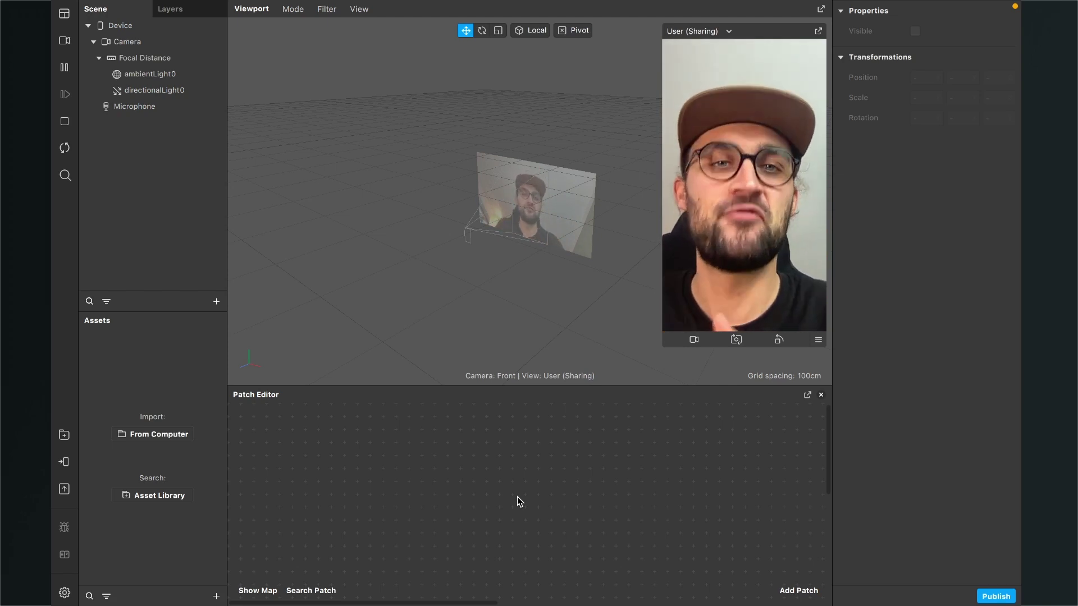
# Switch to Sketch and move the Frame artboard closer to the Graphic artboard, at X 1430
pyautogui.hotkey('ctrl', 'Right')
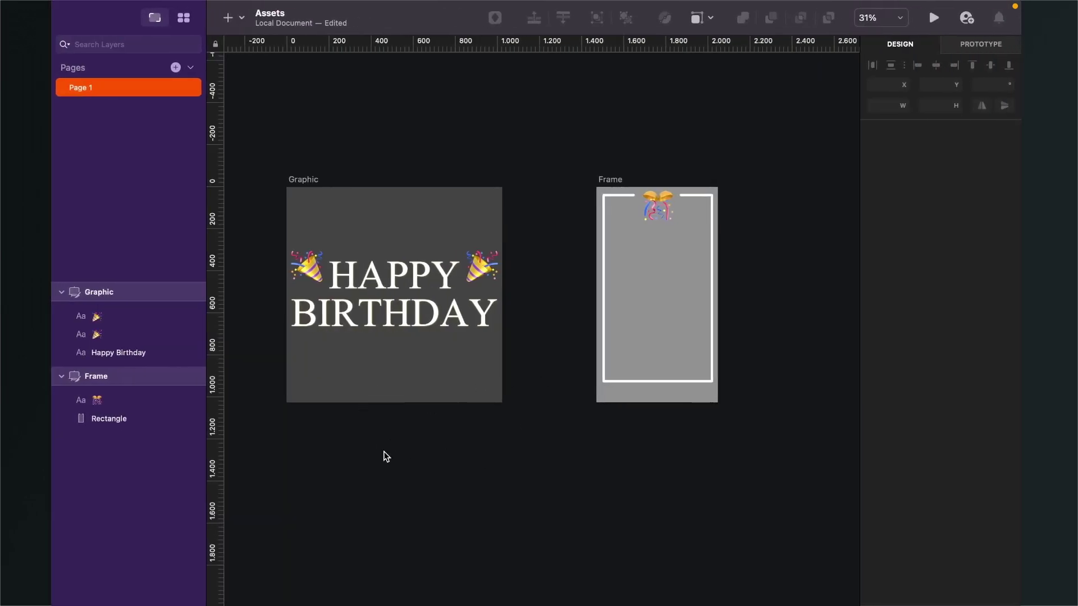
pyautogui.hscroll(-3, 386, 455)
pyautogui.moveTo(325, 185)
pyautogui.mouseDown()
pyautogui.moveTo(329, 161)
pyautogui.moveTo(321, 180)
pyautogui.mouseUp()
pyautogui.click(632, 181)
pyautogui.moveTo(630, 178); pyautogui.dragTo(588, 181)
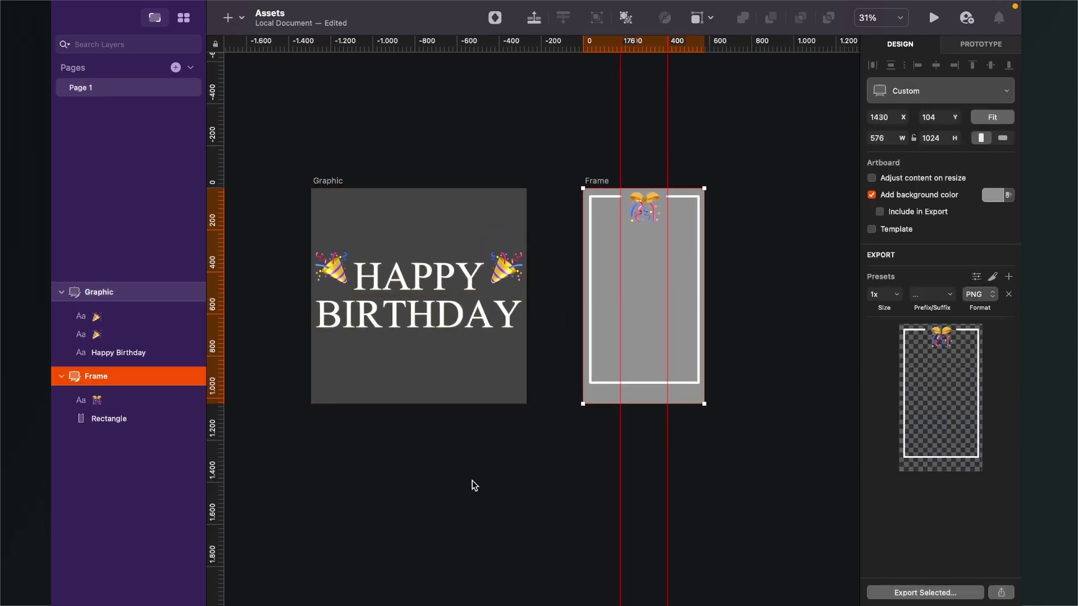
# Switch back to Spark AR Studio and import Frame.png and Graphic.png from the Assets folder
pyautogui.hotkey('ctrl', 'Left')
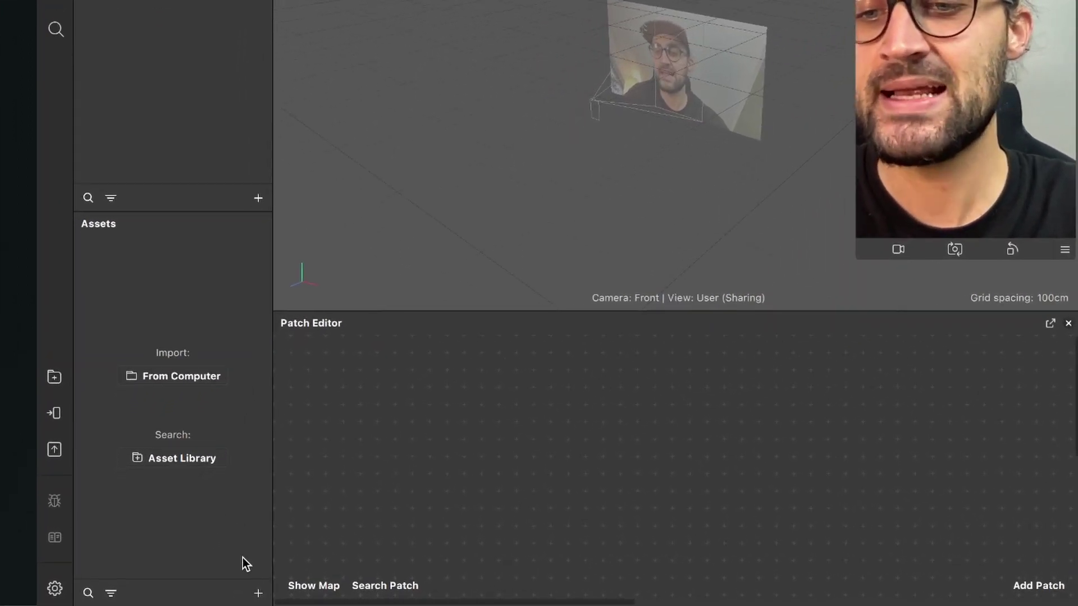
pyautogui.click(257, 593)
pyautogui.moveTo(344, 327)
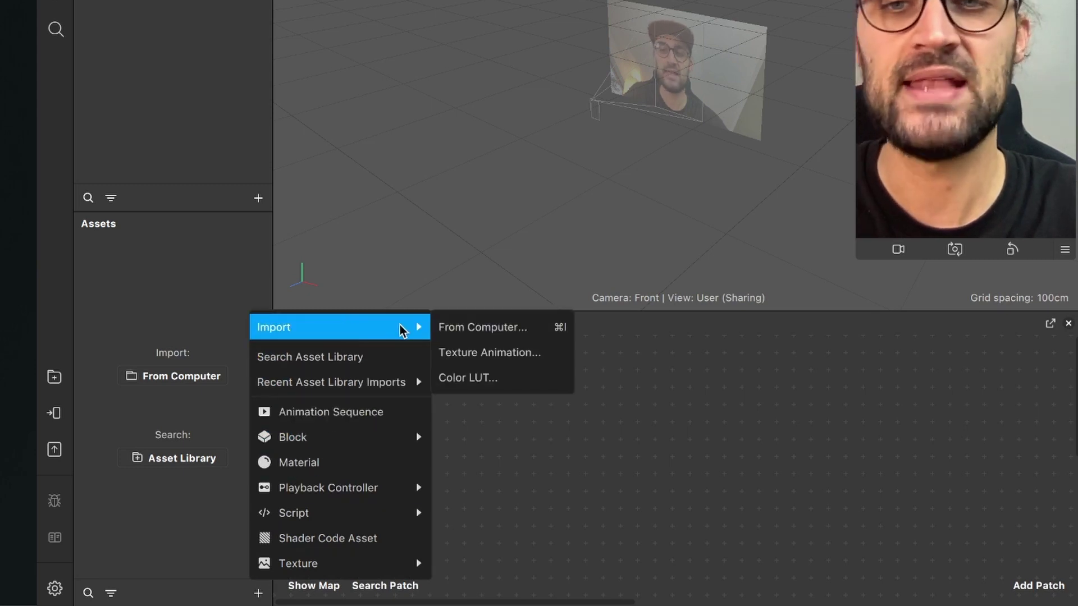
pyautogui.click(452, 329)
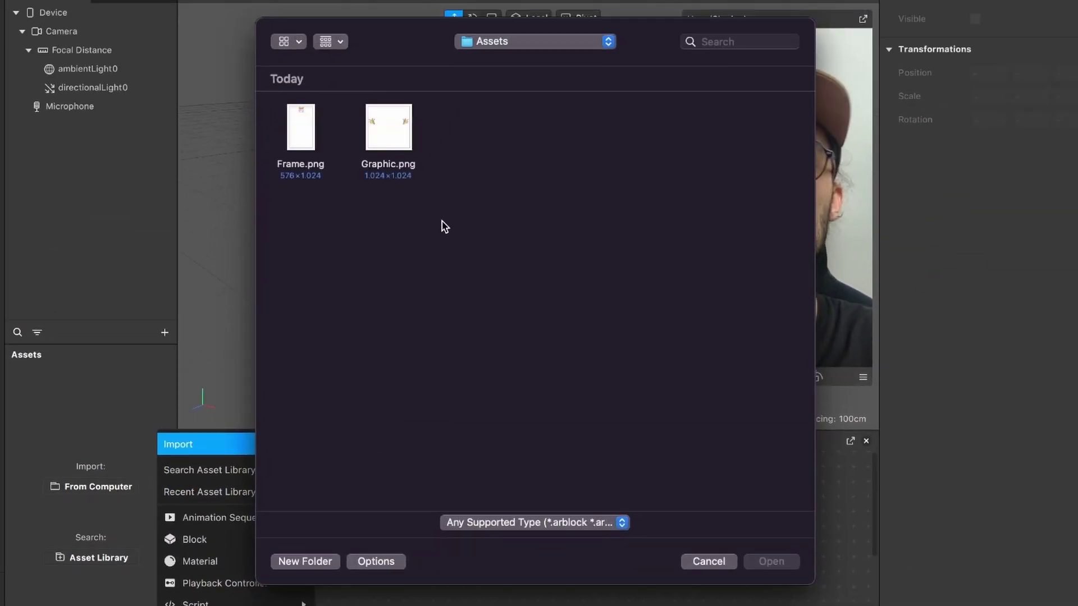
pyautogui.moveTo(442, 221); pyautogui.dragTo(291, 129)
pyautogui.click(772, 562)
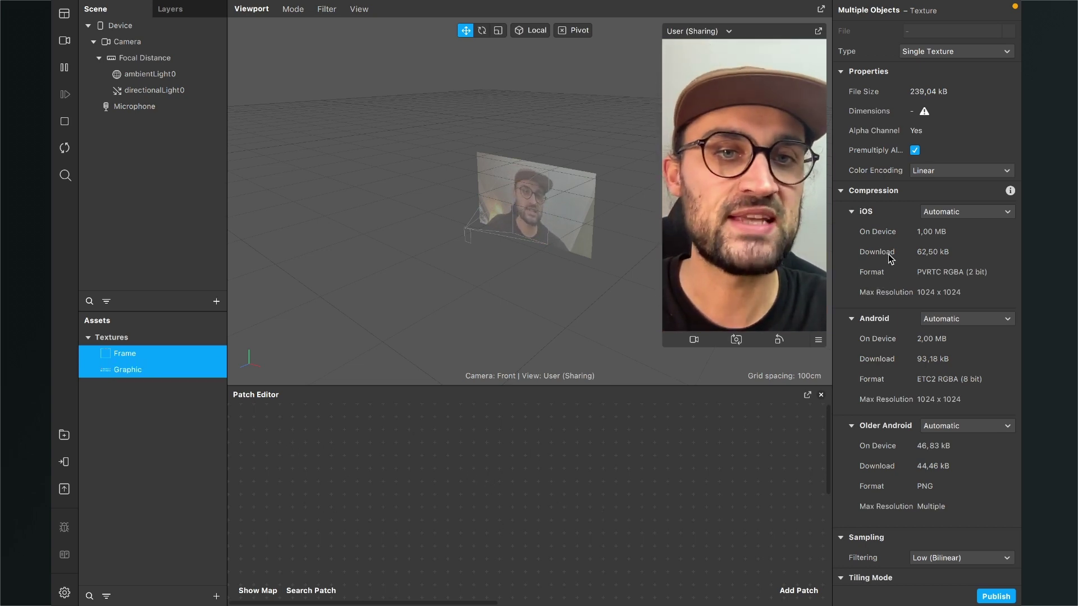
# Set the compression of both imported textures to None for iOS, Android and Older Android
pyautogui.click(962, 211)
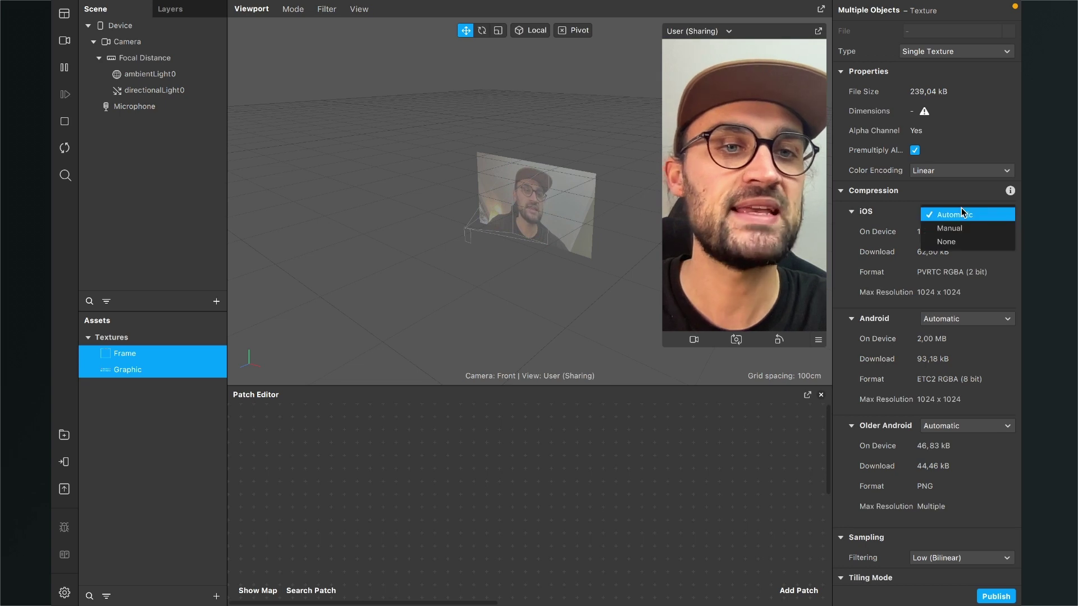
pyautogui.click(953, 240)
pyautogui.click(947, 309)
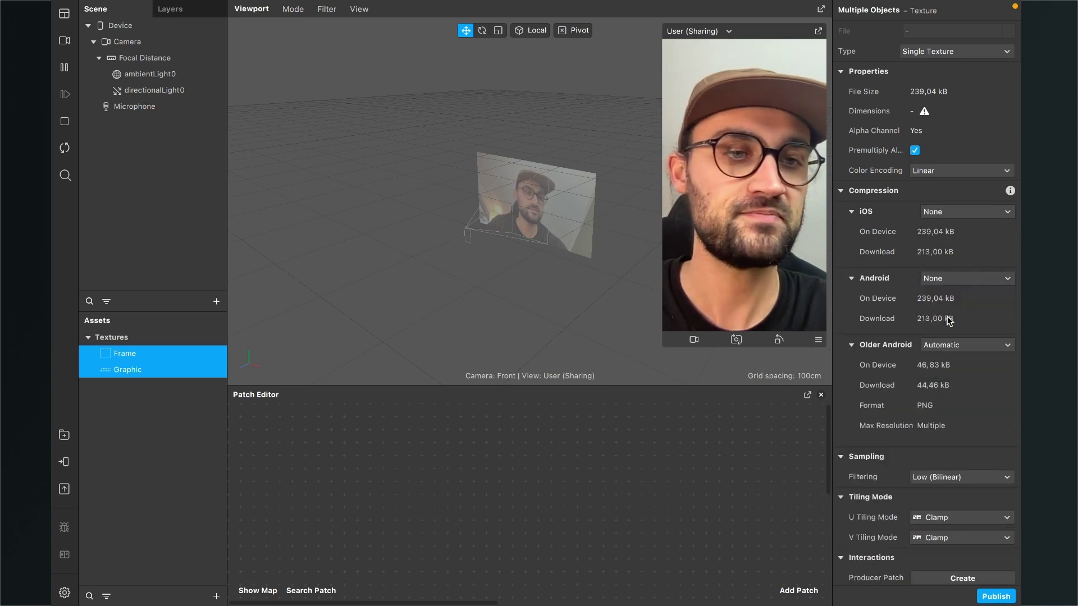
pyautogui.click(952, 345)
pyautogui.click(955, 379)
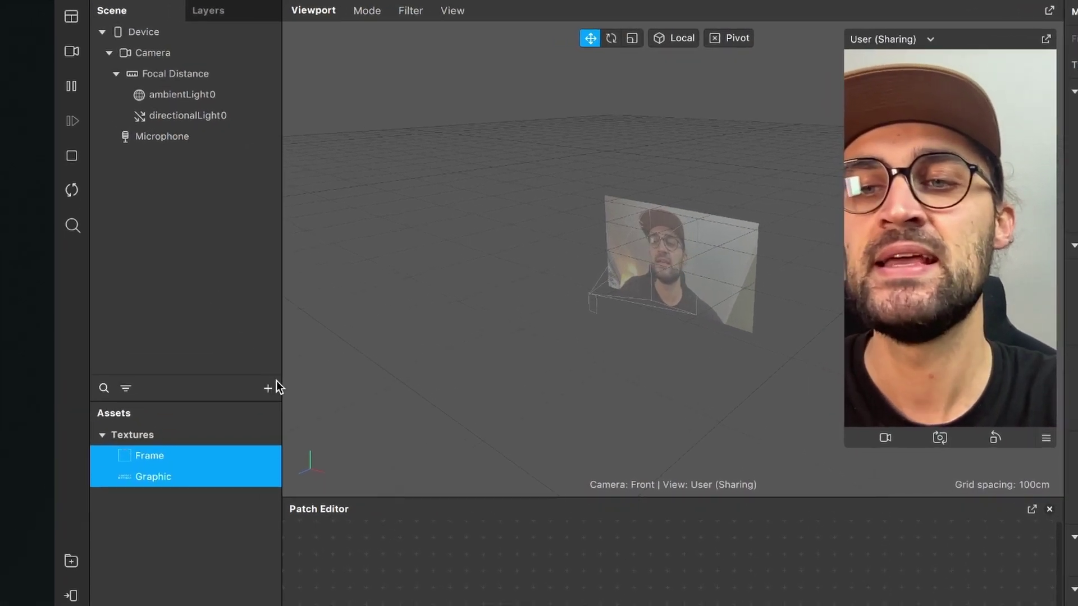
# Add a Face Tracker to the scene
pyautogui.click(216, 302)
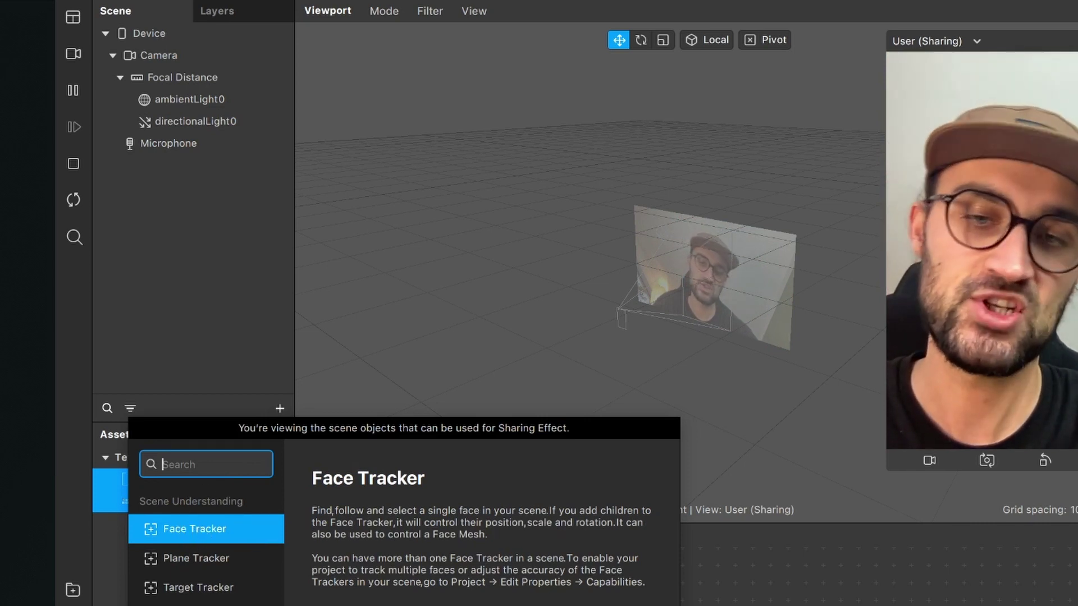
pyautogui.press('Return')
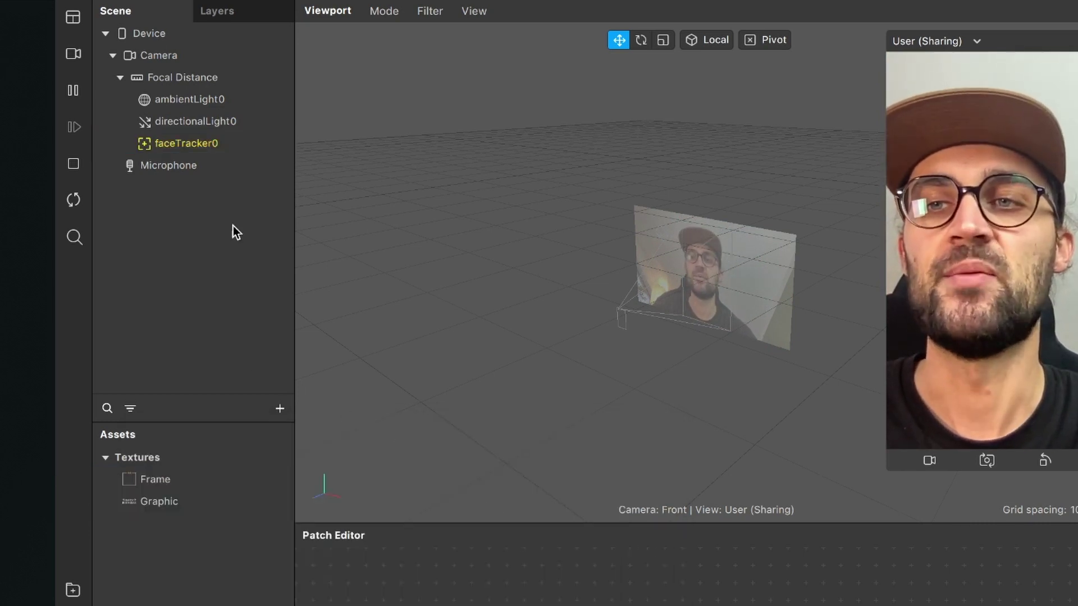
pyautogui.click(201, 147)
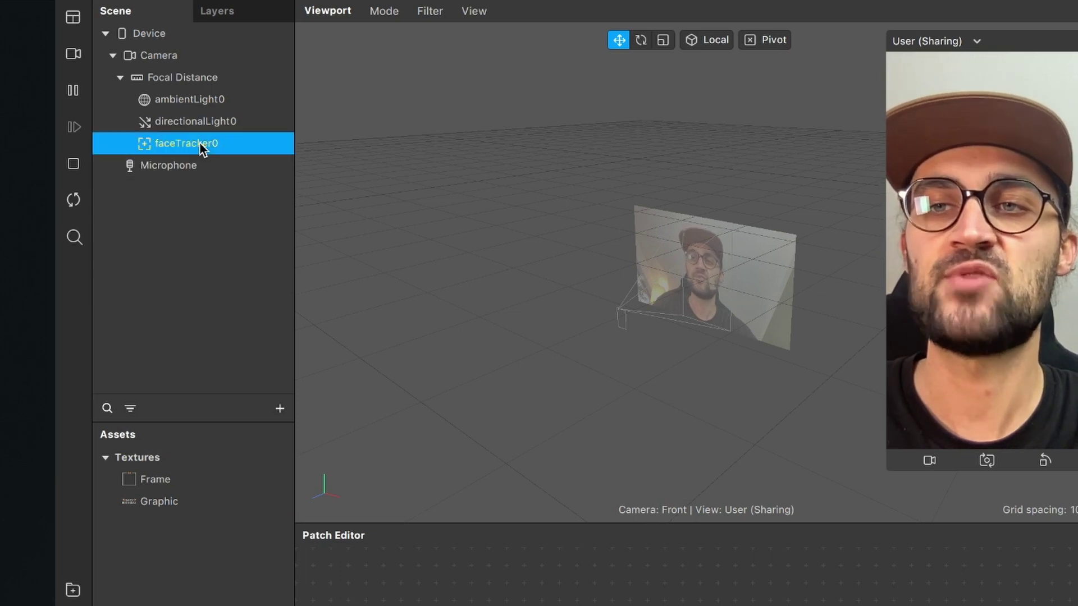
pyautogui.click(192, 263)
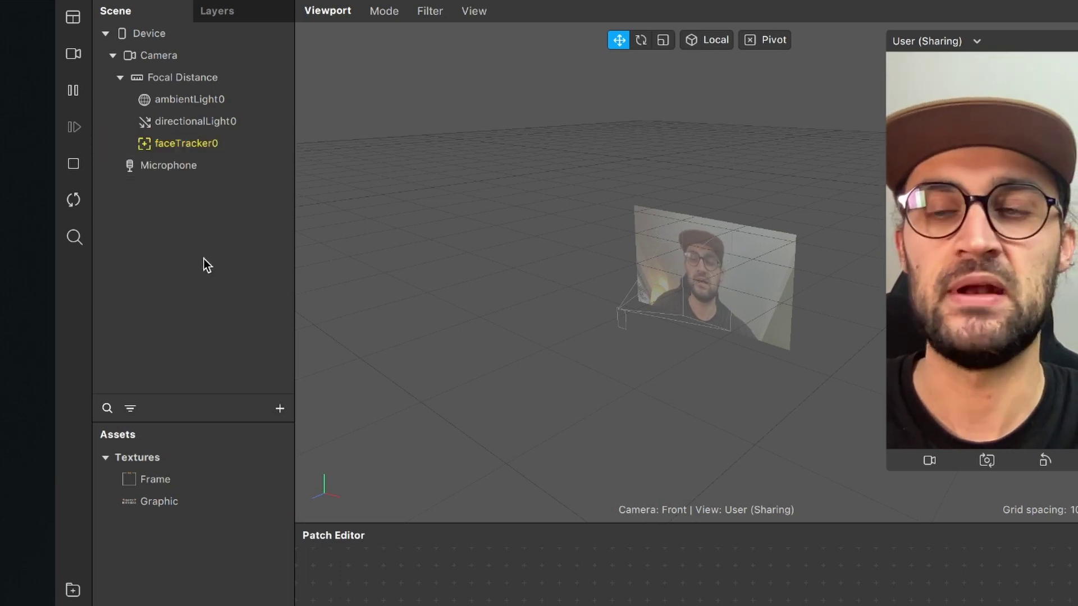
# Insert a Plane into the scene and nest it under the face tracker
pyautogui.click(279, 410)
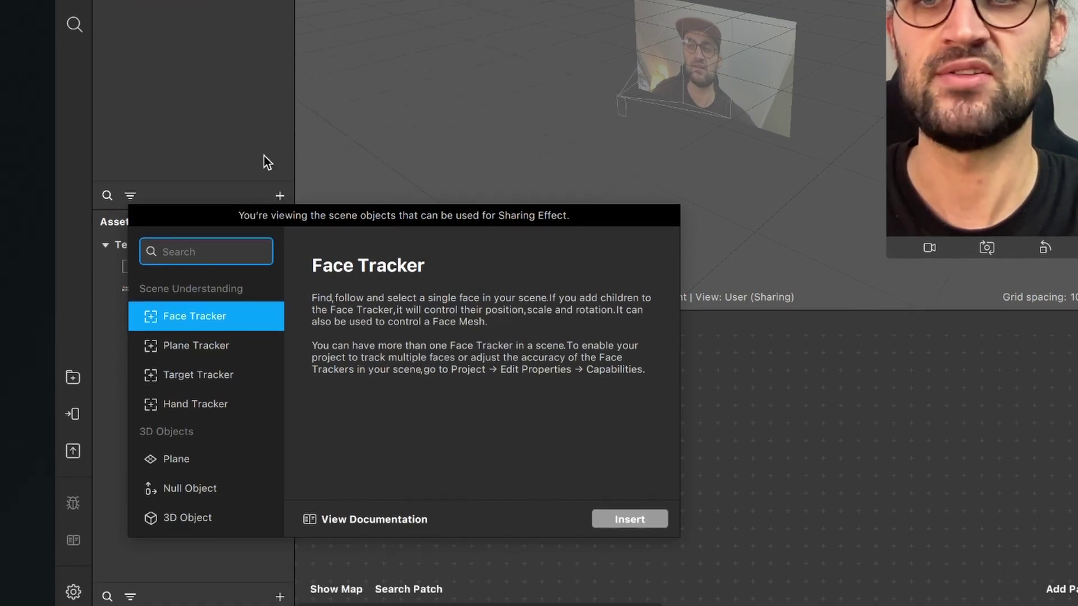
pyautogui.write('plac')
pyautogui.press('BackSpace')
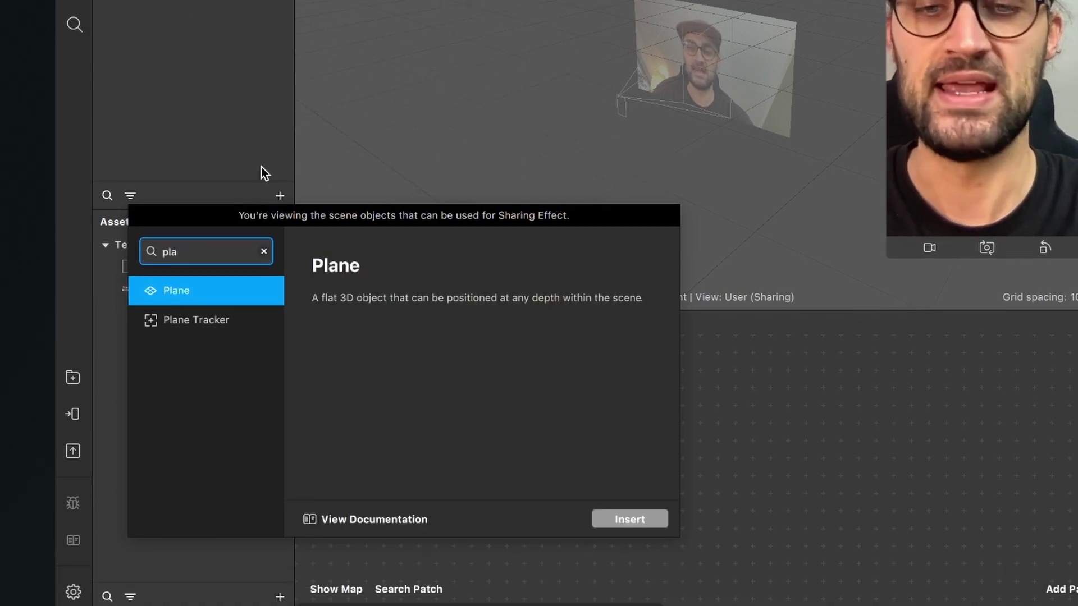
pyautogui.click(649, 521)
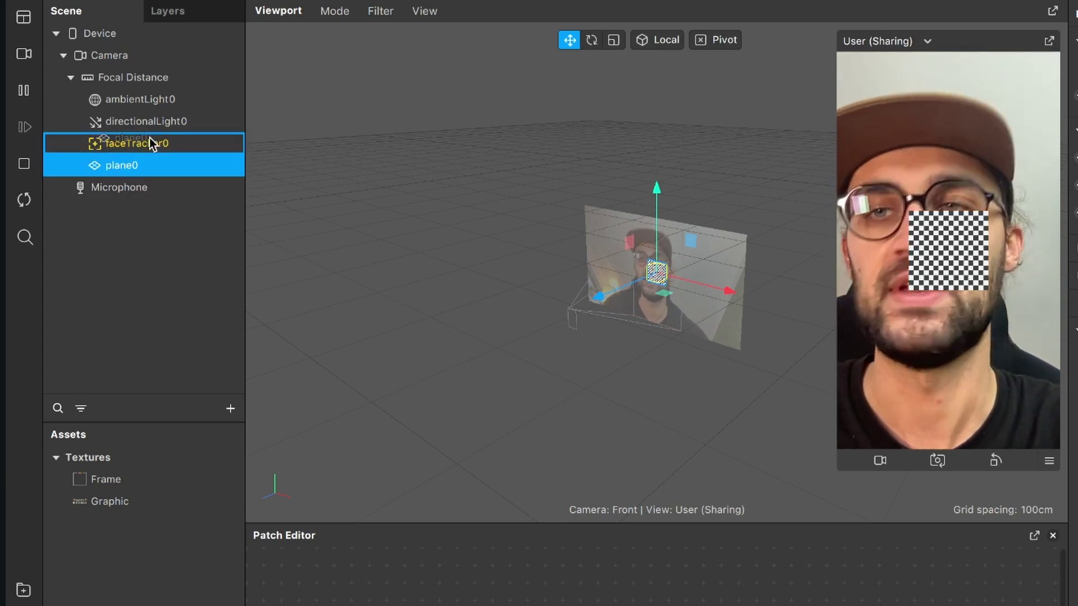
pyautogui.moveTo(146, 151); pyautogui.dragTo(145, 145)
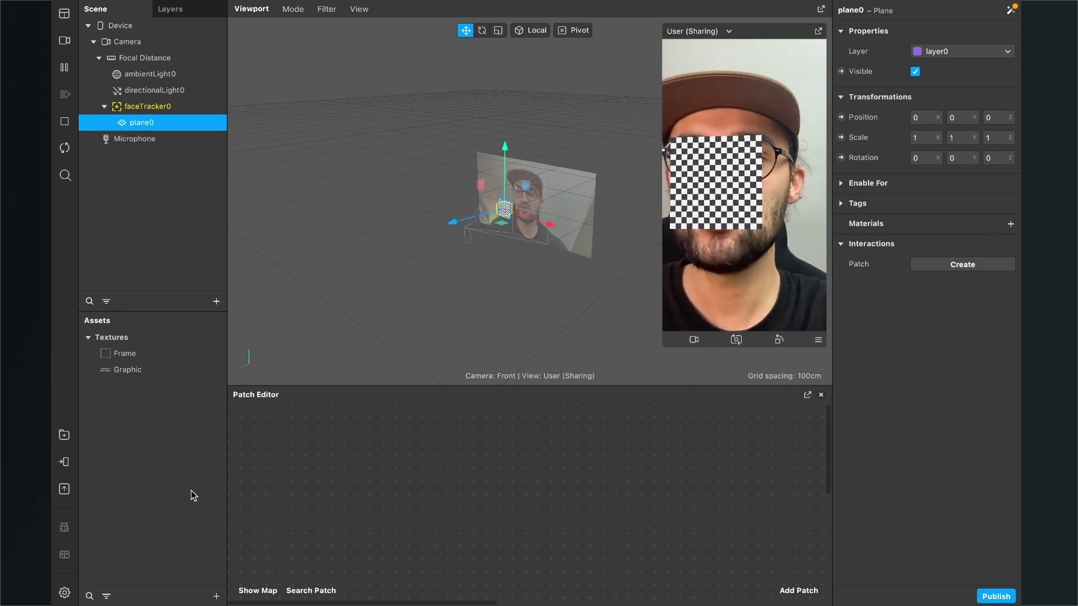
# Create a new material asset and name it Graphic
pyautogui.click(216, 595)
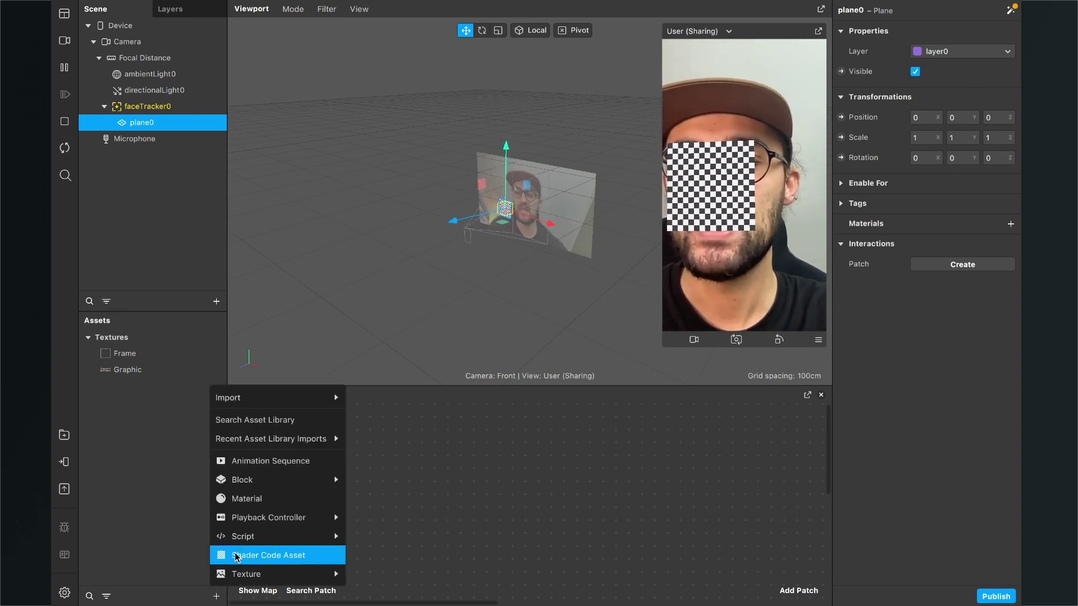
pyautogui.click(247, 499)
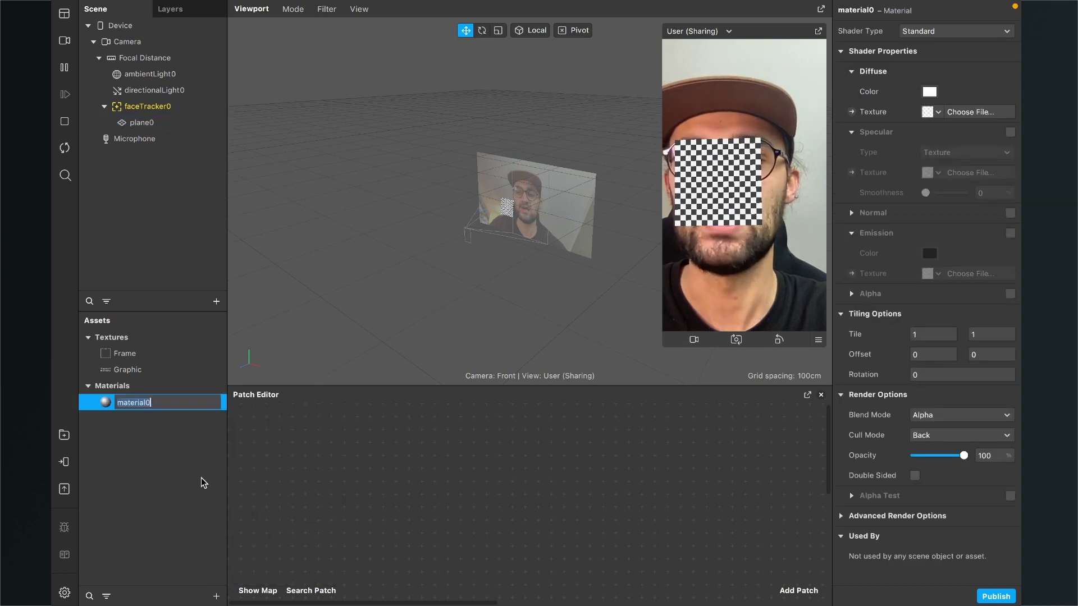
pyautogui.write('Graphic')
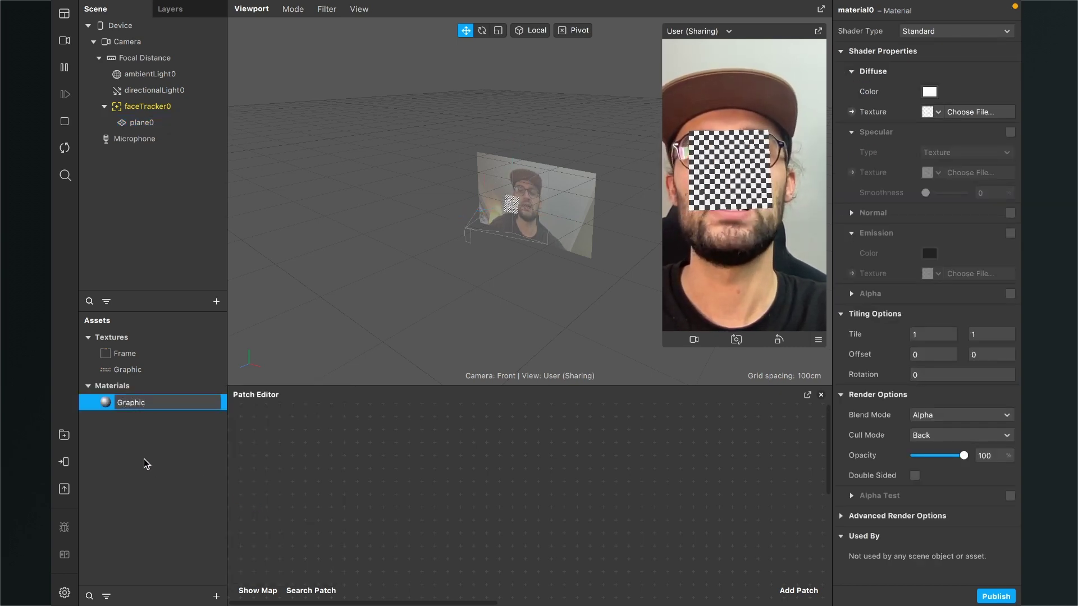
pyautogui.press('Return')
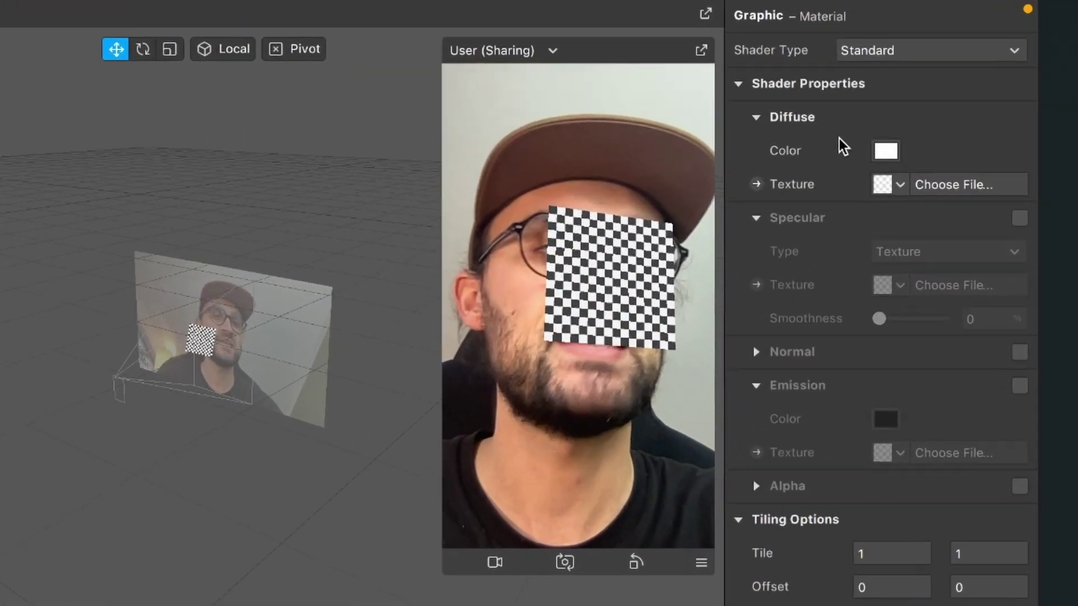
# Set the Graphic material's shader type to Flat and its diffuse texture to Graphic
pyautogui.click(950, 51)
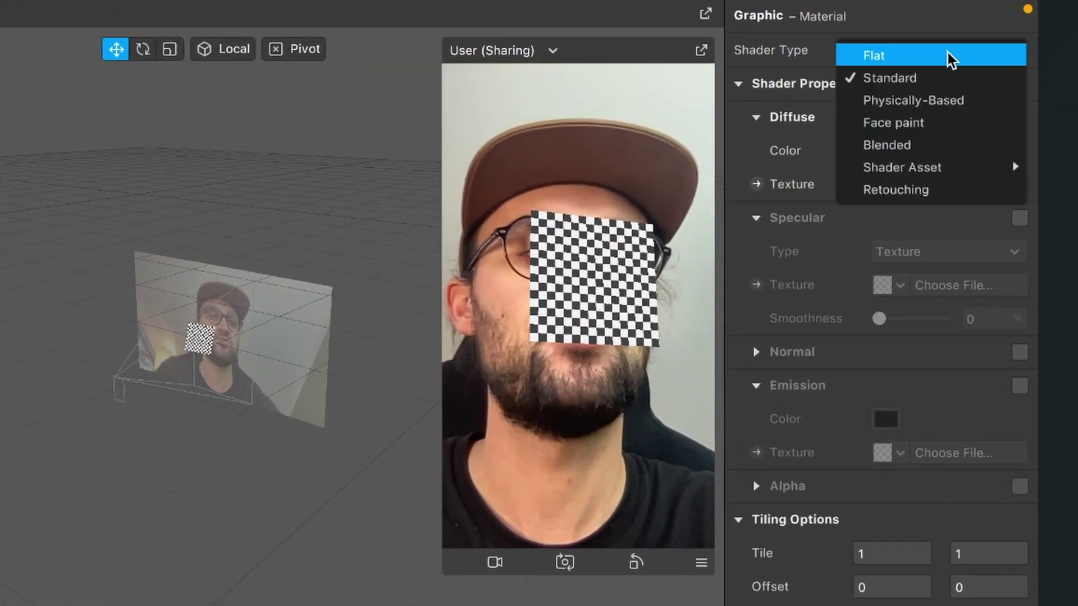
pyautogui.click(948, 55)
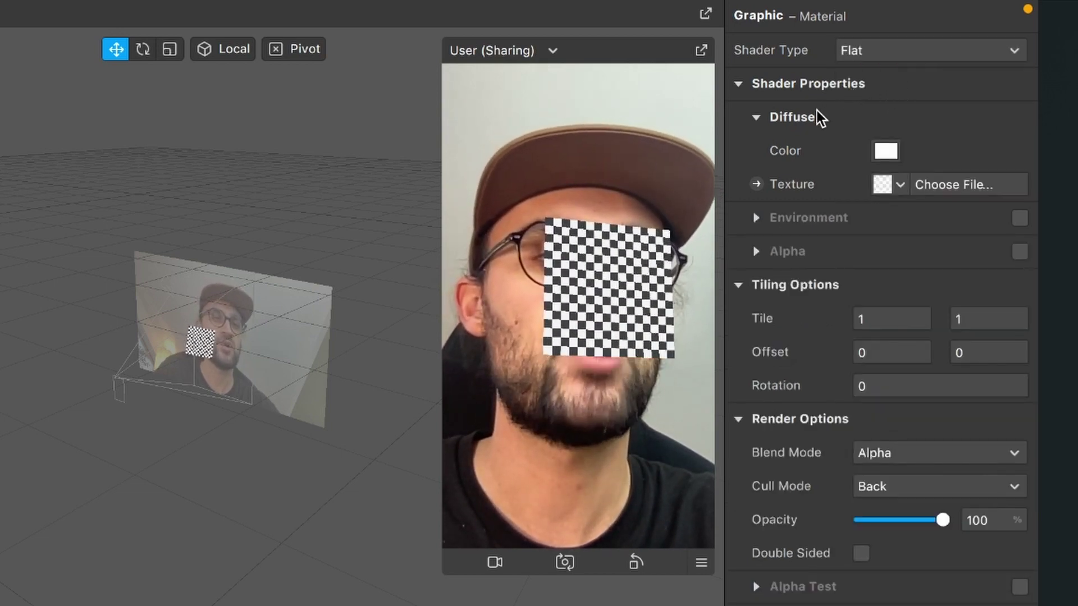
pyautogui.click(898, 184)
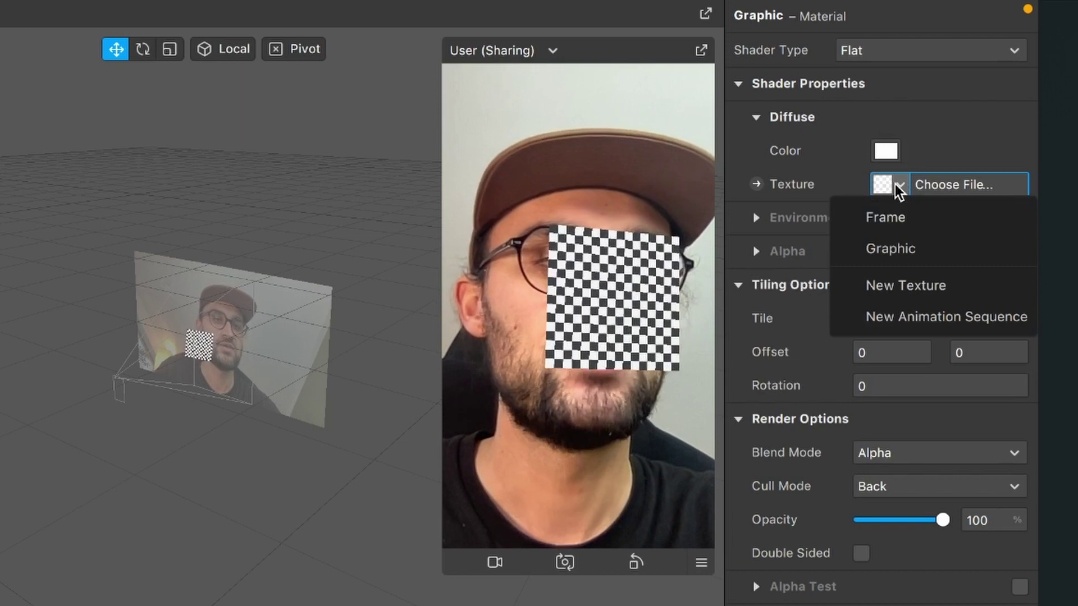
pyautogui.click(897, 248)
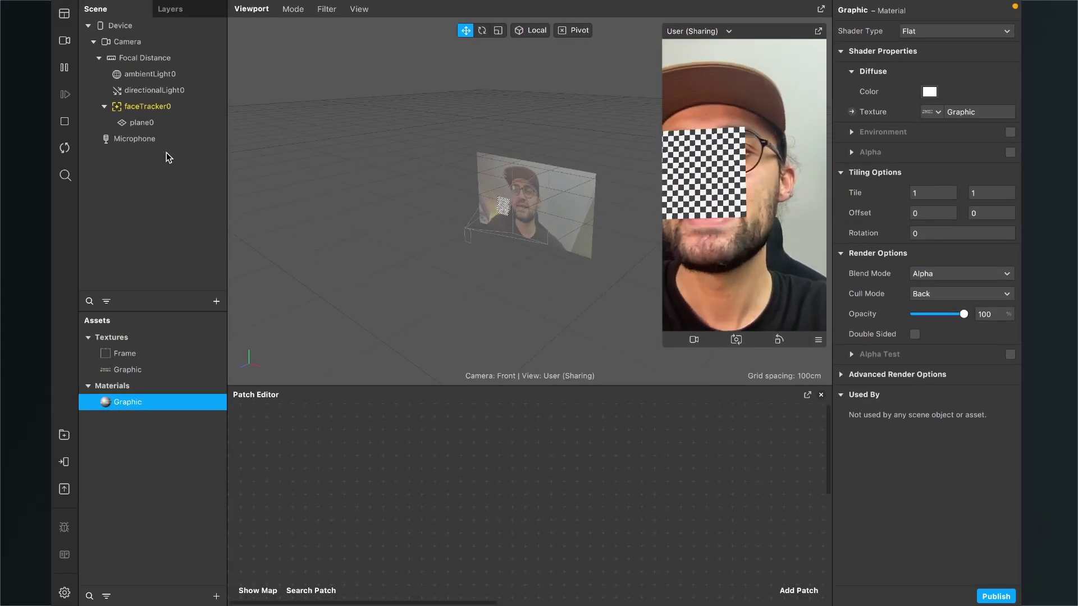
# Assign the Graphic material to the plane under the face tracker
pyautogui.click(87, 137)
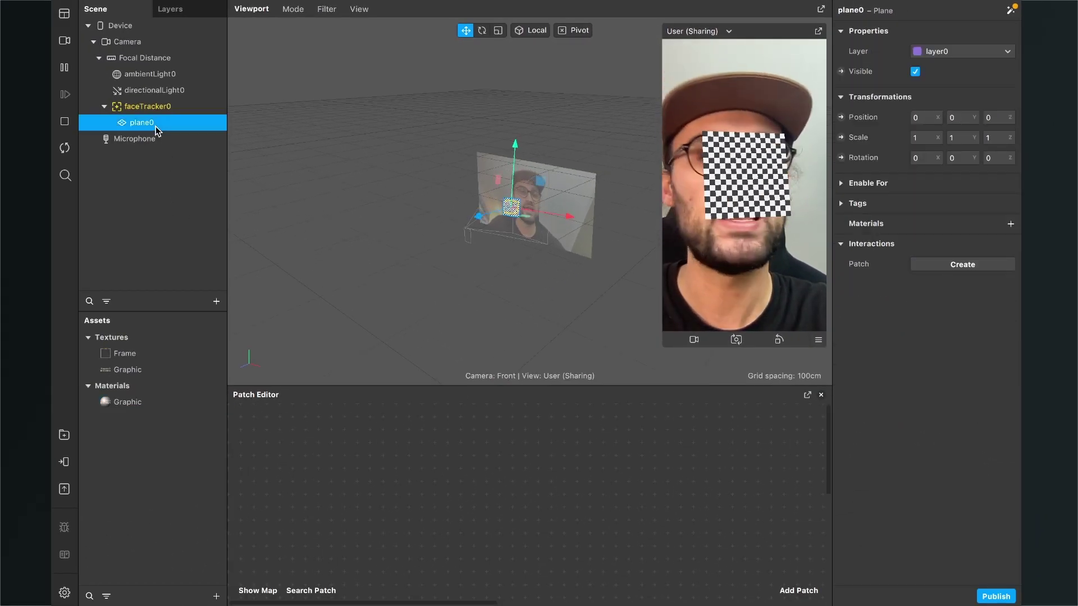
pyautogui.click(1012, 223)
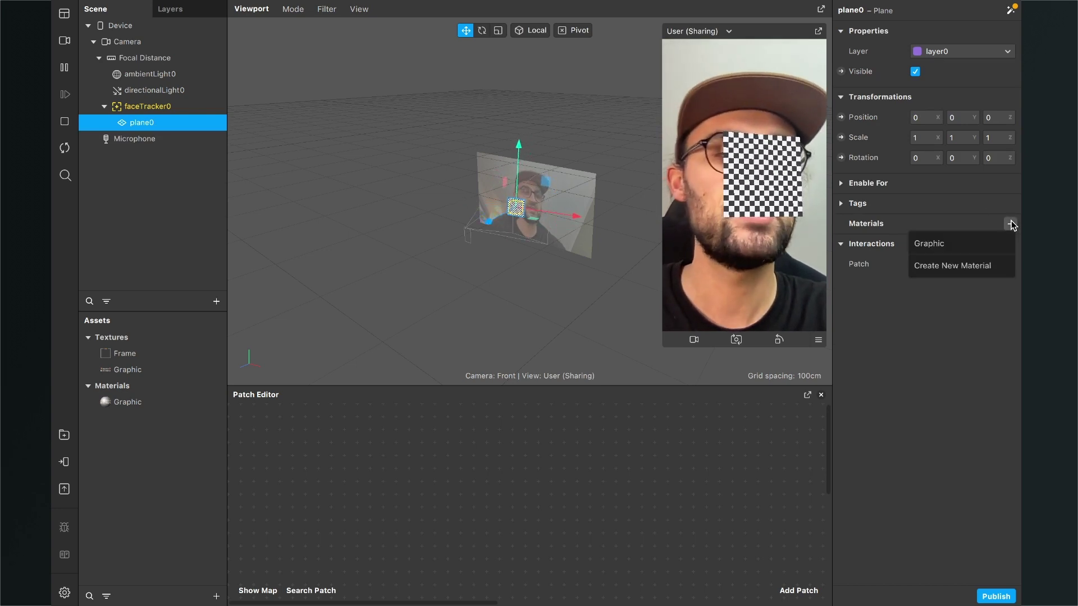
pyautogui.click(978, 245)
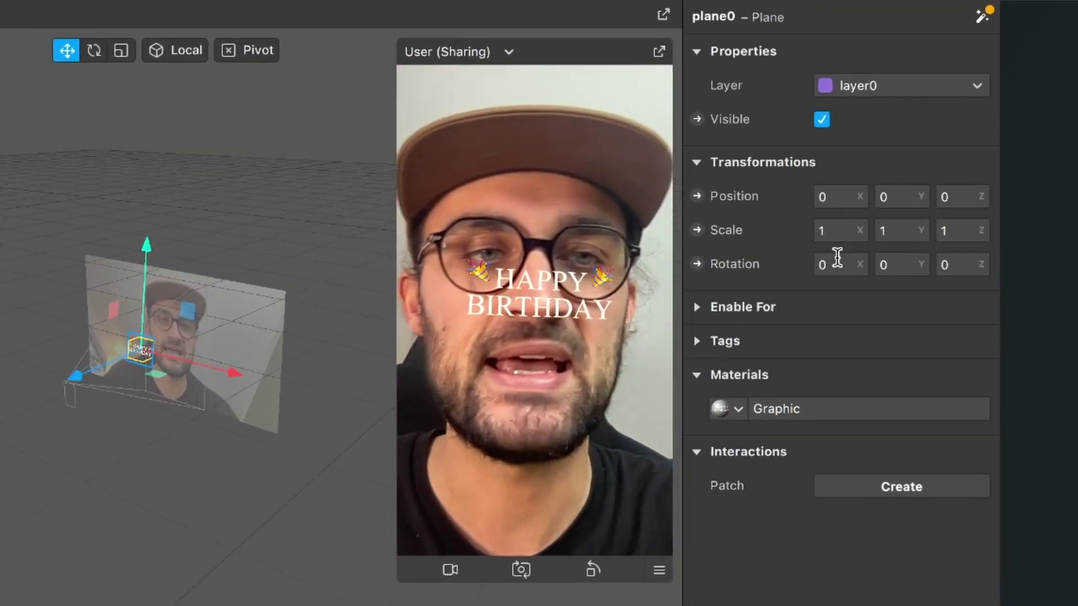
# Set the plane's X and Y scale to 1,6 each
pyautogui.click(840, 230)
pyautogui.write('2')
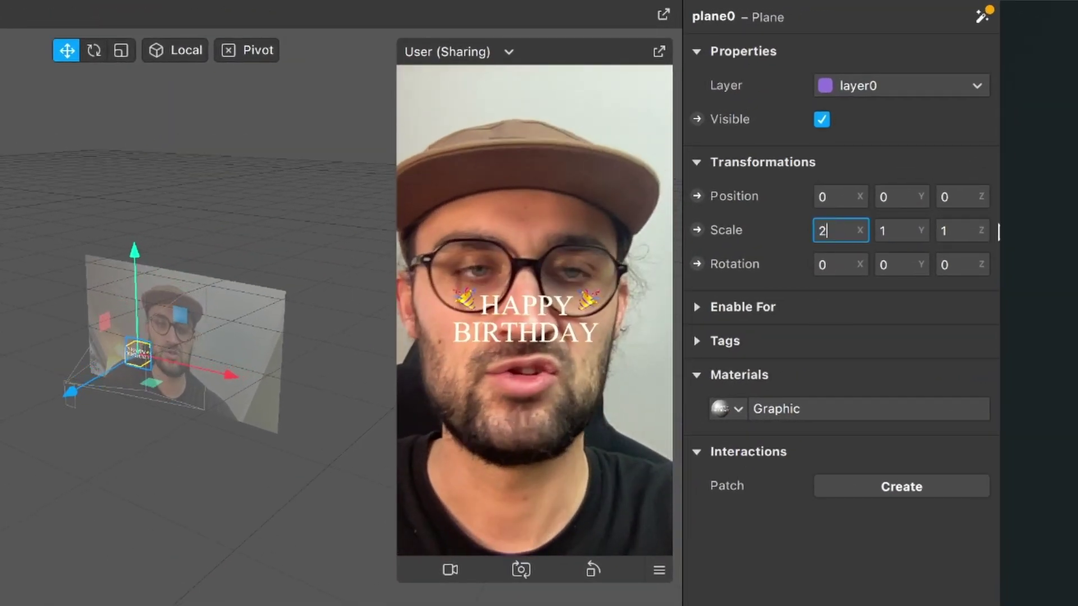
pyautogui.doubleClick(836, 230)
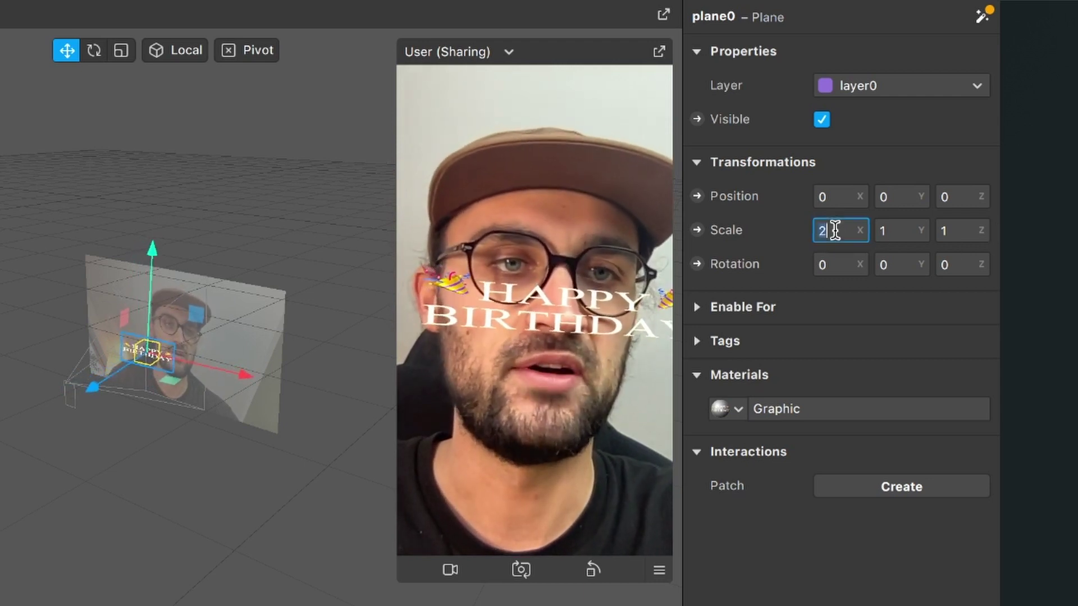
pyautogui.press('BackSpace')
pyautogui.write('1,6')
pyautogui.press('Return')
pyautogui.click(901, 231)
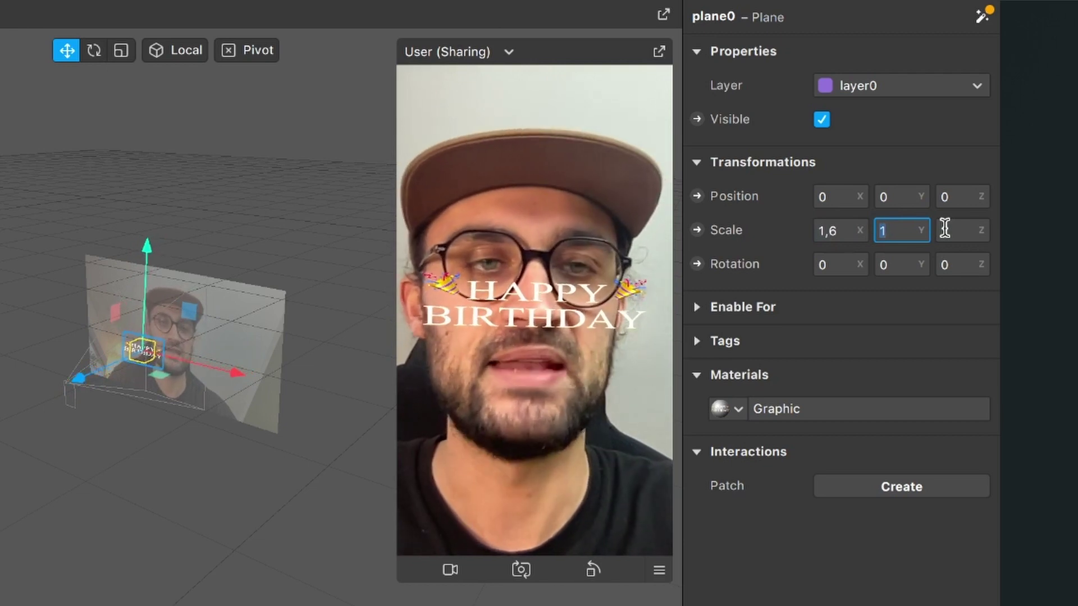
pyautogui.write('1,6')
pyautogui.press('Return')
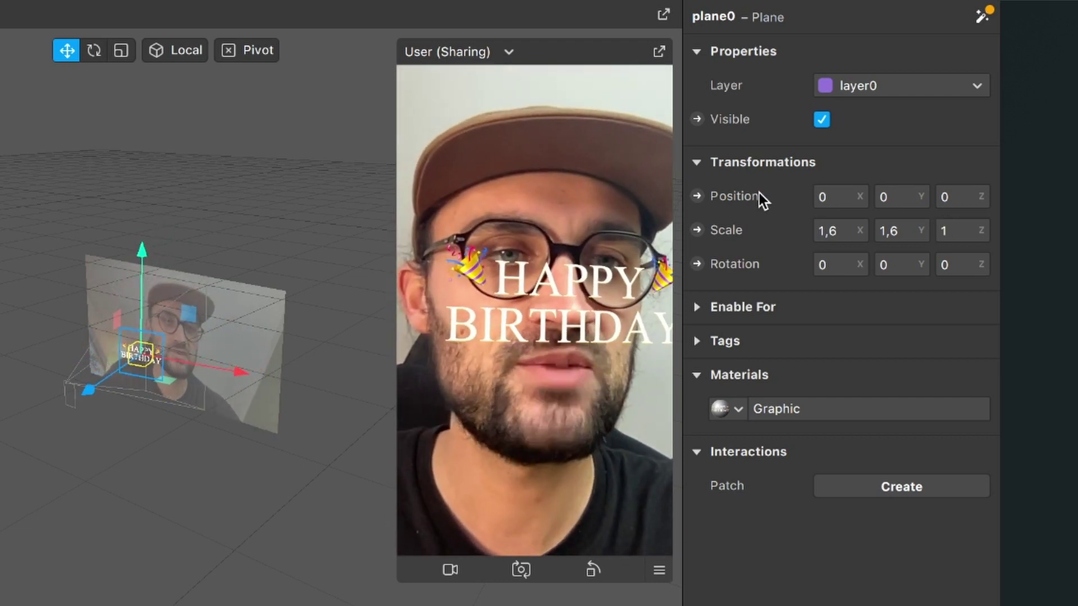
# Set the plane's Y position to 0,12
pyautogui.click(892, 196)
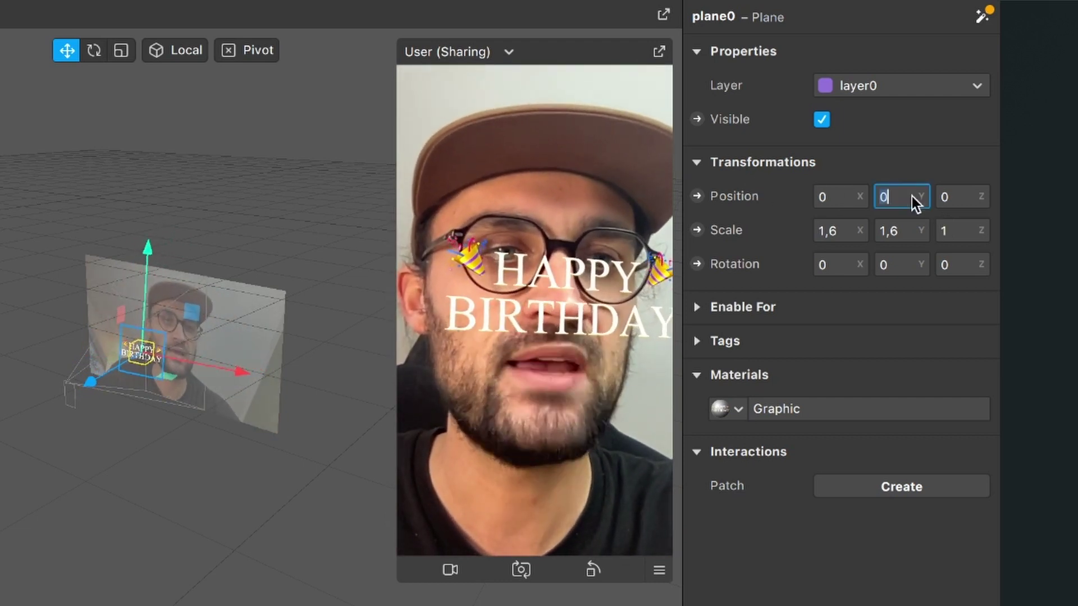
pyautogui.write('0,12')
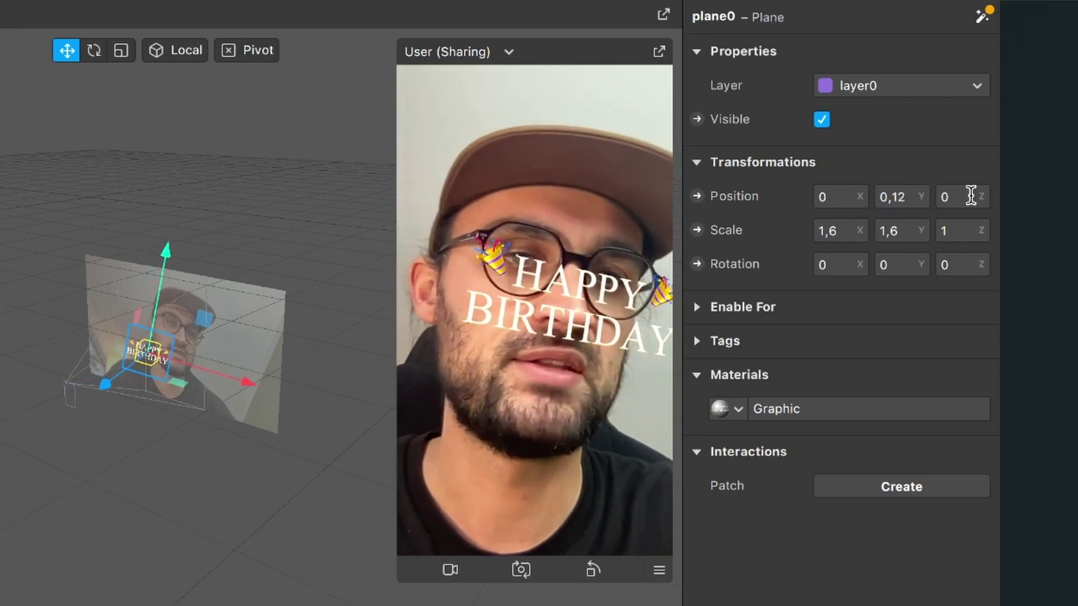
pyautogui.press('Return')
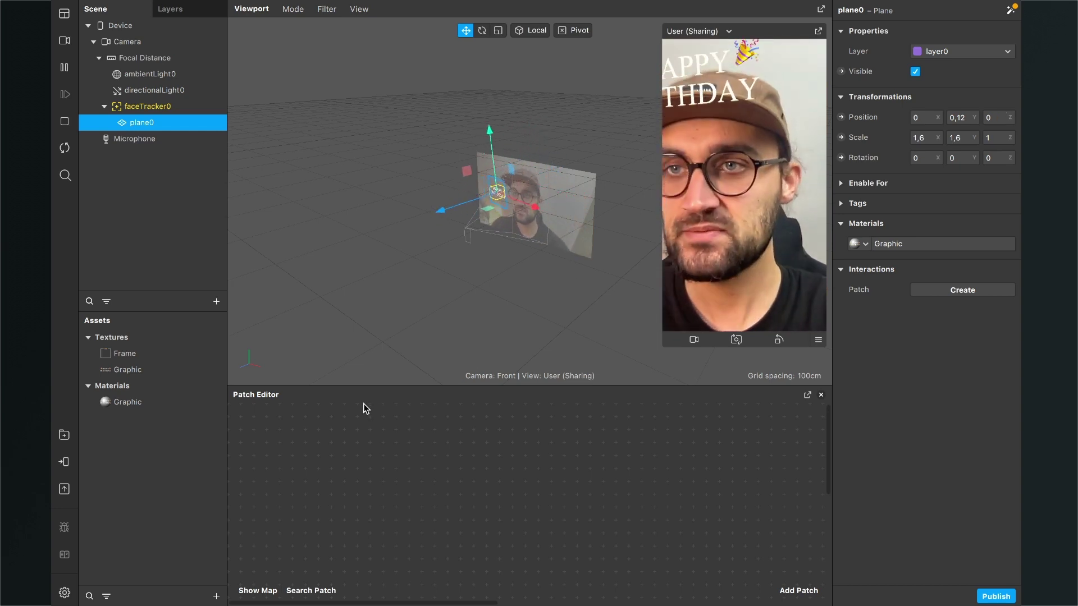
# Add a Rectangle object to the scene and rename it Frame
pyautogui.click(153, 239)
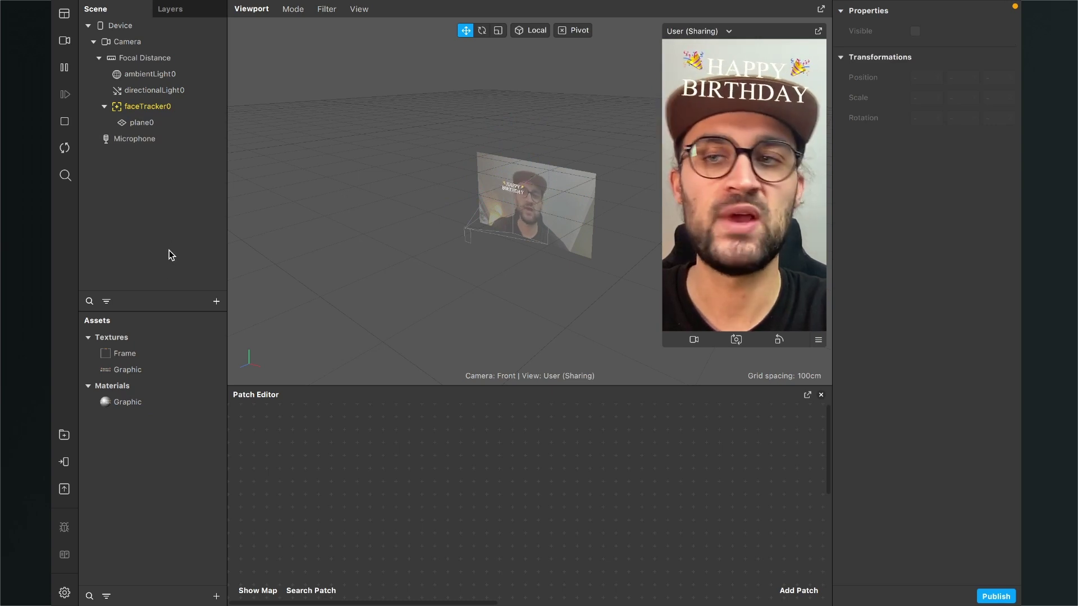
pyautogui.click(216, 302)
pyautogui.write('rec')
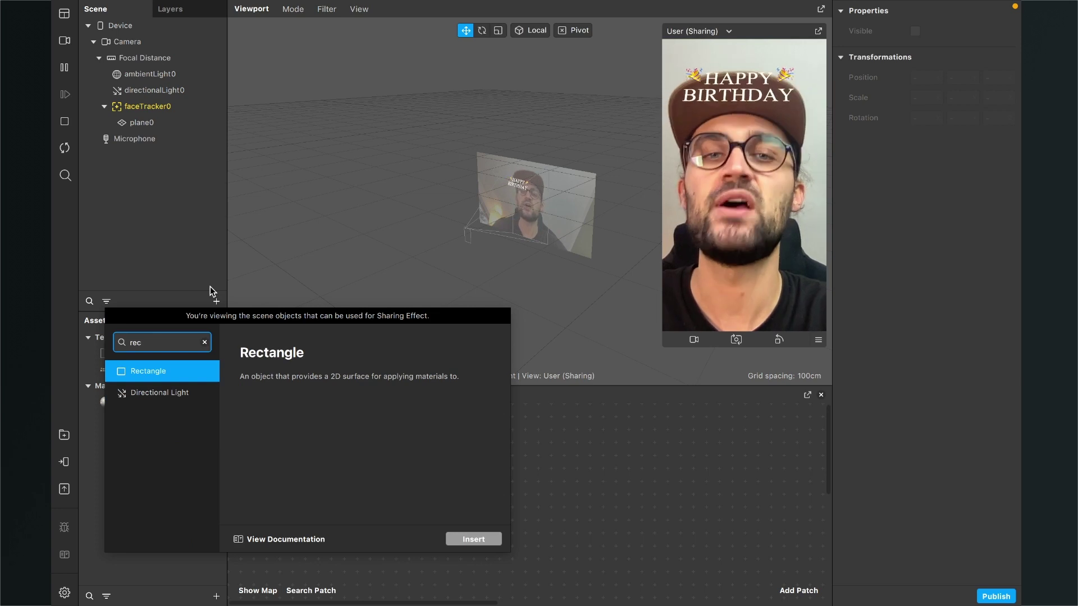
pyautogui.press('Return')
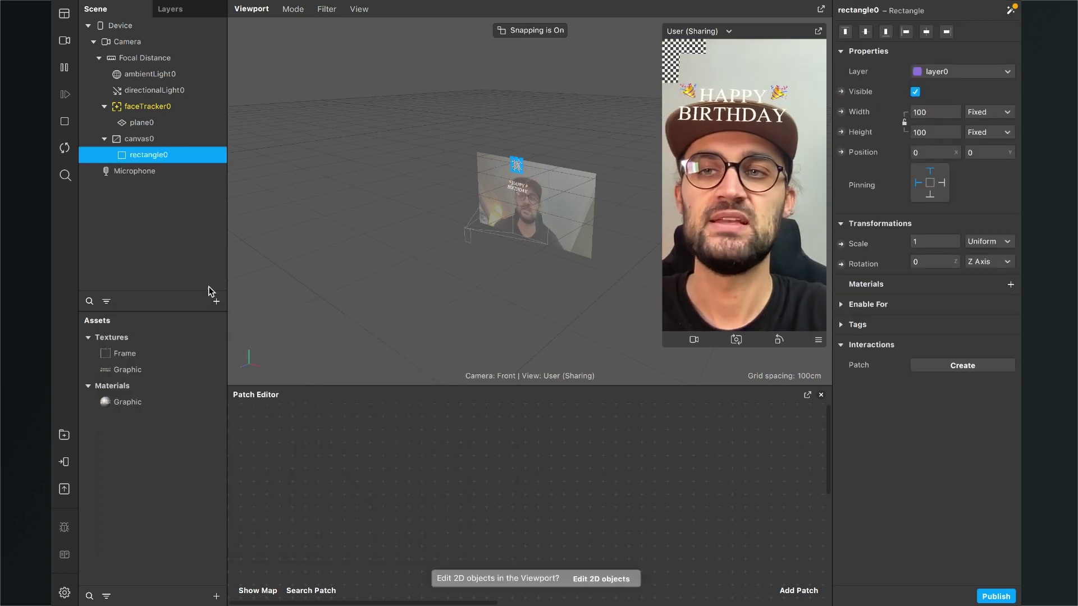
pyautogui.doubleClick(157, 155)
pyautogui.write('Frame')
pyautogui.press('Return')
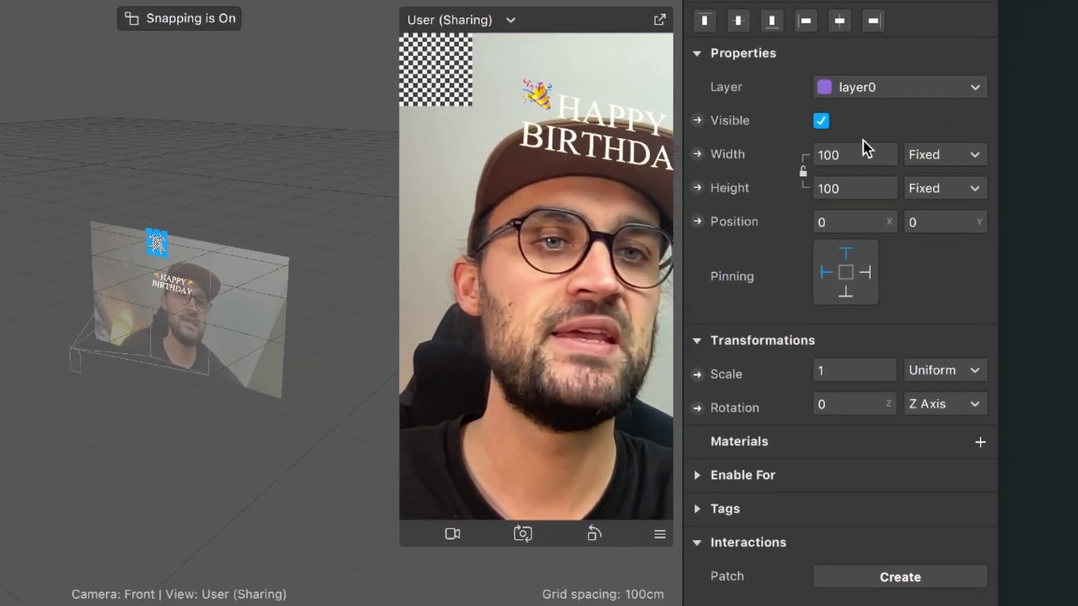
# Make the Frame rectangle fill the full width and height of its canvas
pyautogui.click(940, 112)
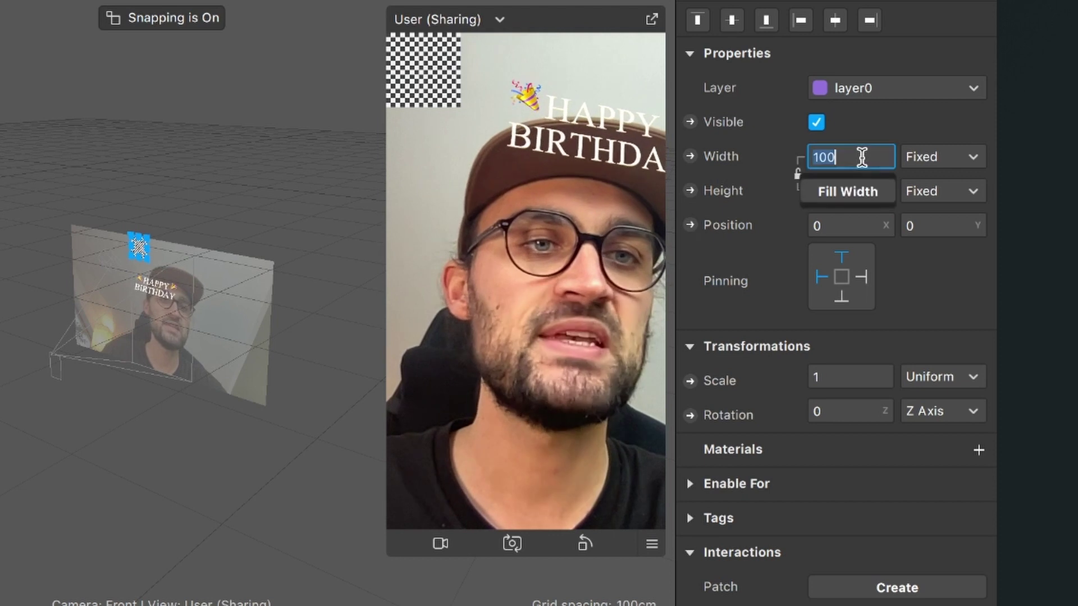
pyautogui.click(848, 192)
pyautogui.click(852, 191)
pyautogui.click(843, 227)
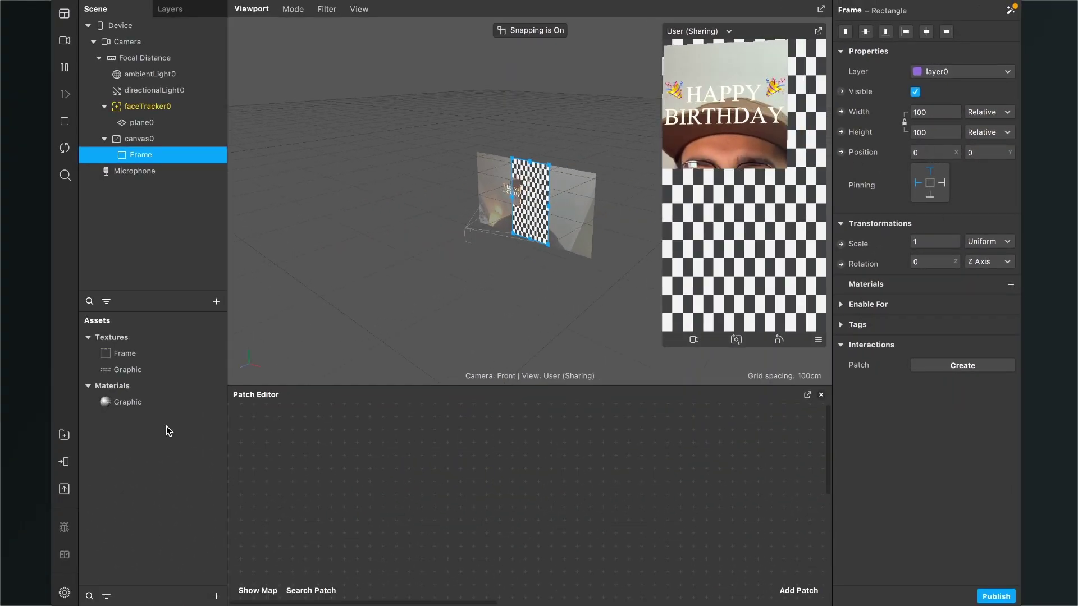
# Disable Use Depth Test and Write to Depth in the Graphic material's advanced render options
pyautogui.doubleClick(145, 403)
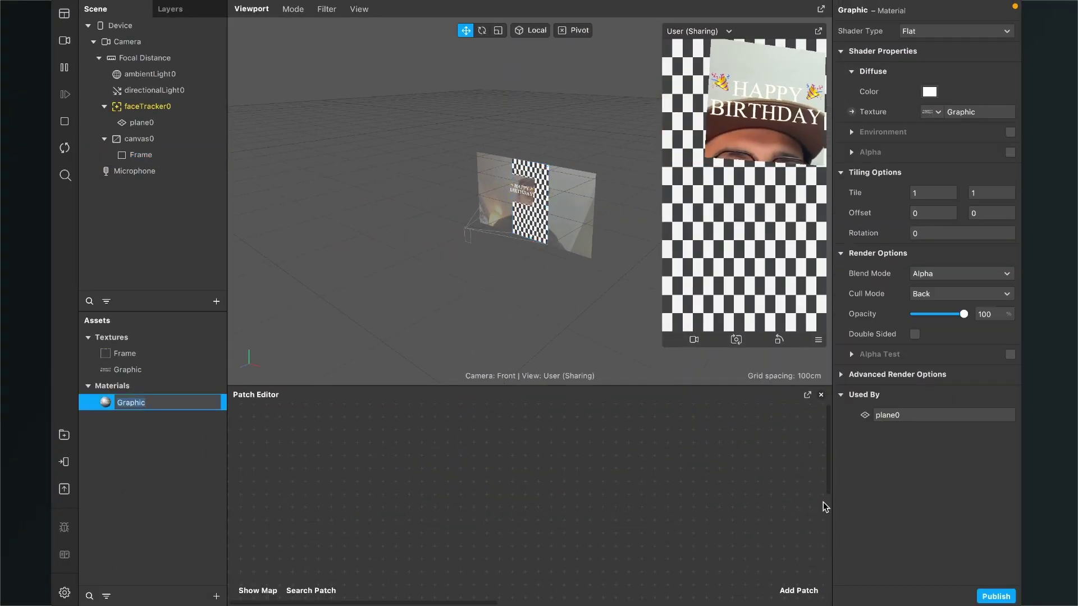
pyautogui.click(842, 374)
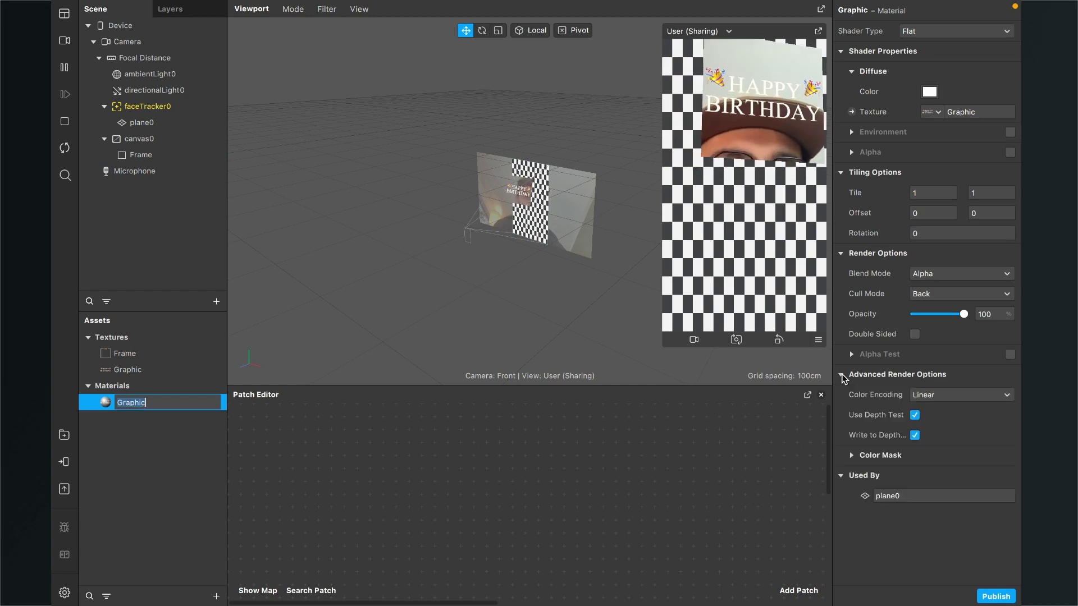
pyautogui.click(915, 416)
pyautogui.click(915, 437)
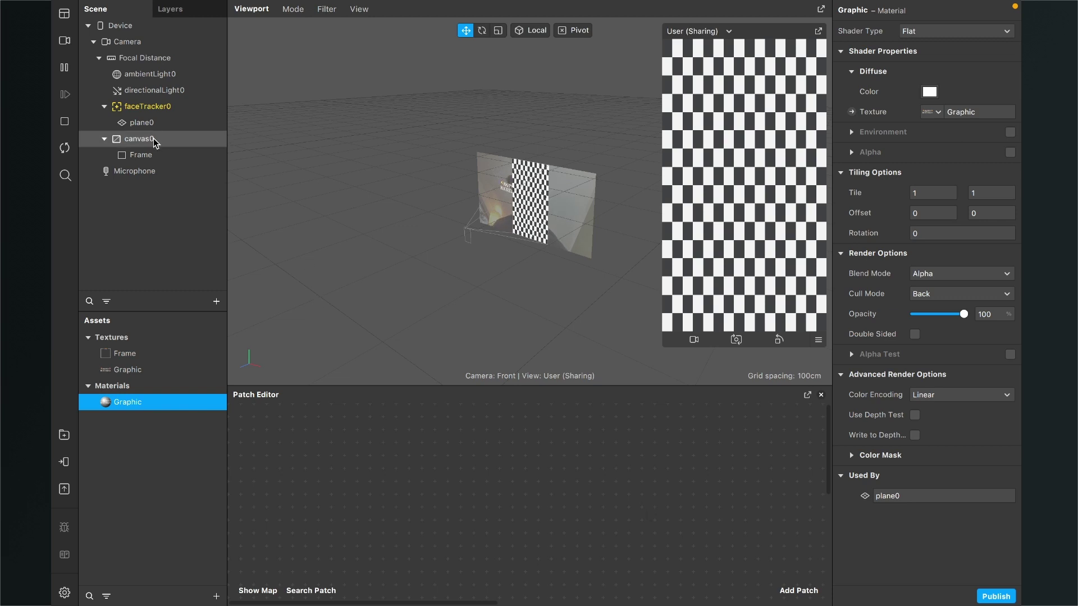
# Try placing the canvas above the face tracker in the scene hierarchy, and move the face tracker back above the canvas
pyautogui.click(136, 139)
pyautogui.moveTo(136, 138); pyautogui.dragTo(136, 96)
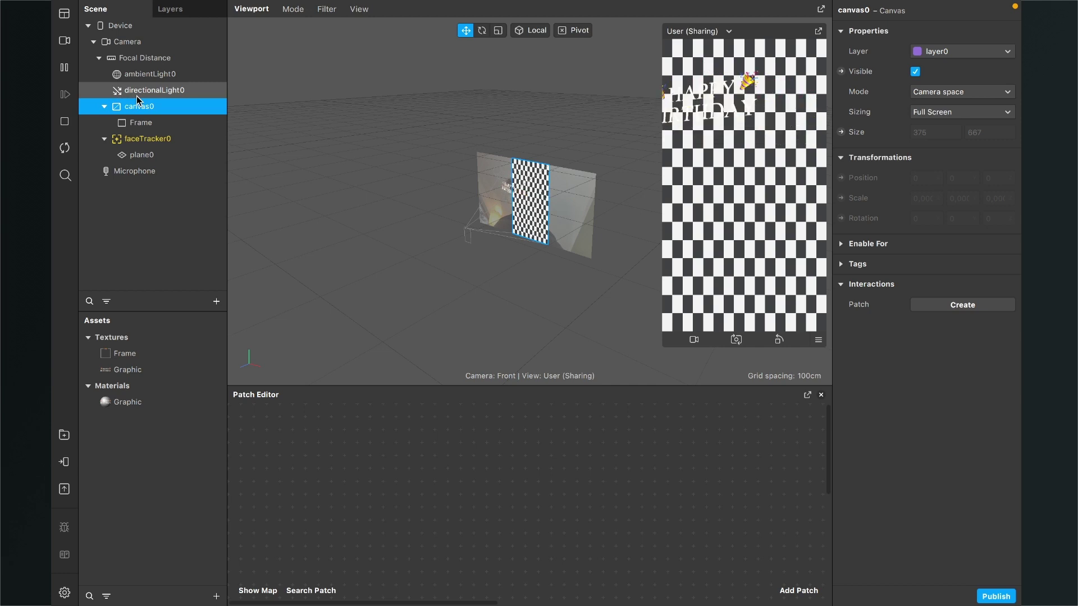
pyautogui.moveTo(129, 138); pyautogui.dragTo(129, 100)
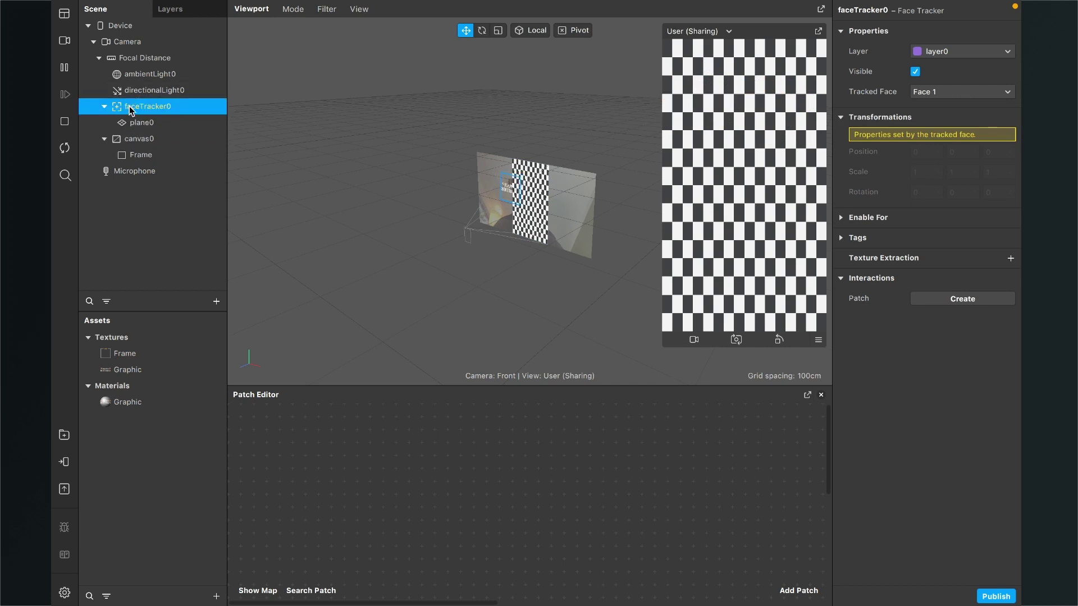
pyautogui.click(153, 234)
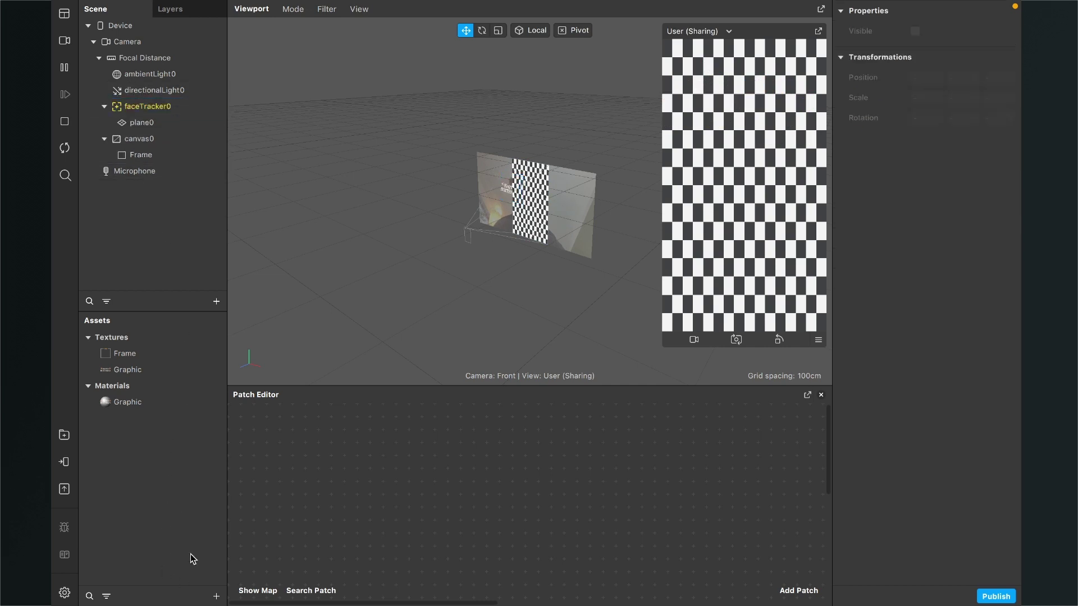
# Create a new material asset named Frame
pyautogui.click(216, 594)
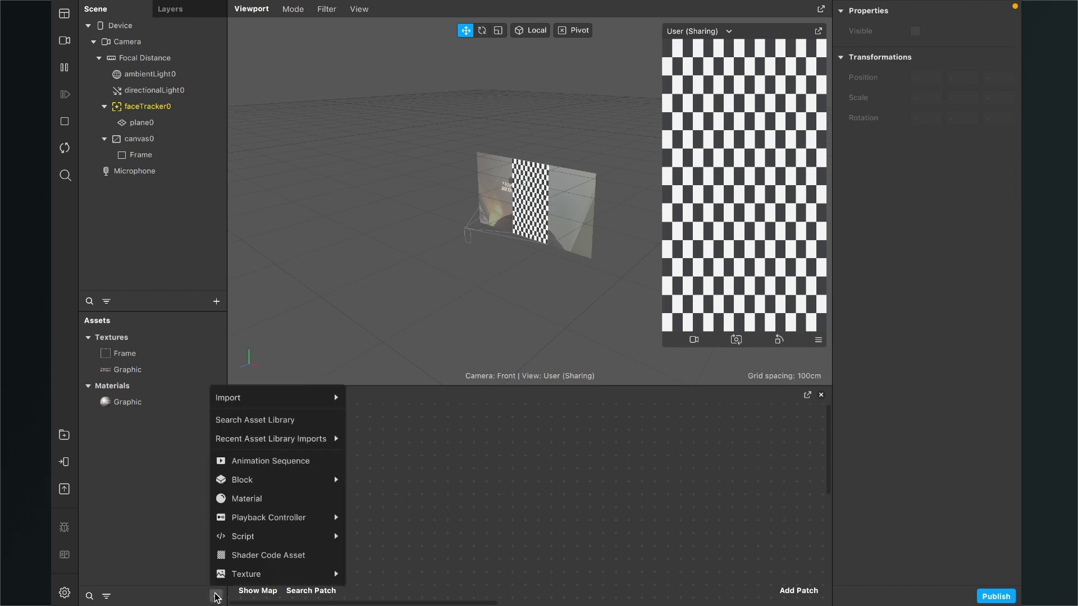
pyautogui.click(252, 499)
pyautogui.write('Frame')
pyautogui.press('Return')
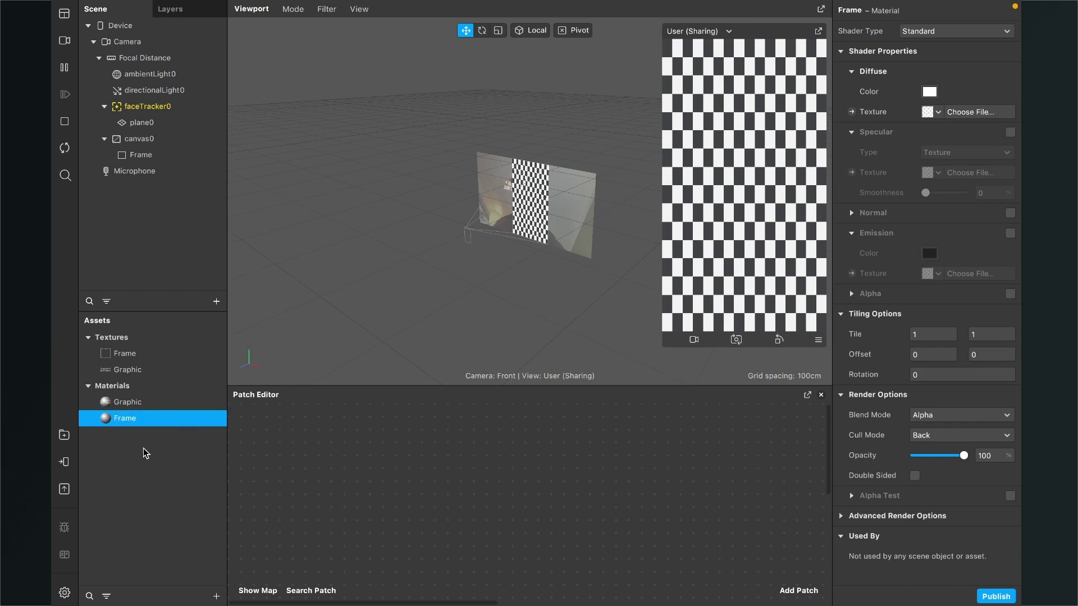
# Set the Frame material's shader type to Flat and its diffuse texture to Frame
pyautogui.click(941, 31)
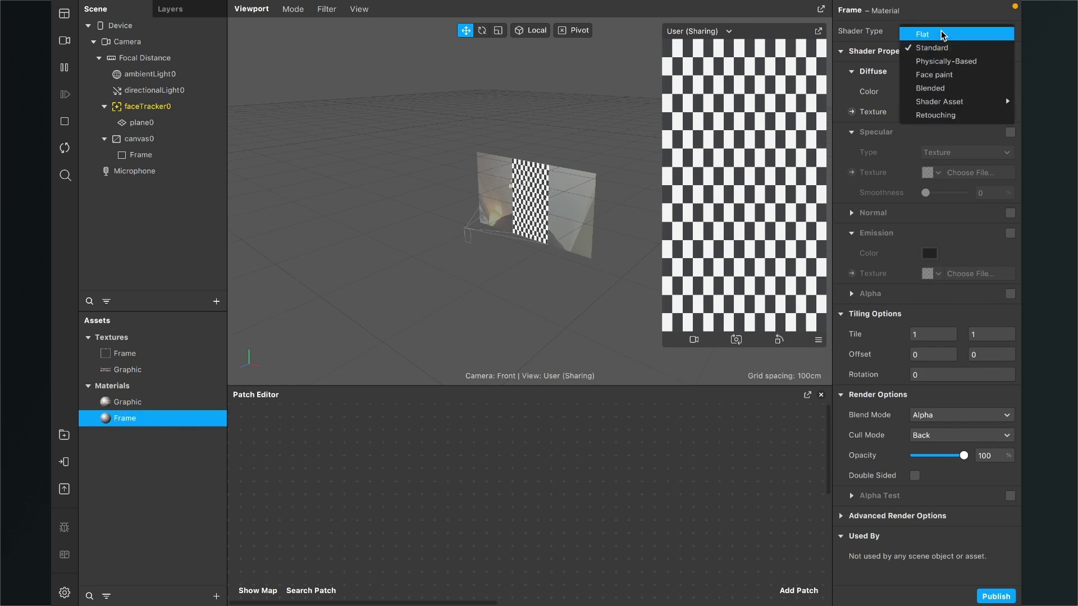
pyautogui.click(940, 34)
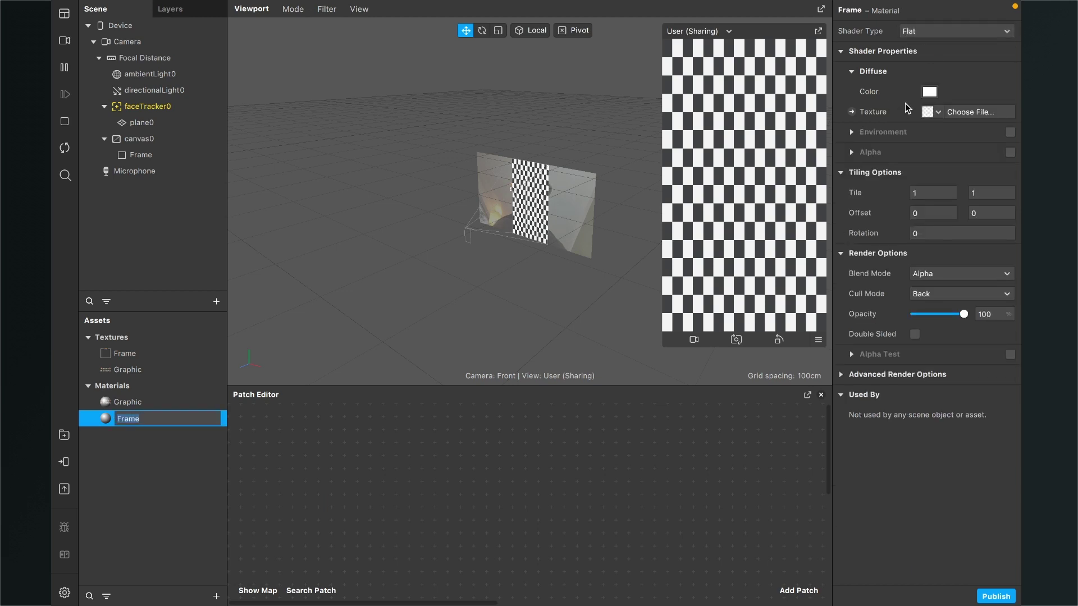
pyautogui.click(936, 112)
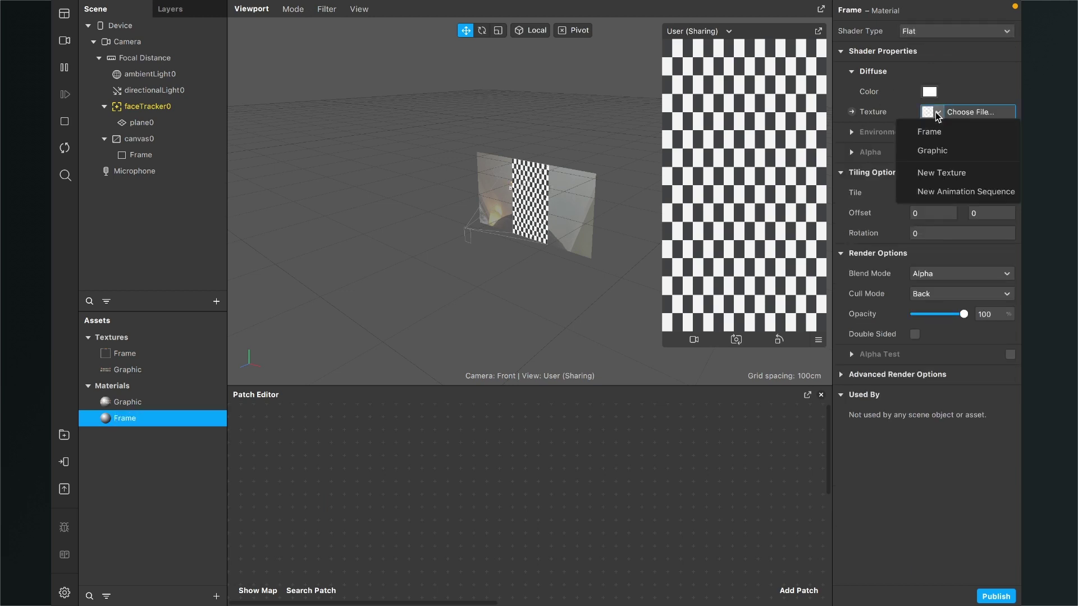
pyautogui.click(935, 131)
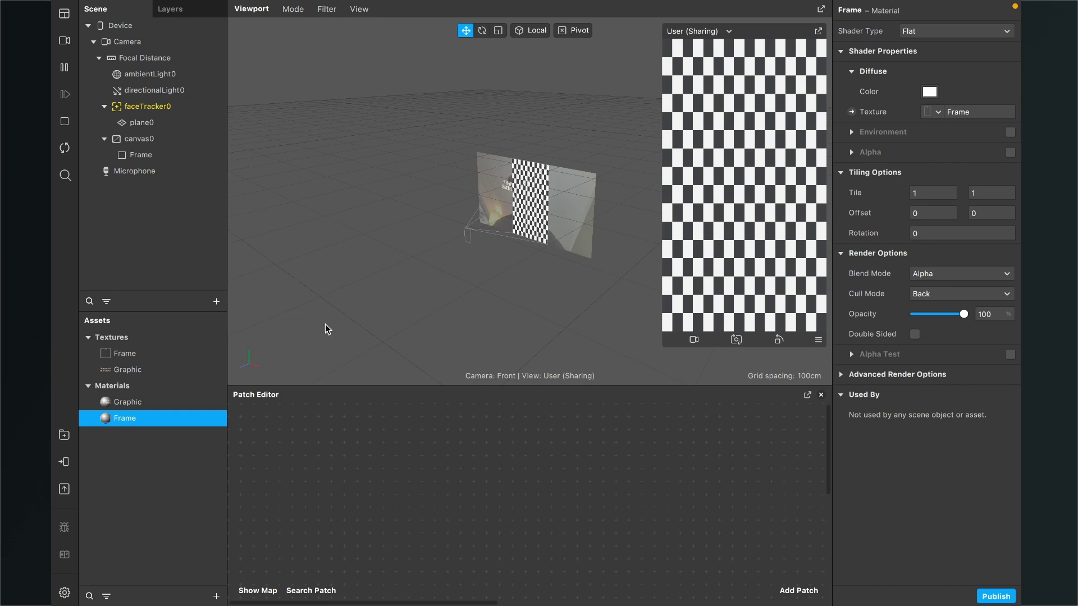
# Assign the Frame material to the Frame rectangle under the canvas
pyautogui.click(150, 159)
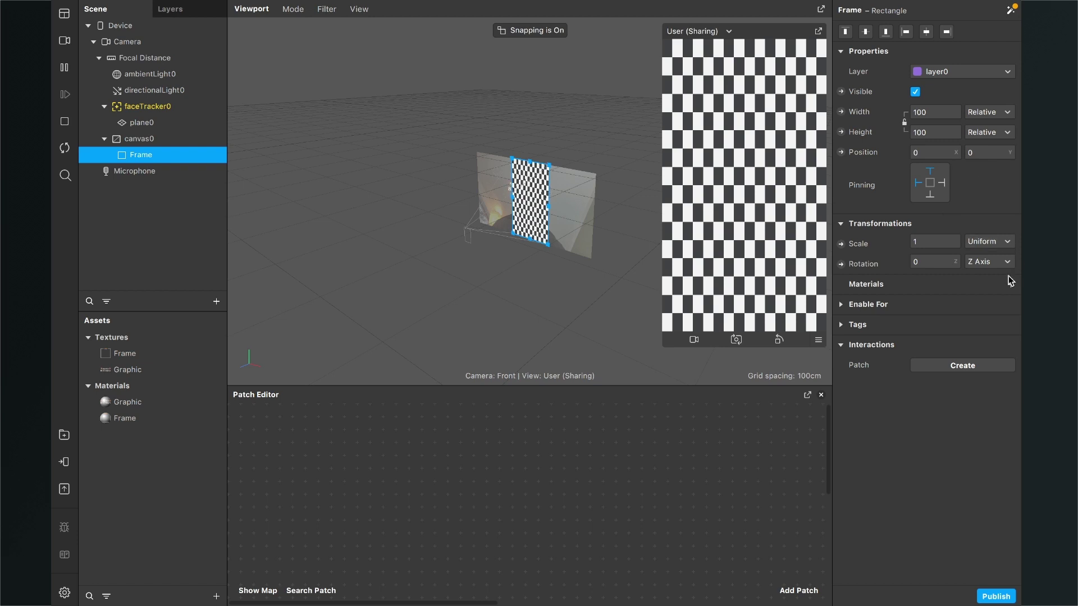
pyautogui.click(1010, 284)
pyautogui.click(963, 321)
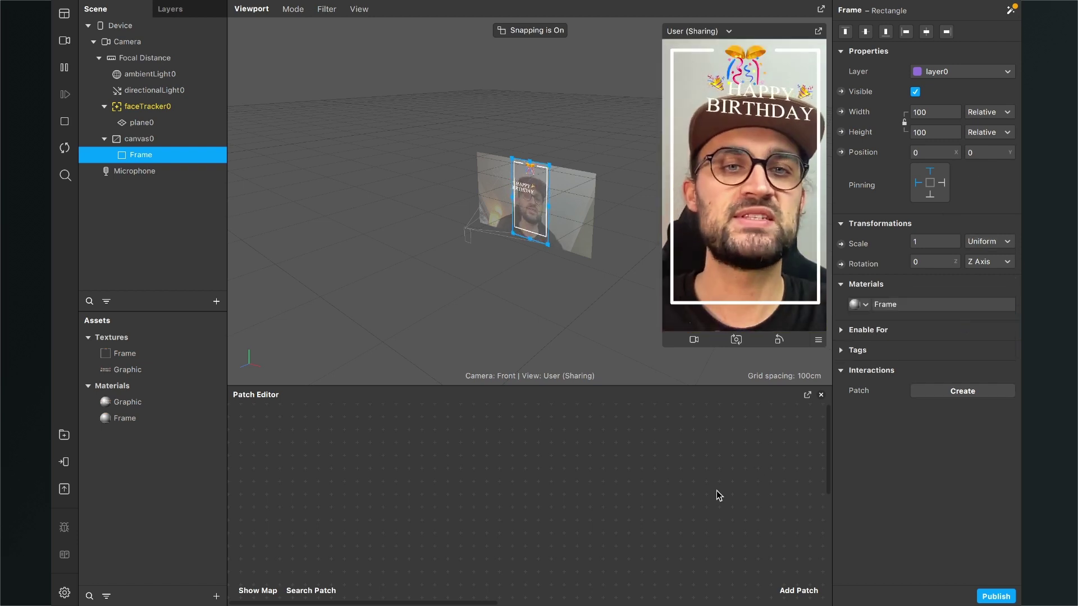
# Disable Use Depth Test and Write to Depth in the Frame material's advanced render options
pyautogui.doubleClick(117, 422)
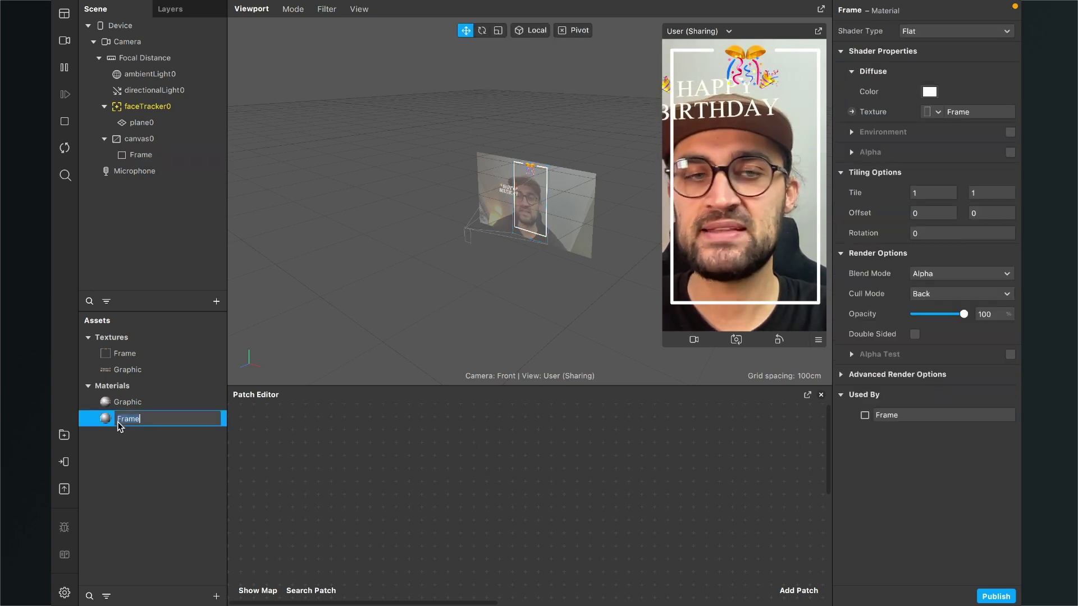
pyautogui.click(840, 374)
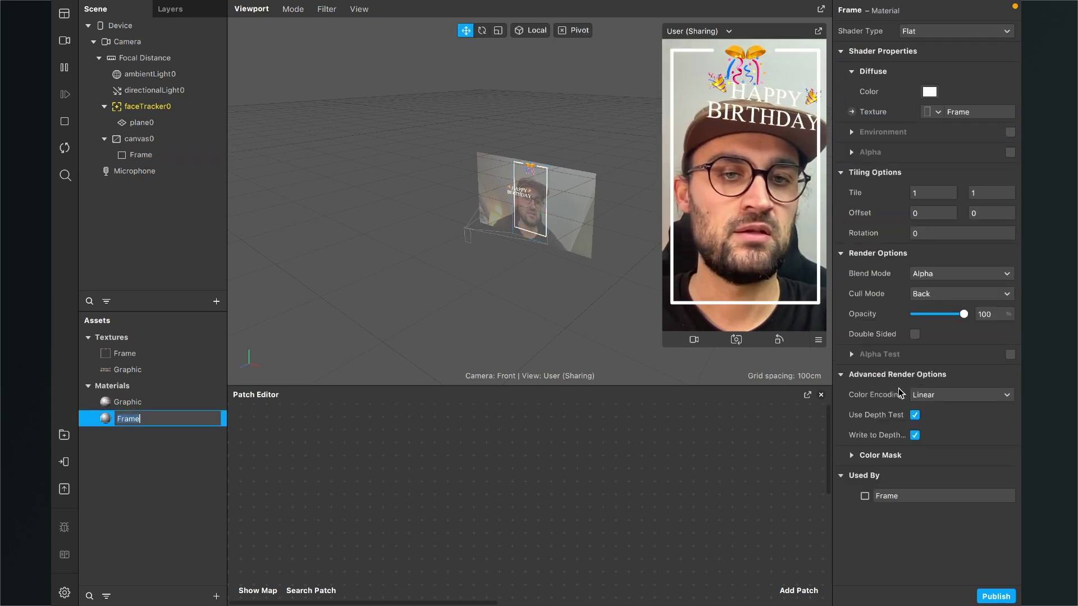
pyautogui.click(915, 417)
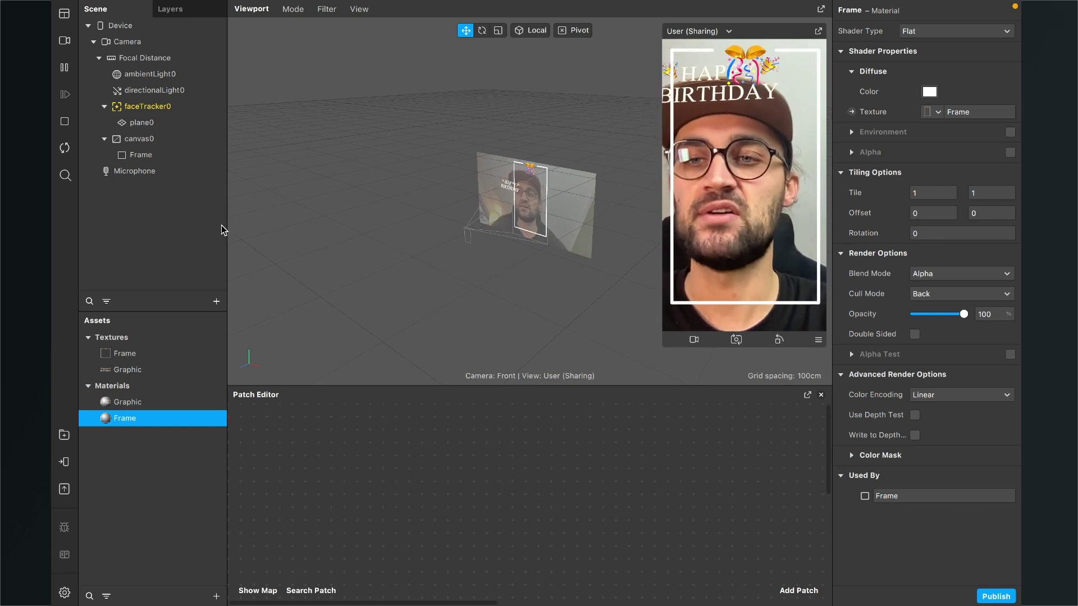
# Add a Particle System to the scene
pyautogui.click(216, 301)
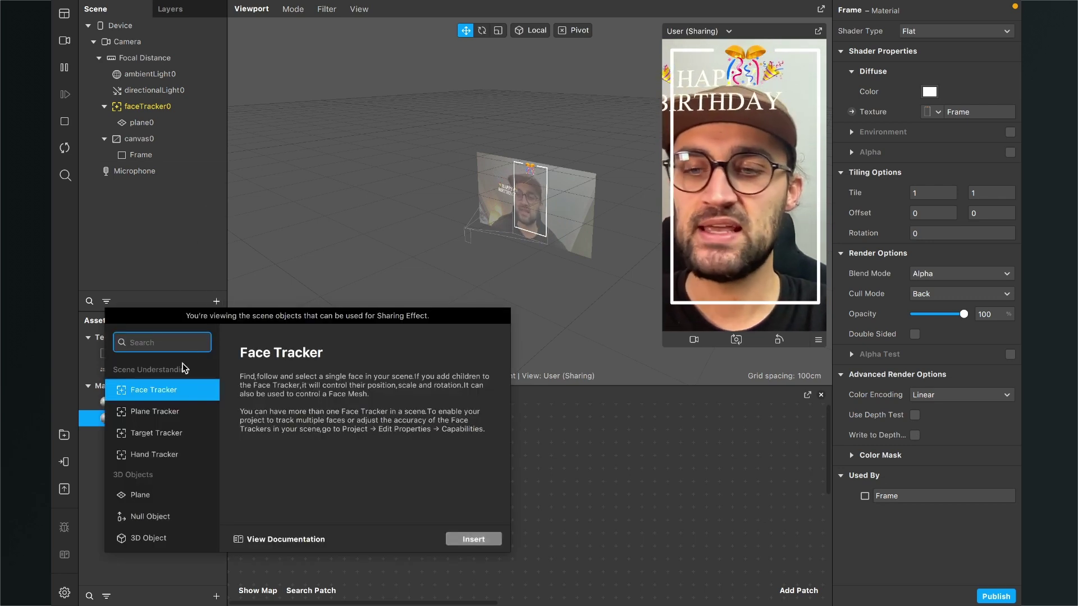
pyautogui.write('par')
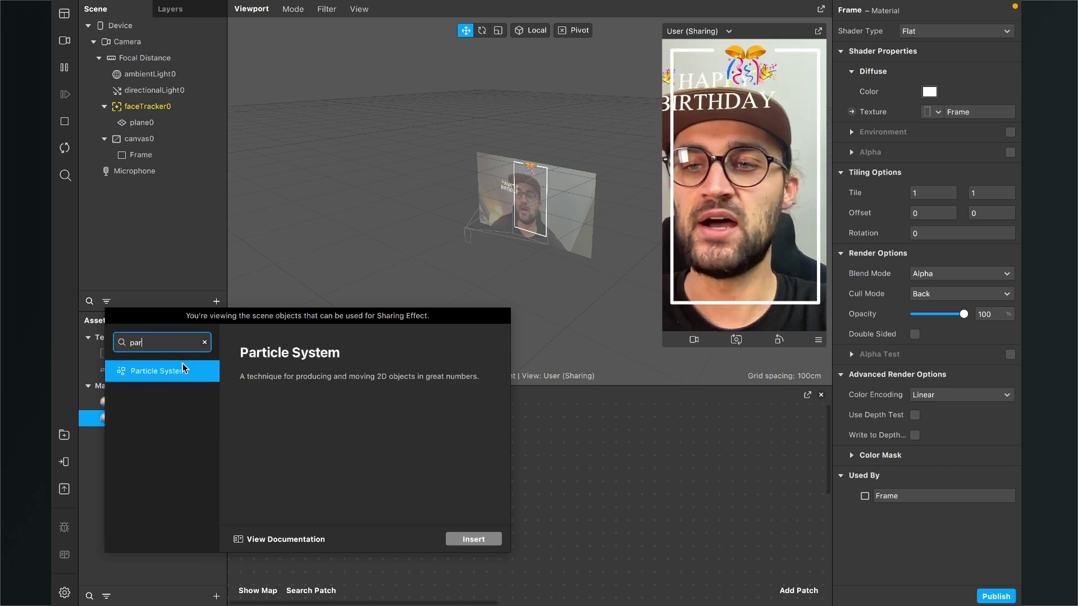
pyautogui.click(464, 539)
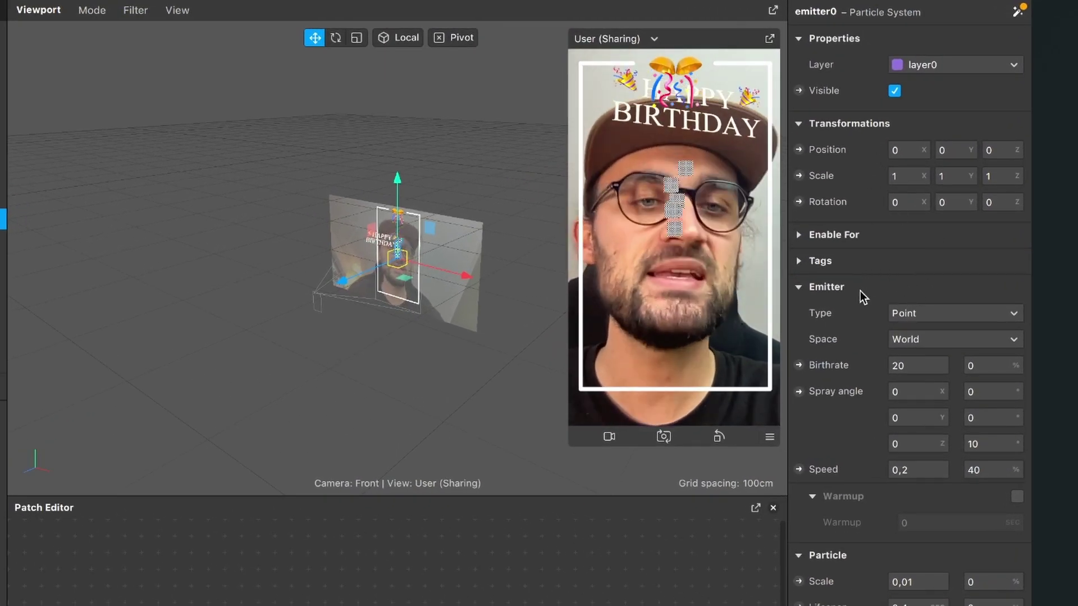
# Set the particle emitter's type to Line and its length to 0,3
pyautogui.click(964, 316)
pyautogui.click(948, 335)
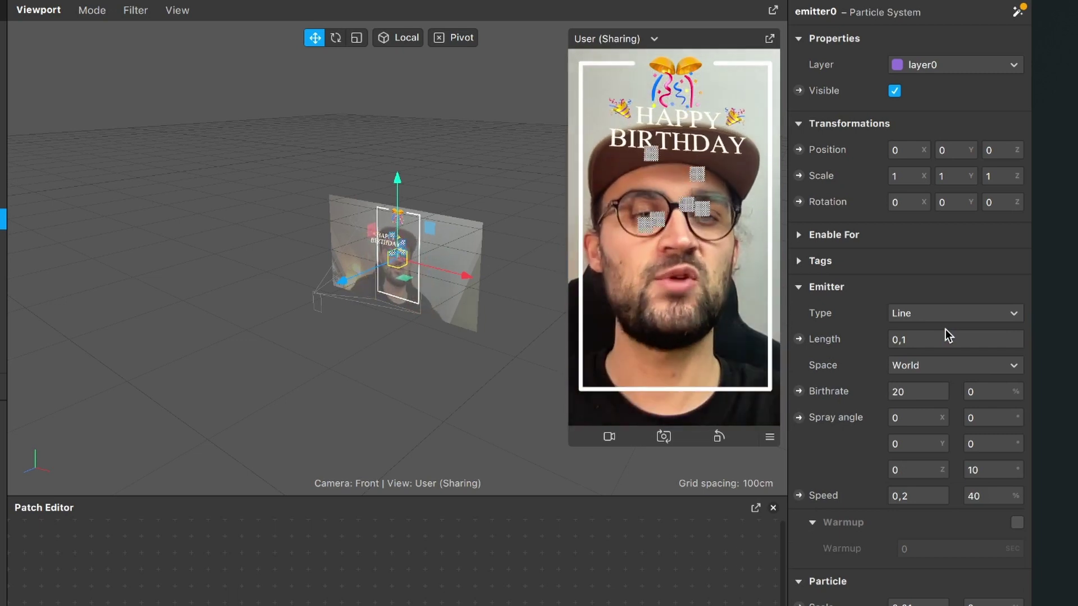
pyautogui.click(940, 339)
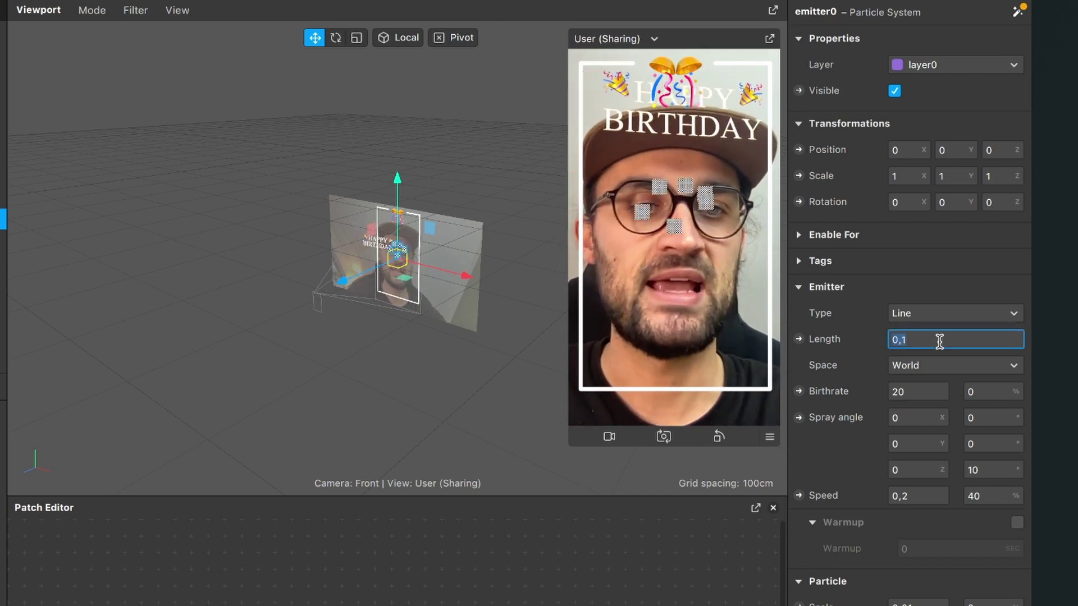
pyautogui.write('0,3')
pyautogui.press('Return')
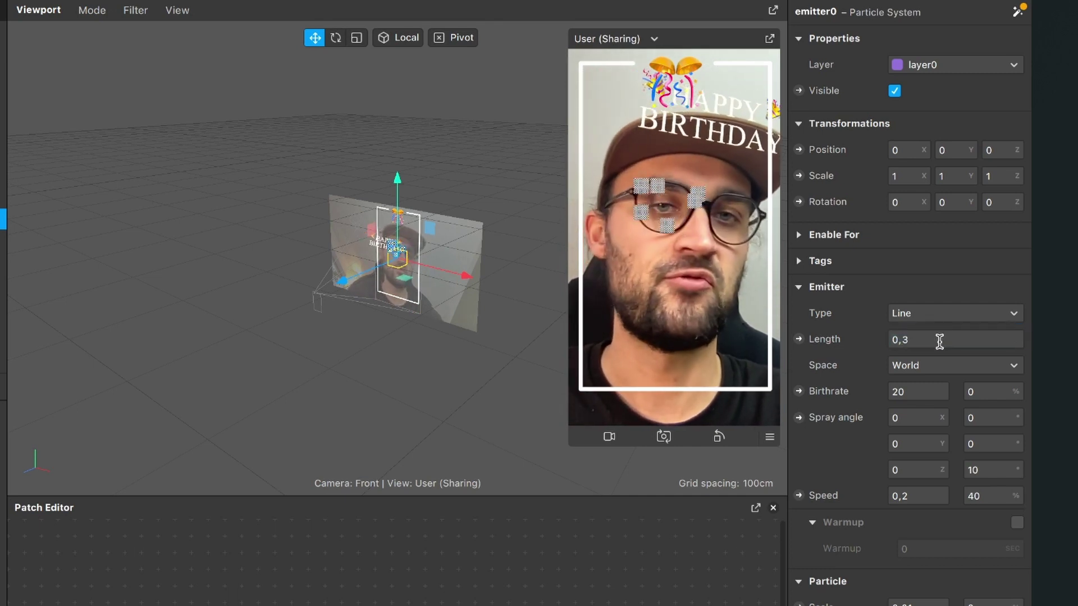
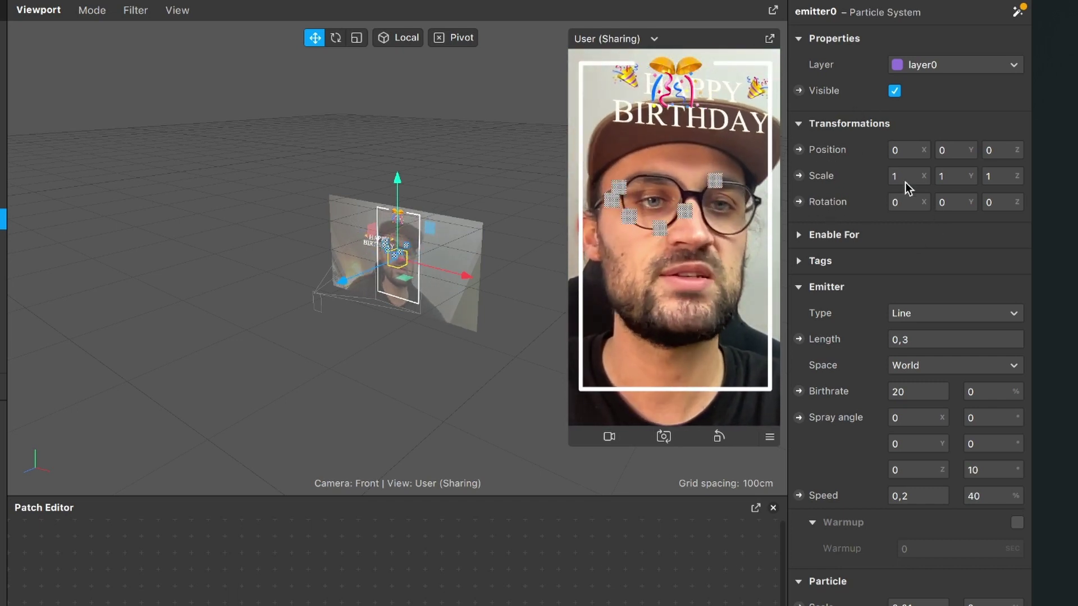
# Try a Y rotation of 180 on the particle emitter and undo it
pyautogui.click(949, 202)
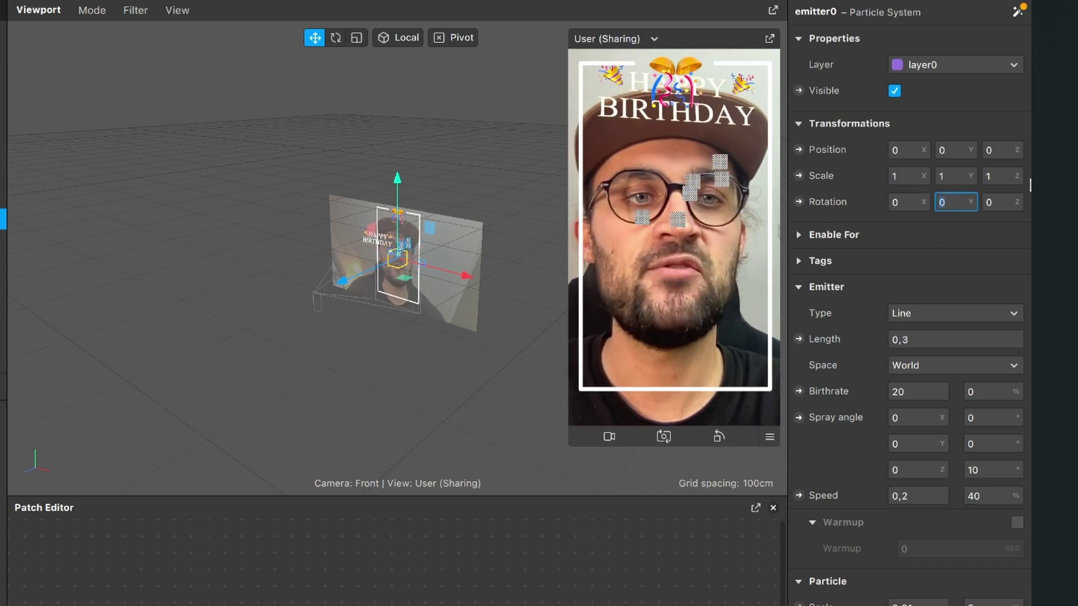
pyautogui.write('180')
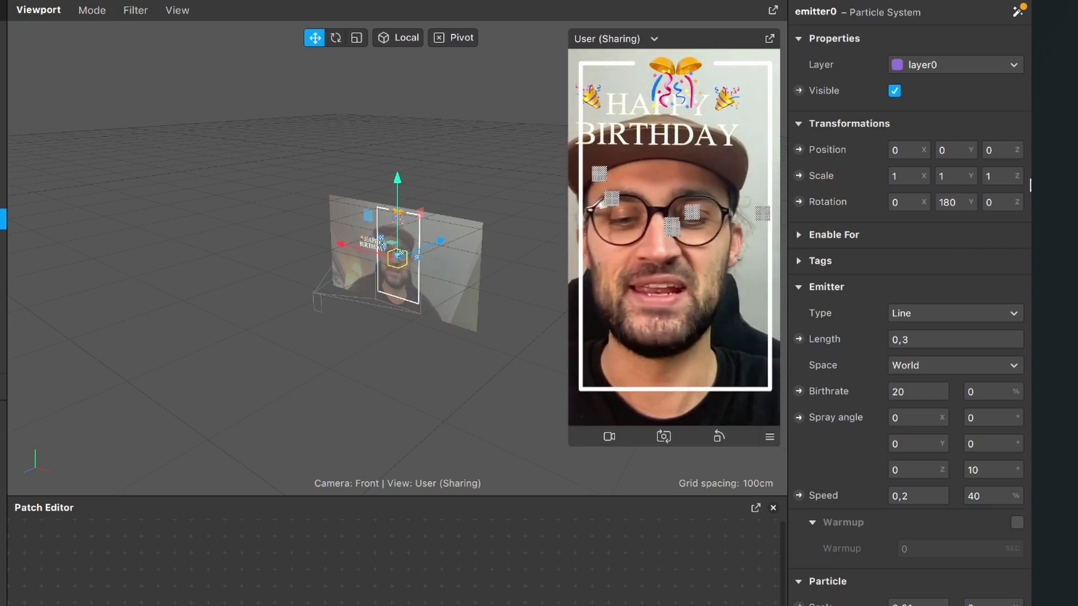
pyautogui.hotkey('ctrl', 'z')
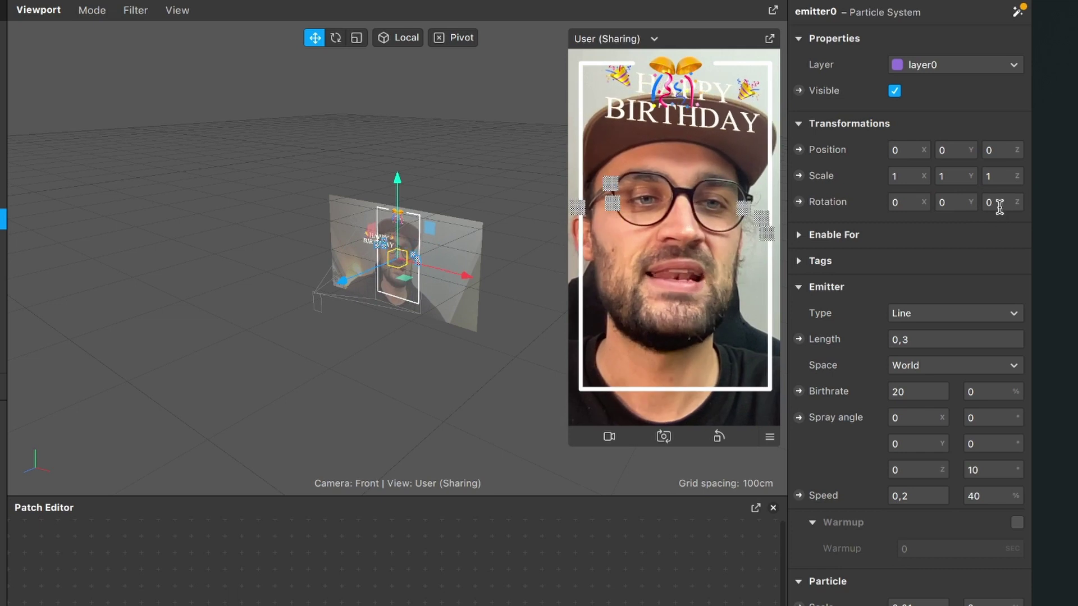
# Set the particle emitter's Z rotation to 180 and its Y position to 0,25
pyautogui.click(997, 203)
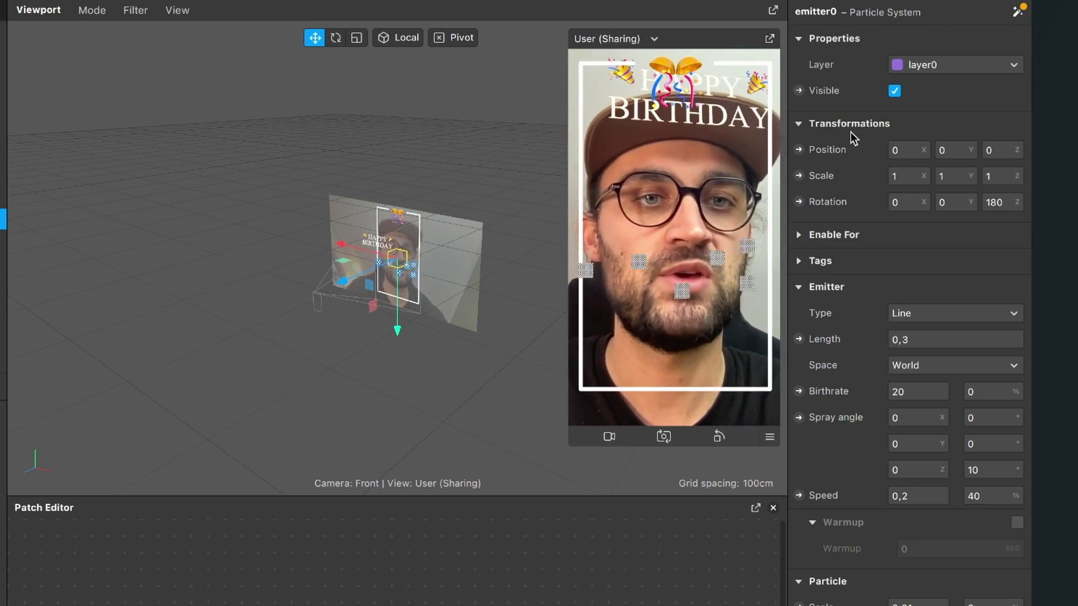
pyautogui.click(956, 150)
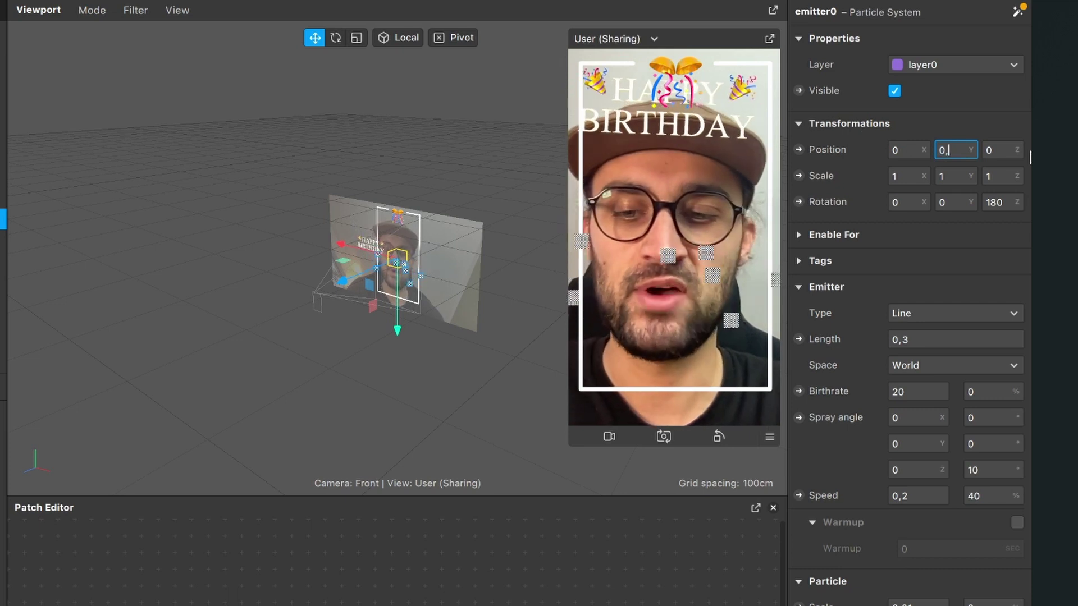
pyautogui.write(',25')
pyautogui.press('Return')
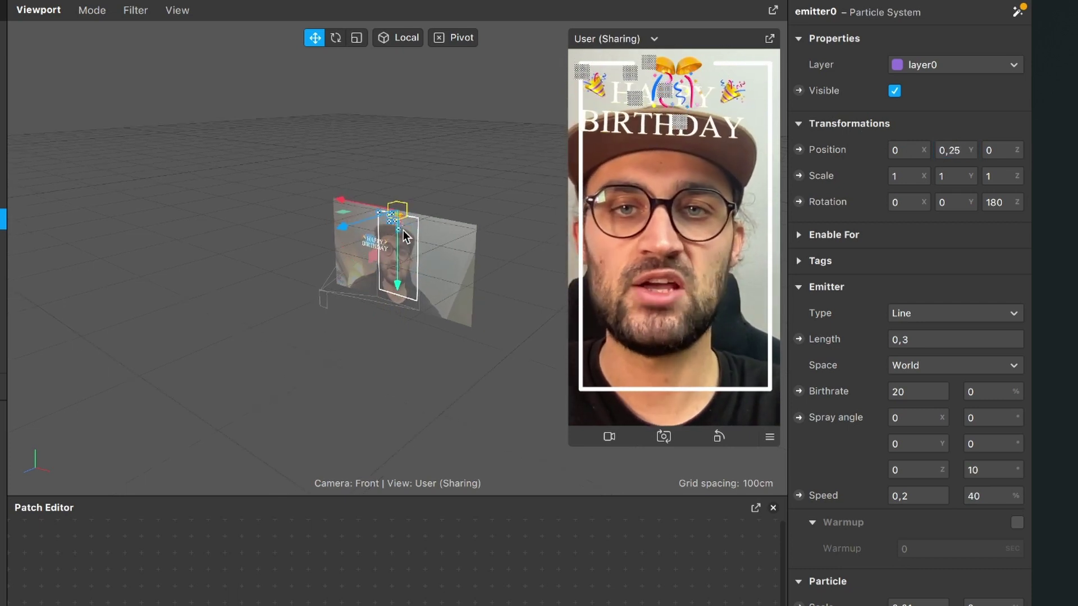
pyautogui.scroll(5, 404, 230)
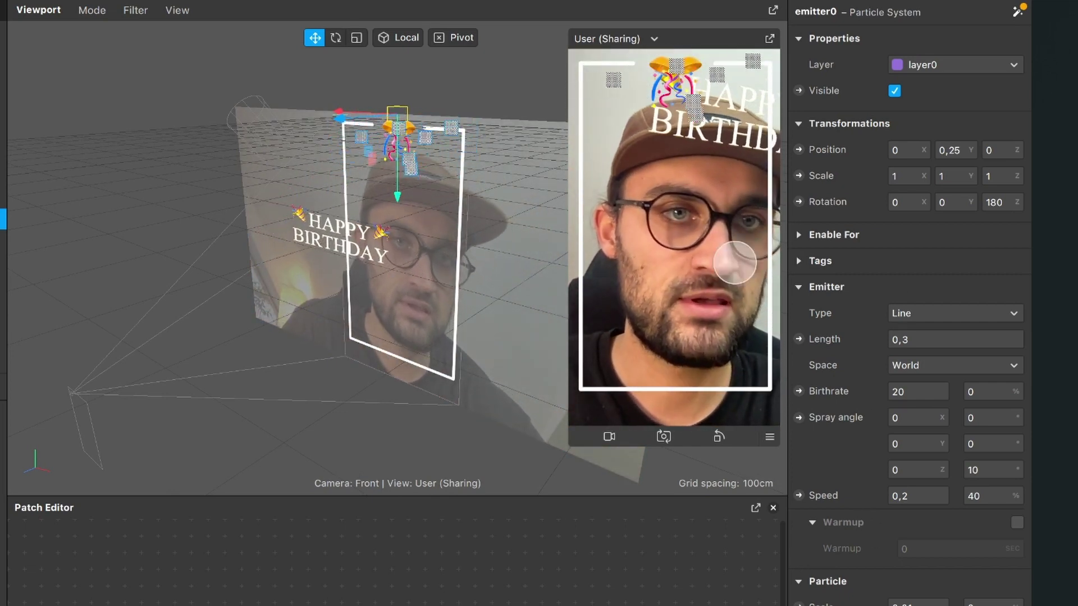
# Set the particle lifespan to 5 seconds
pyautogui.scroll(-2, 853, 598)
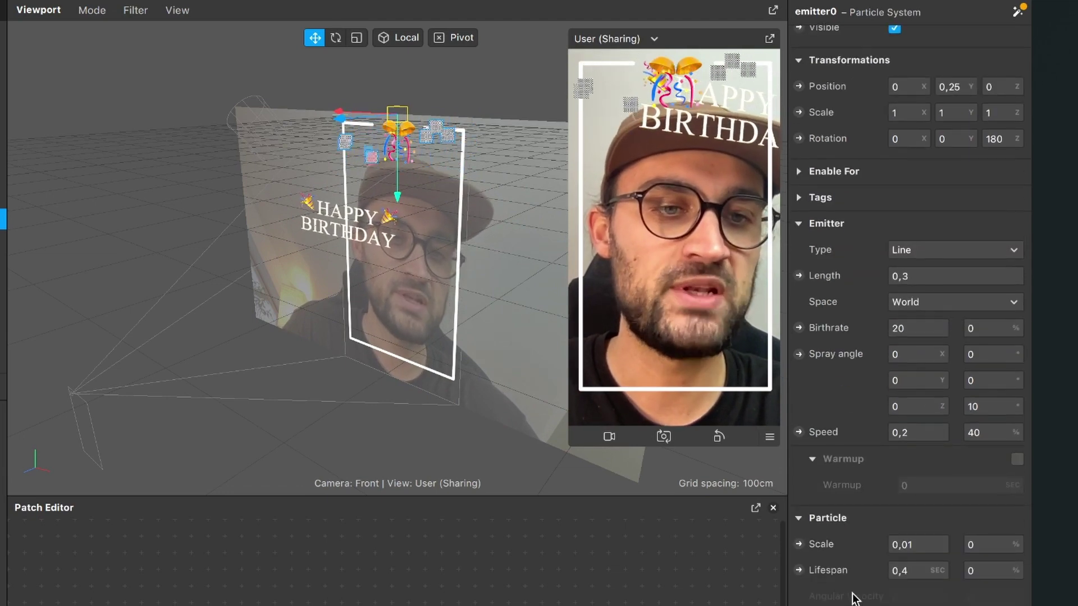
pyautogui.doubleClick(912, 568)
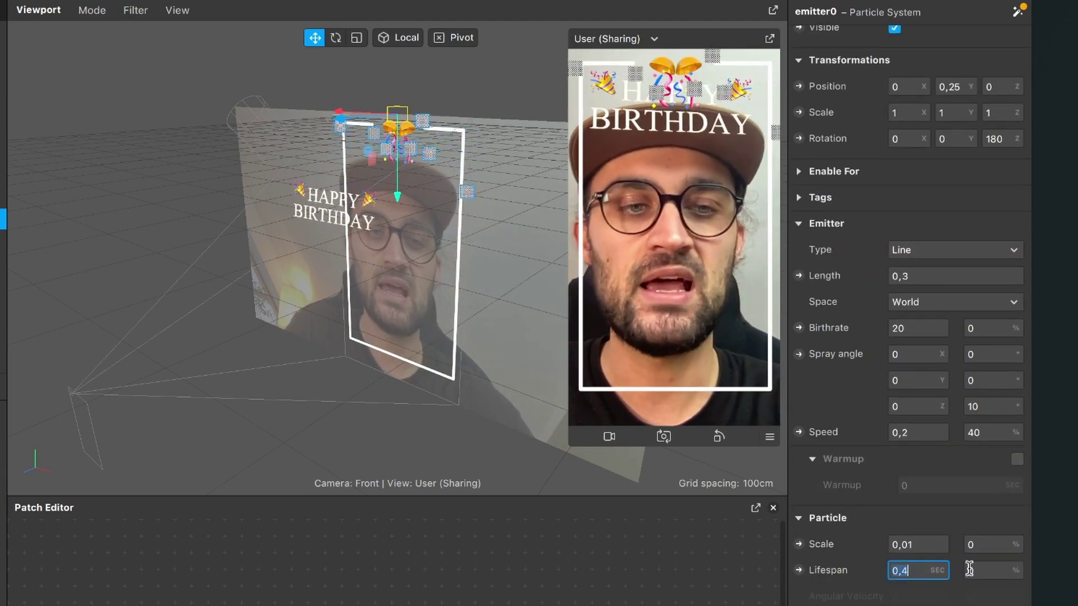
pyautogui.write('5')
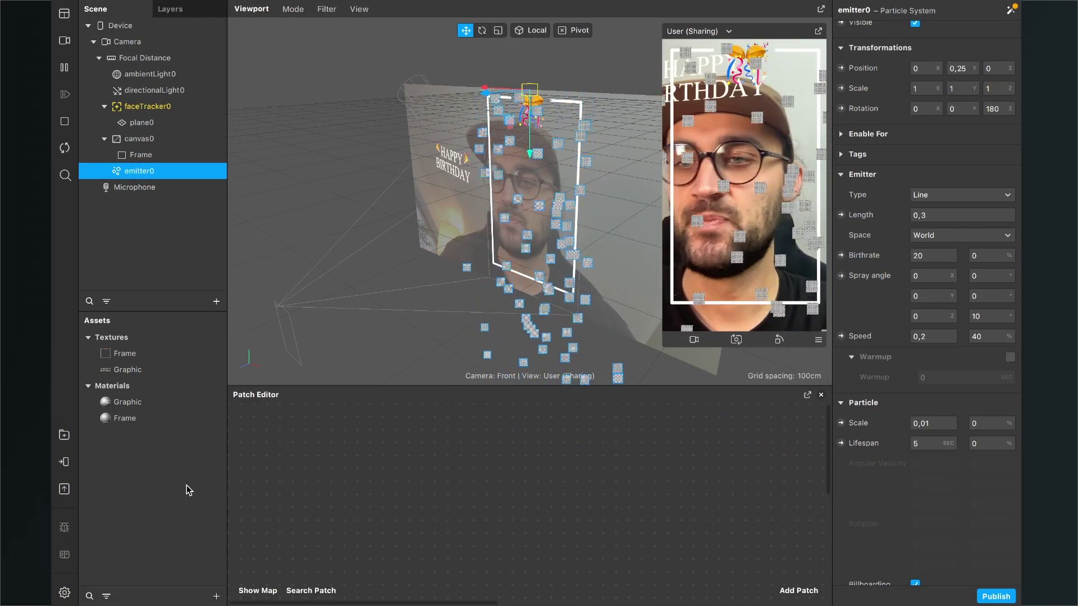
# Create a new material asset named Red
pyautogui.click(216, 596)
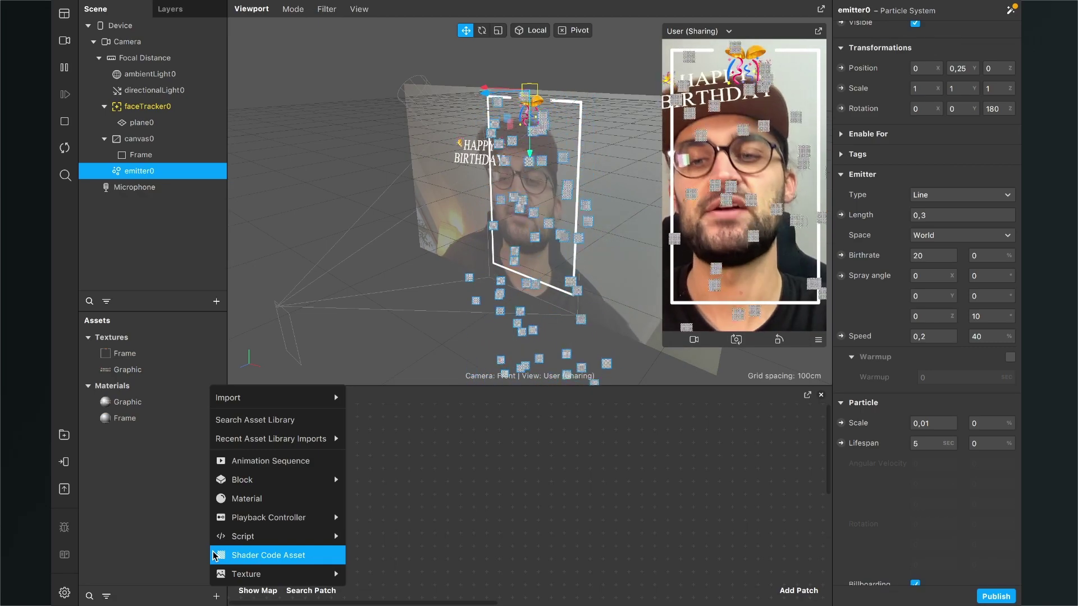
pyautogui.click(241, 499)
pyautogui.write('Red')
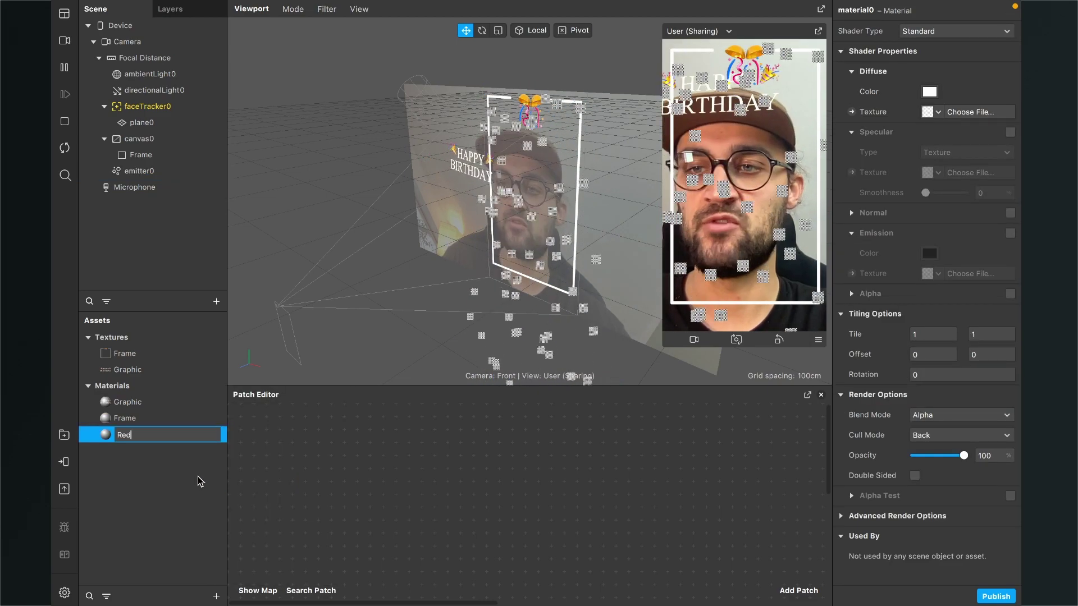
pyautogui.press('Return')
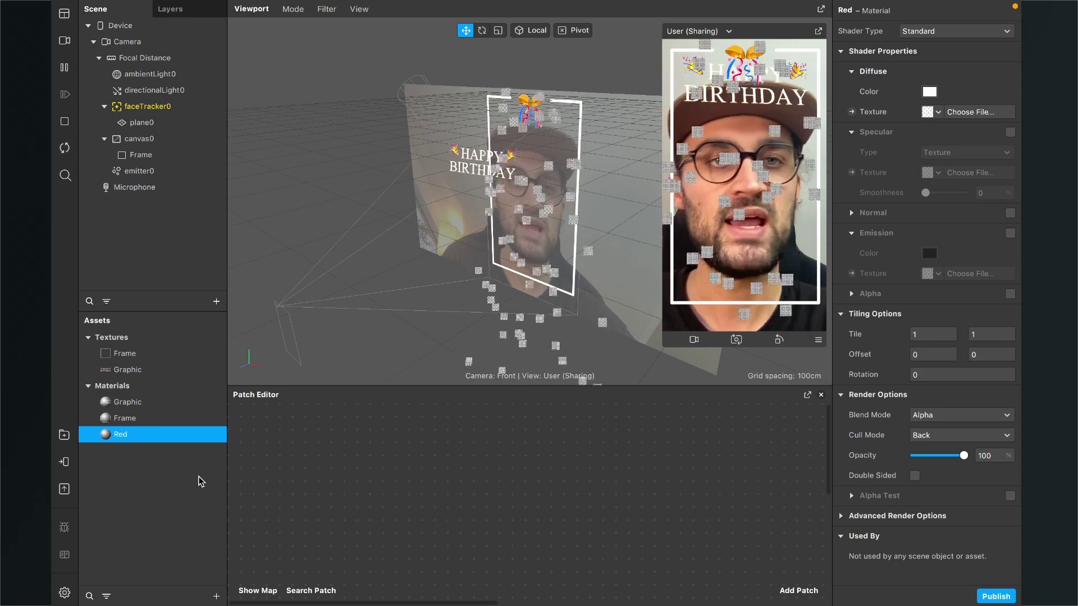
# Switch the Red material's shader type to Physically-Based and set its albedo color to bright red
pyautogui.click(925, 32)
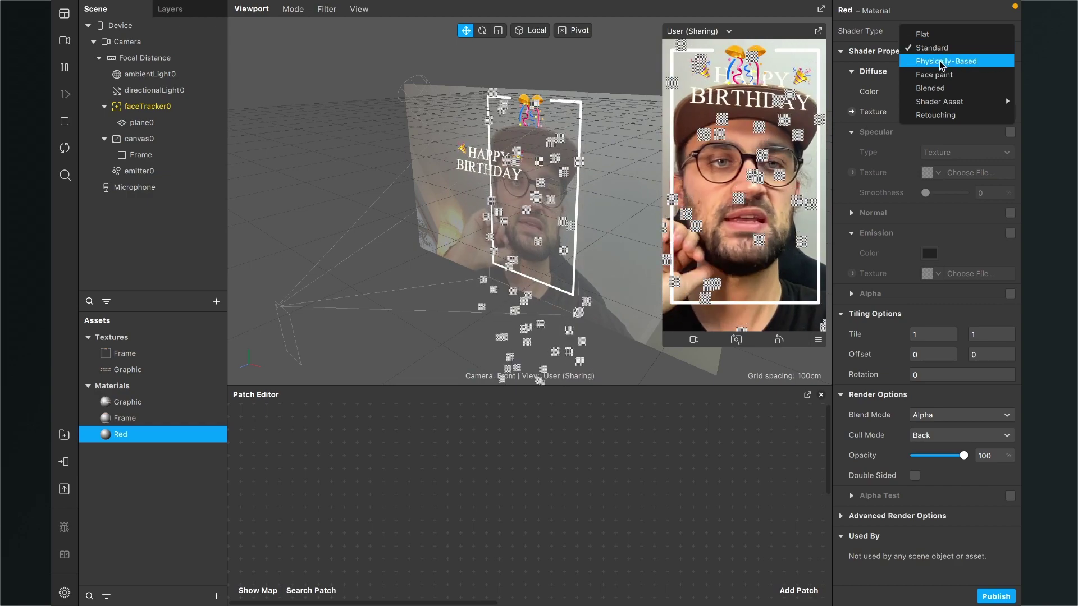
pyautogui.click(941, 61)
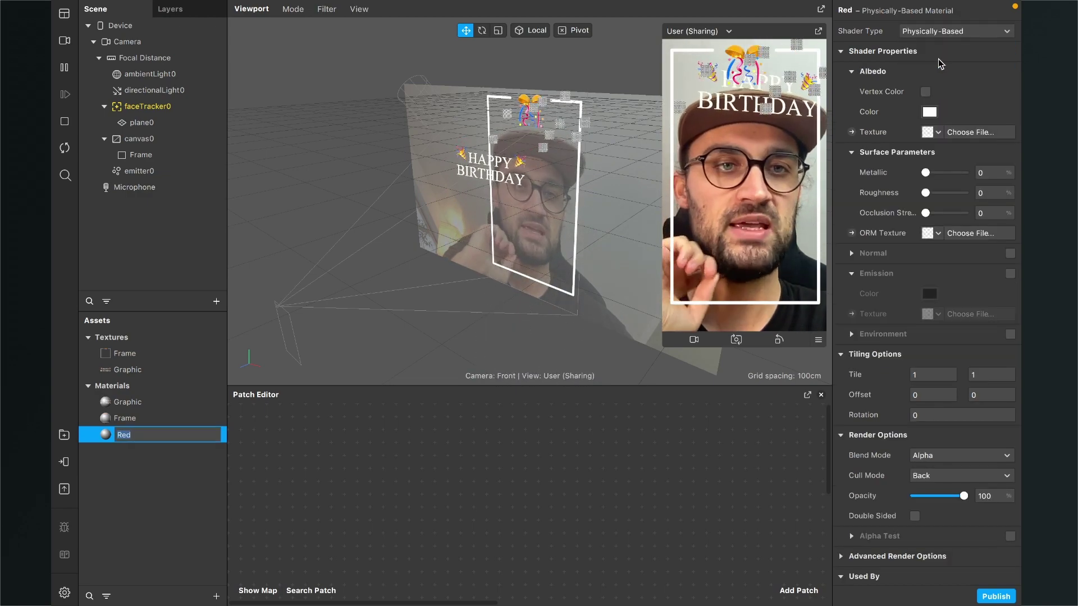
pyautogui.click(931, 112)
pyautogui.click(621, 187)
pyautogui.click(647, 176)
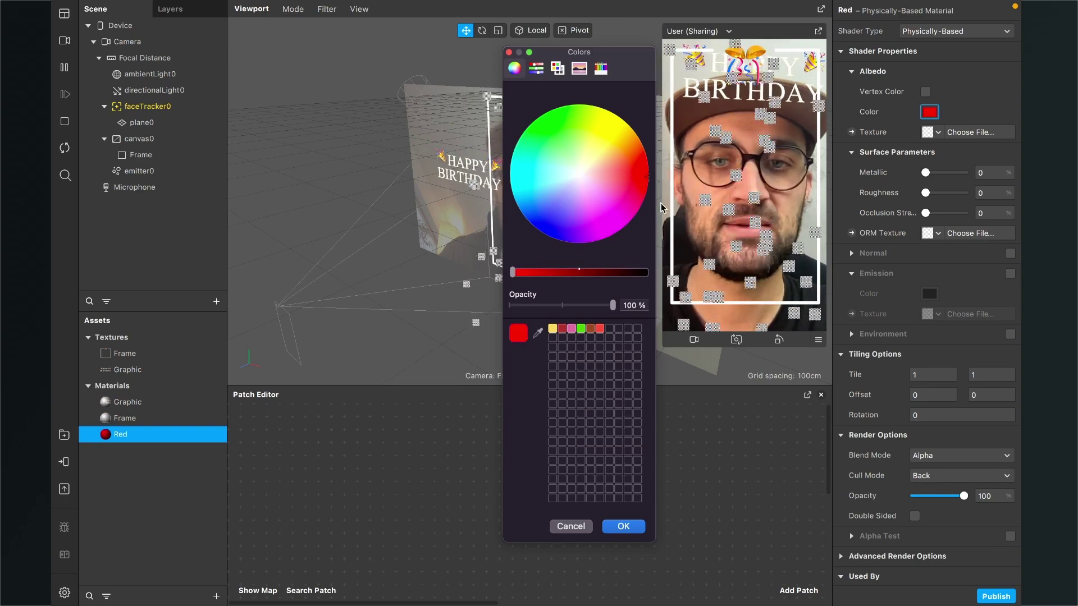
pyautogui.click(621, 525)
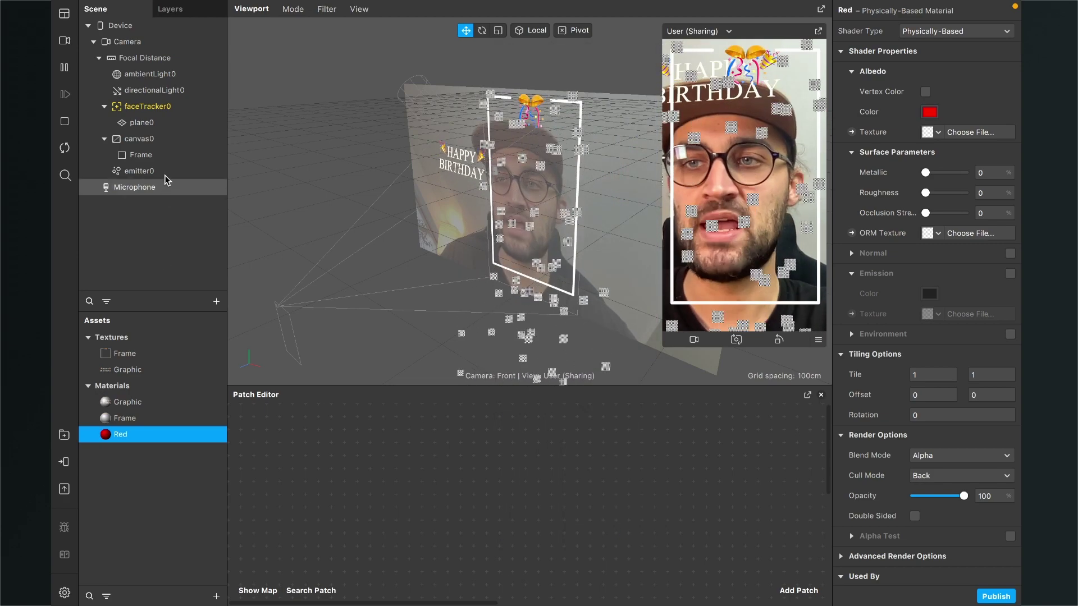
# Assign the Red material to the particle emitter
pyautogui.click(163, 171)
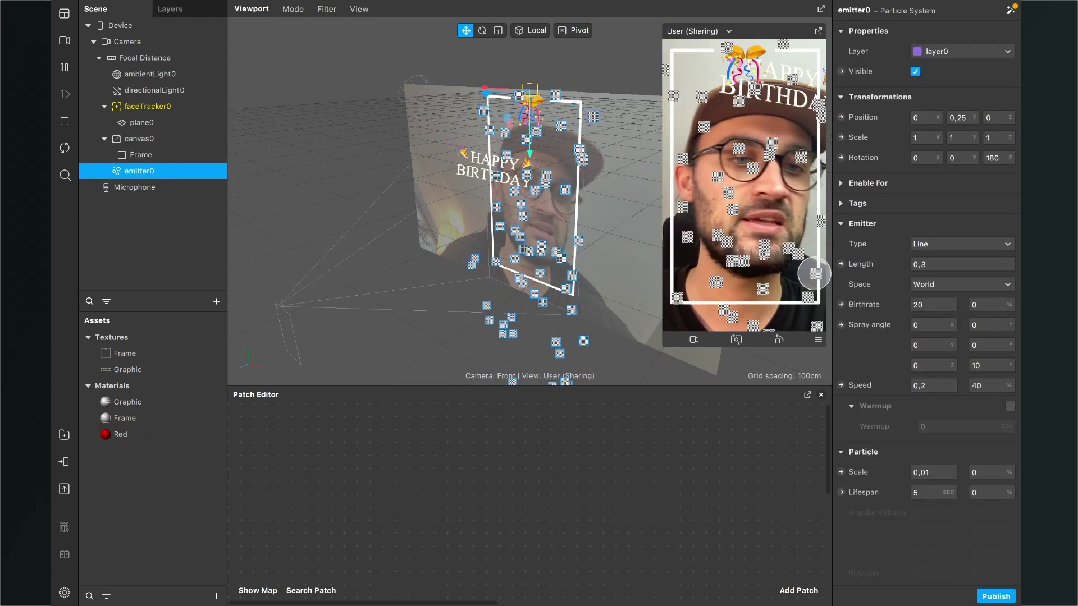
pyautogui.scroll(-5, 970, 403)
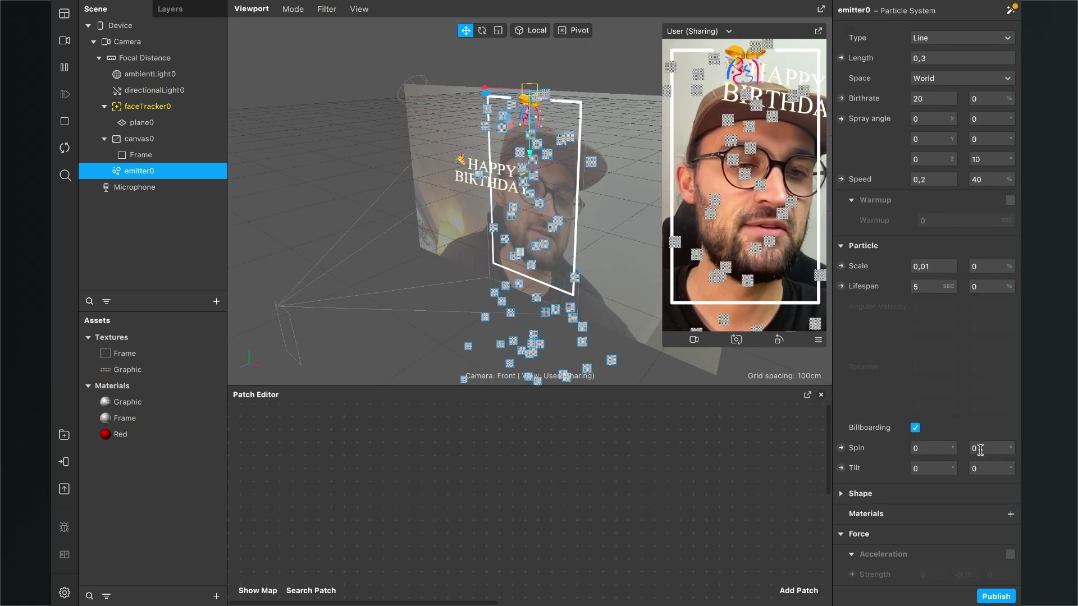
pyautogui.click(1011, 514)
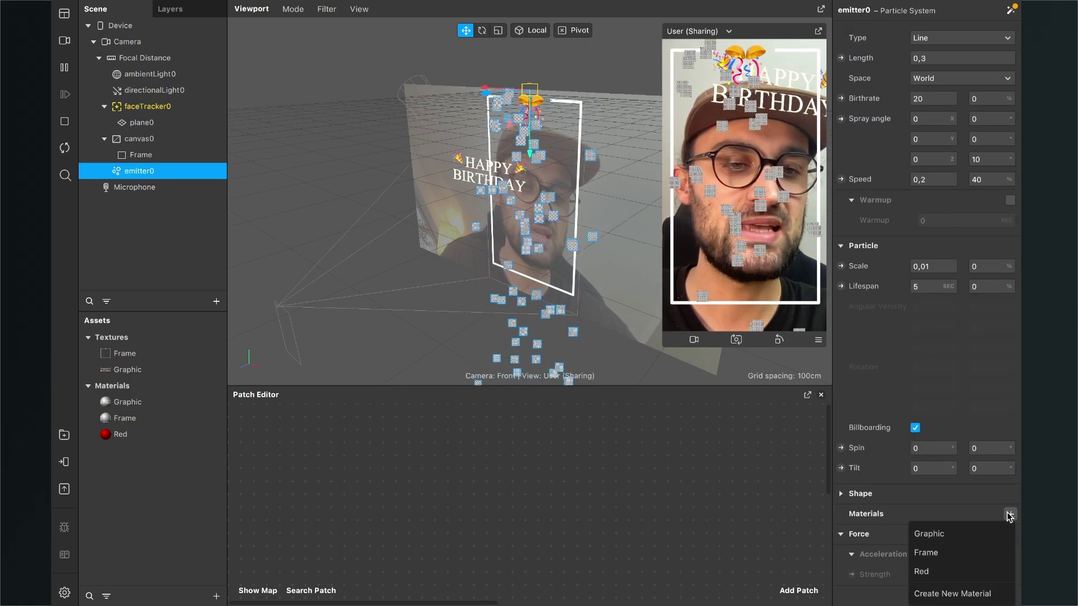
pyautogui.click(939, 571)
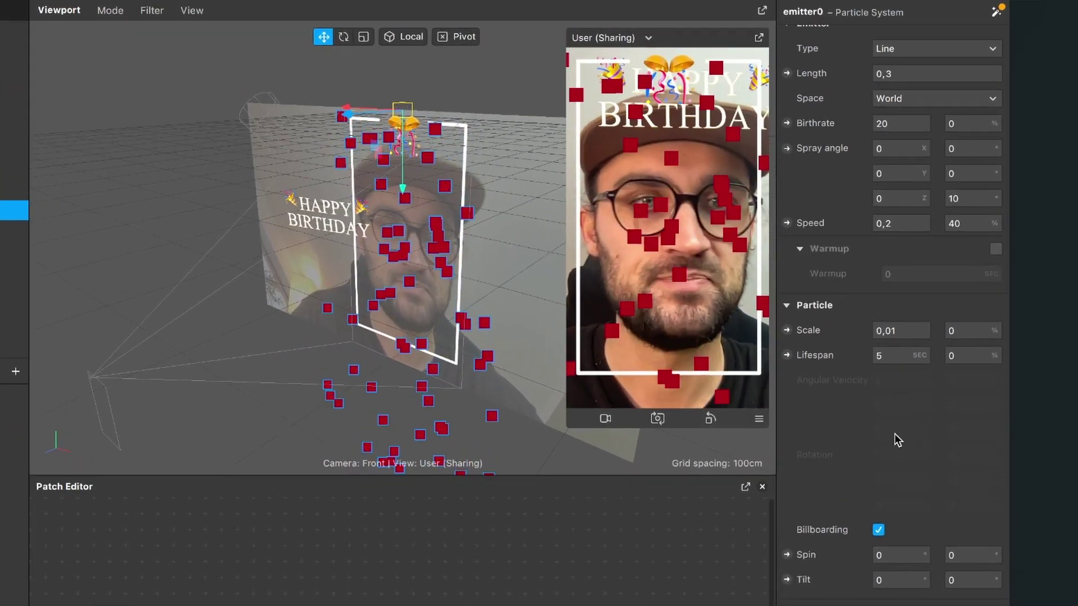
# Set the emitter's particle scale to 0,007 with 50% variation, its speed to 0,15 and its birthrate to 6
pyautogui.scroll(3, 929, 357)
pyautogui.scroll(3, 887, 454)
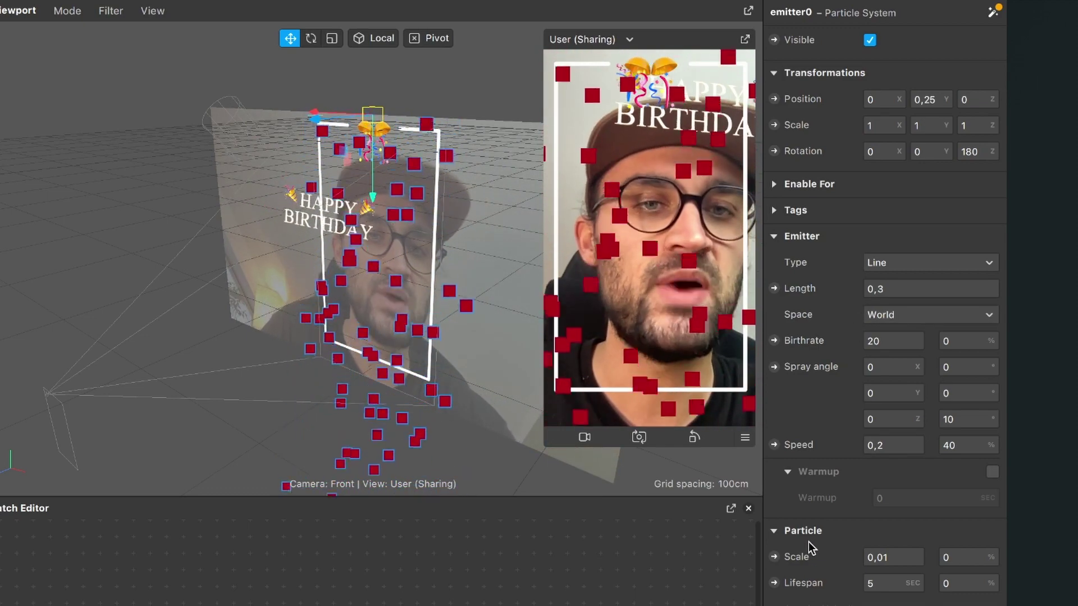
pyautogui.scroll(-2, 808, 541)
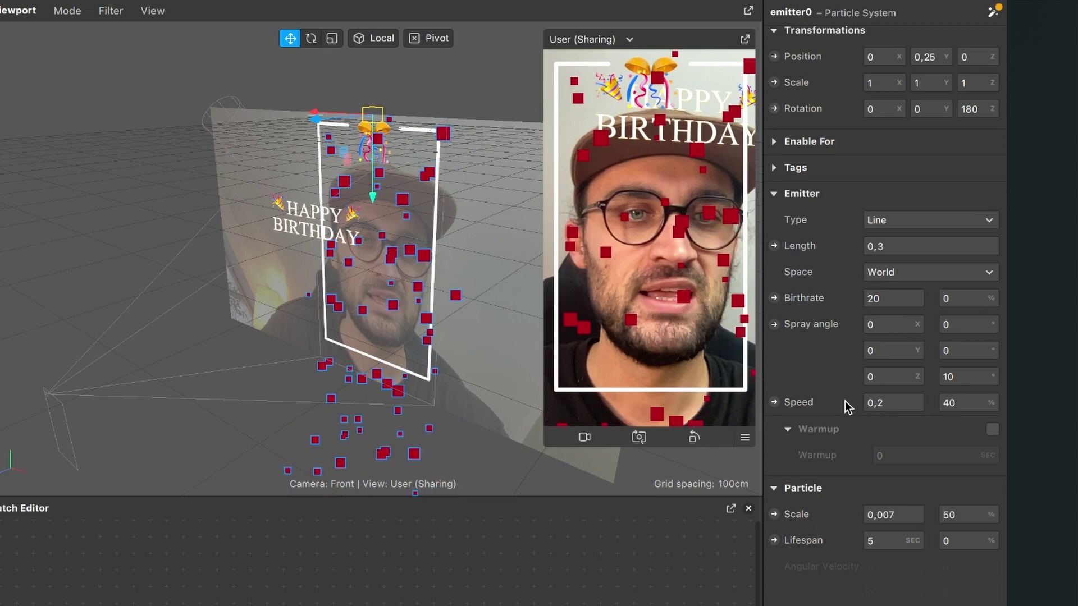
pyautogui.click(898, 403)
pyautogui.write('0,15')
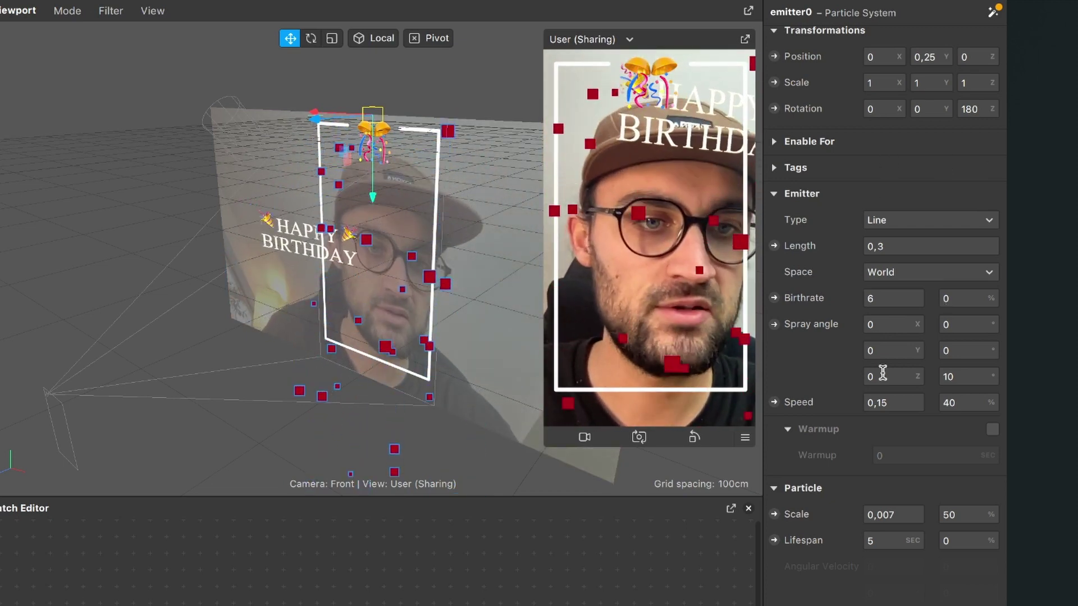
# Turn off Billboarding for the emitter's particles
pyautogui.scroll(-1, 876, 480)
pyautogui.scroll(-5, 873, 474)
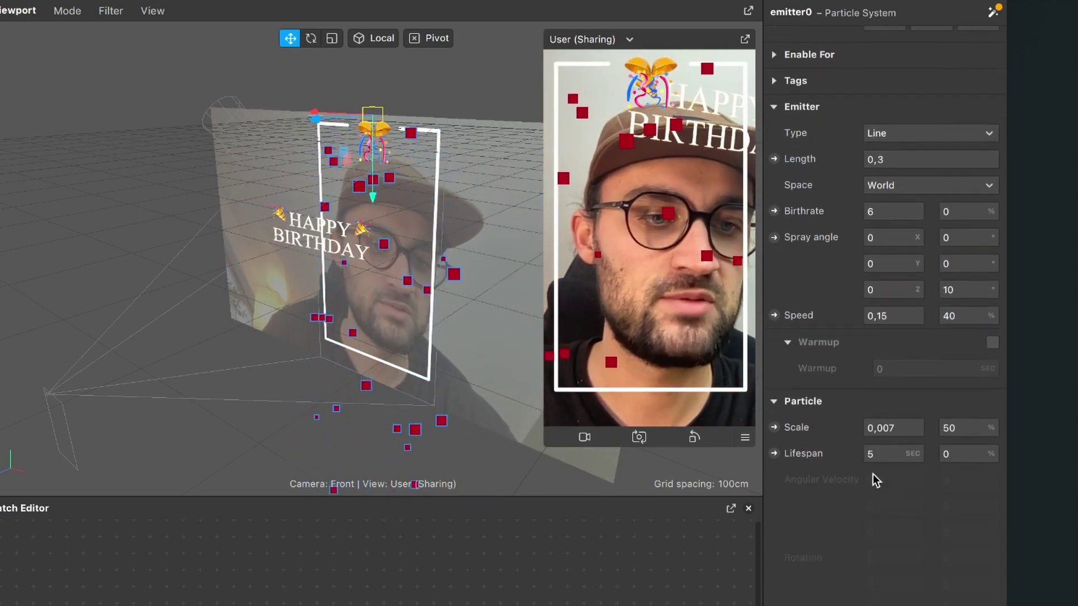
pyautogui.scroll(-1, 870, 475)
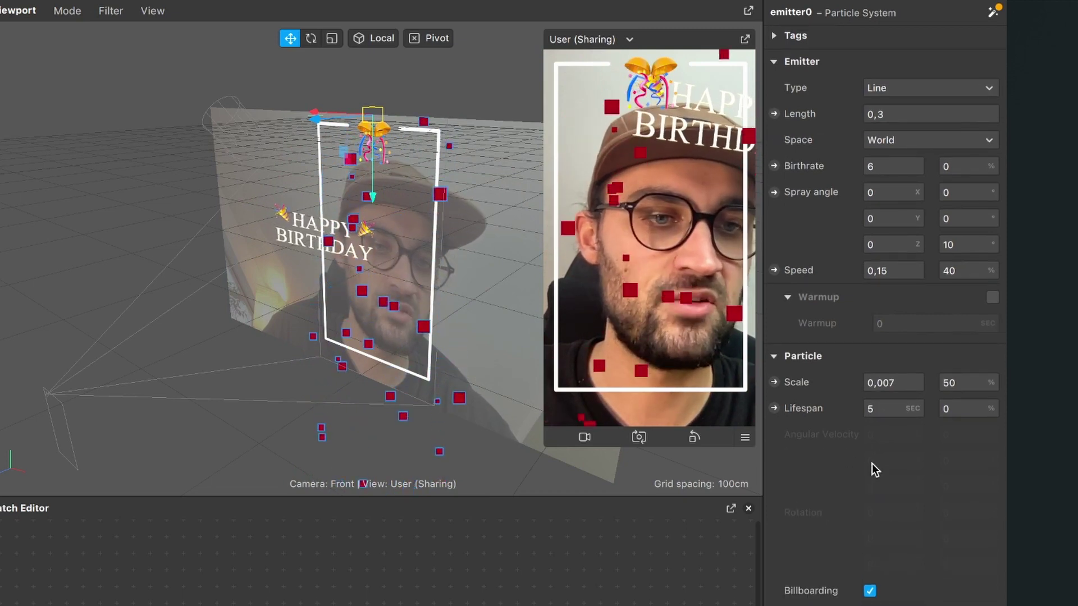
pyautogui.click(870, 591)
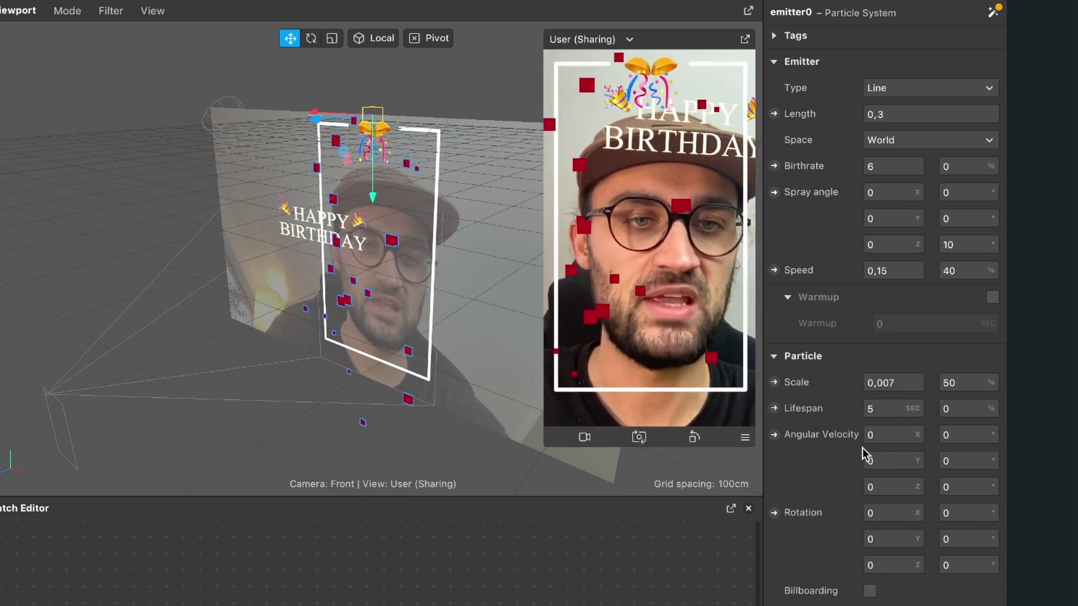
# Set the particles' angular velocity to 120 on the X, Y and Z axes
pyautogui.click(884, 436)
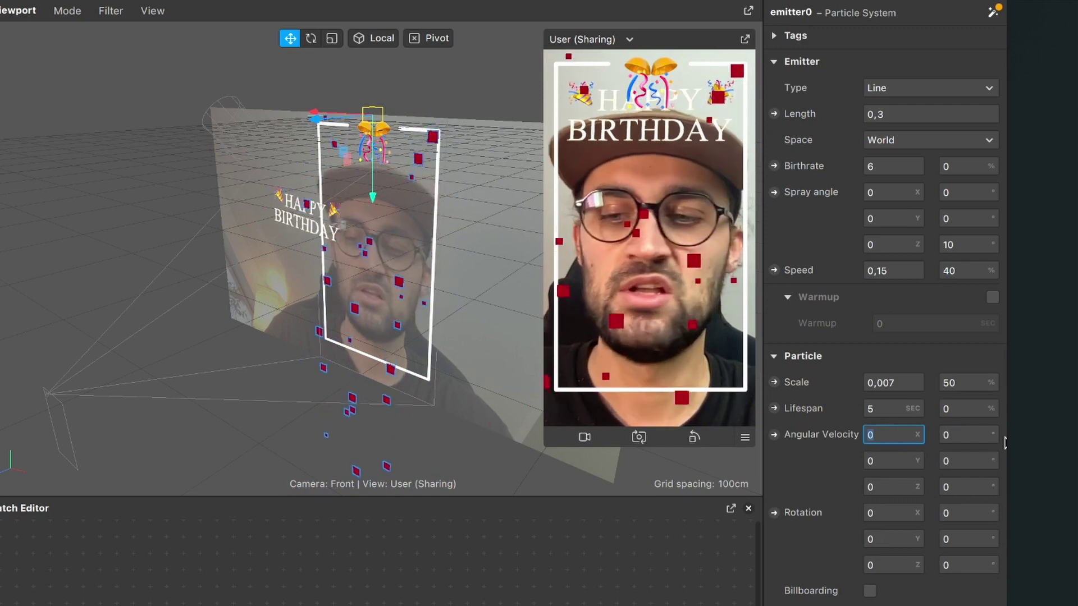
pyautogui.write('120')
pyautogui.press('Return')
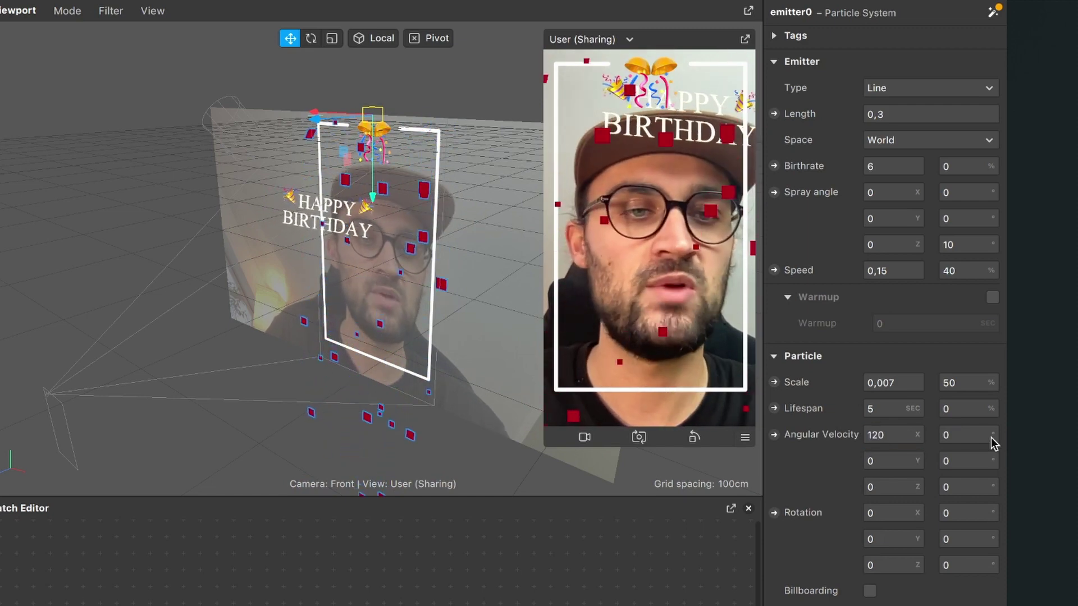
pyautogui.click(894, 459)
pyautogui.write('120')
pyautogui.press('Return')
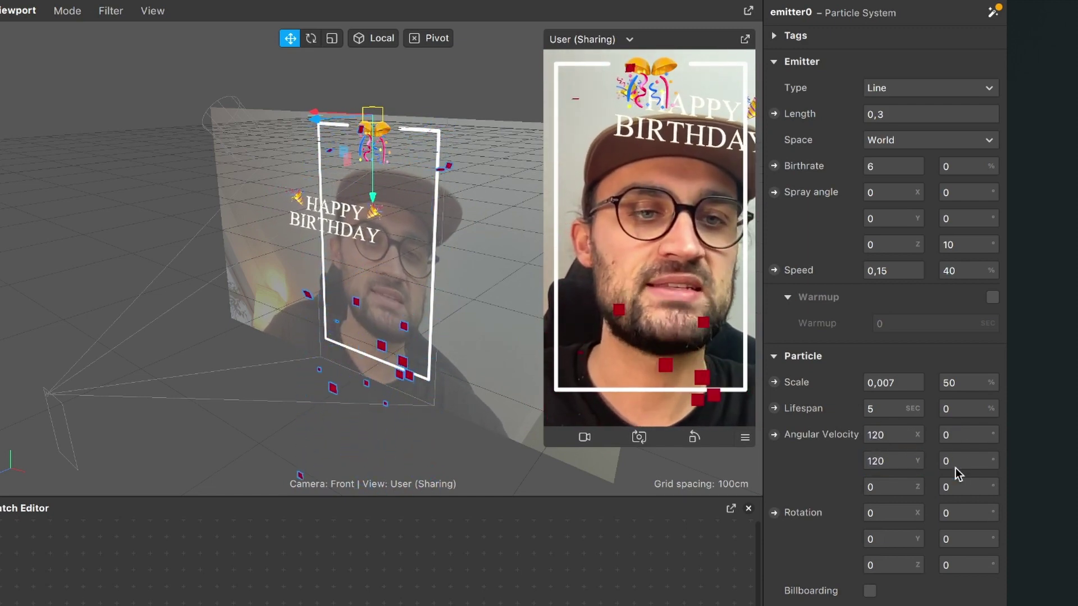
pyautogui.click(884, 488)
pyautogui.write('120')
pyautogui.press('Return')
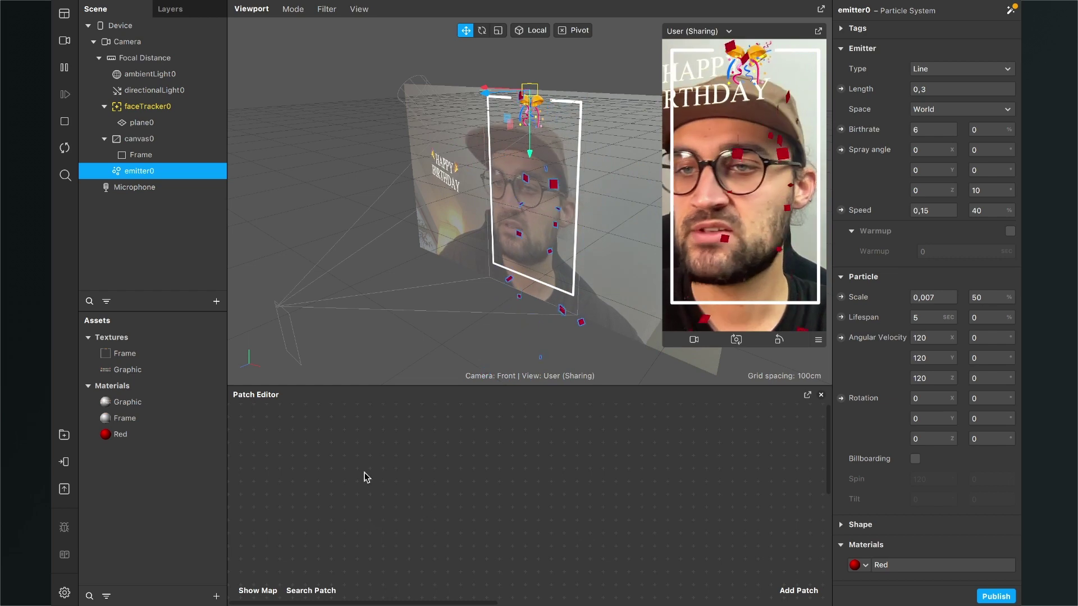
# Make the Red material double sided in its render options
pyautogui.doubleClick(127, 439)
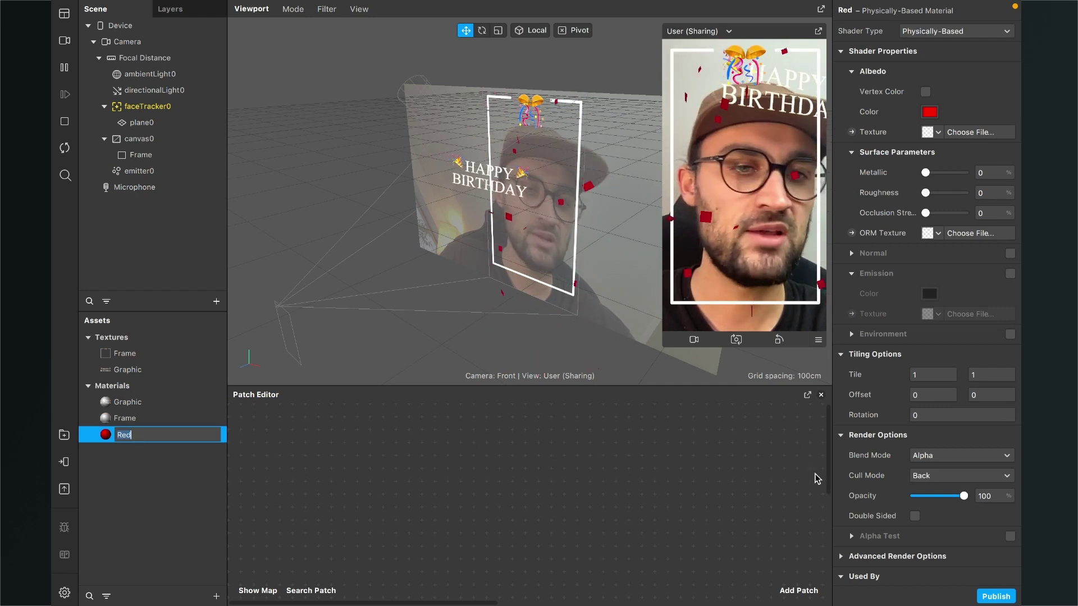
pyautogui.scroll(-1, 900, 465)
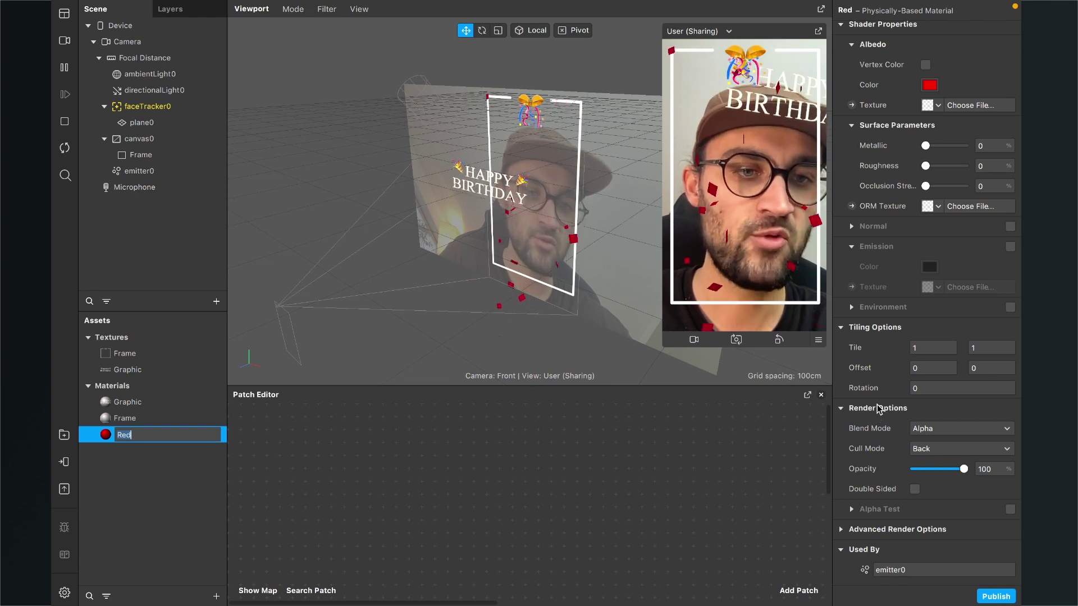
pyautogui.click(913, 491)
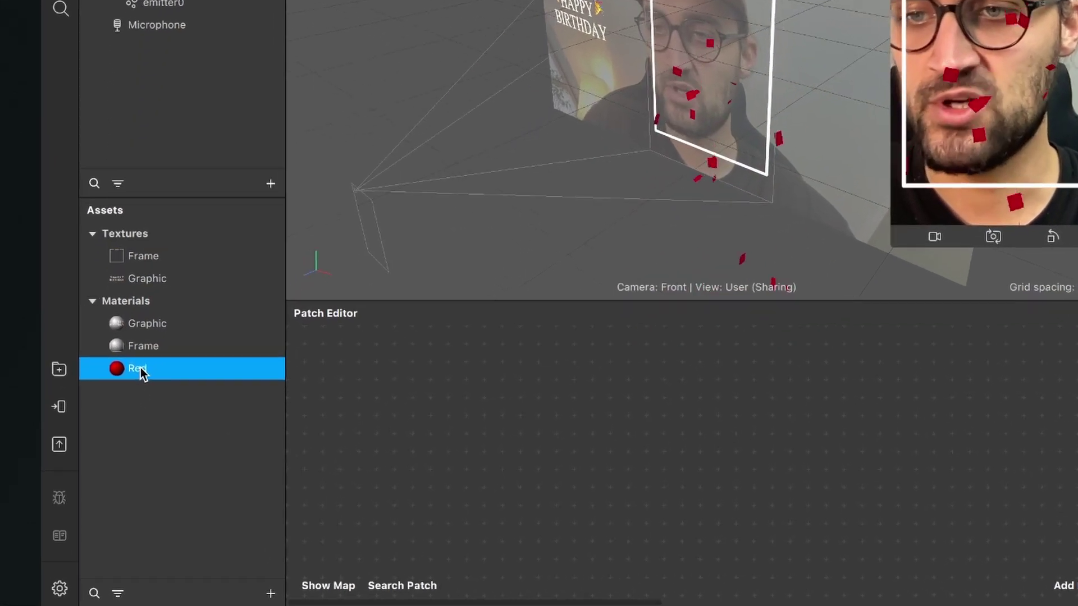
# Duplicate the Red material and rename the copy Green
pyautogui.click(141, 425)
pyautogui.rightClick(138, 367)
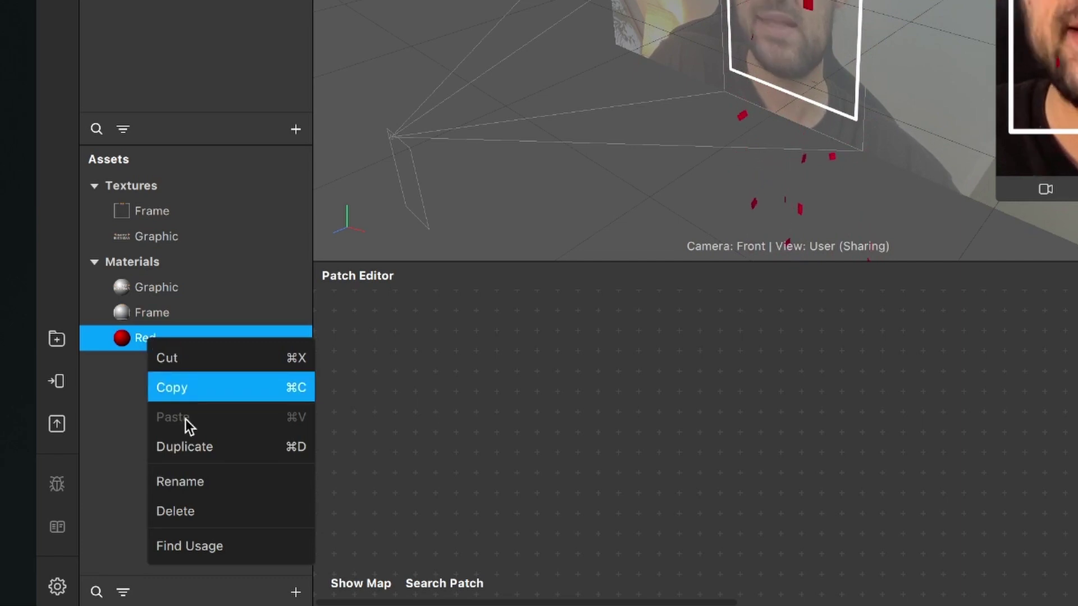
pyautogui.click(182, 446)
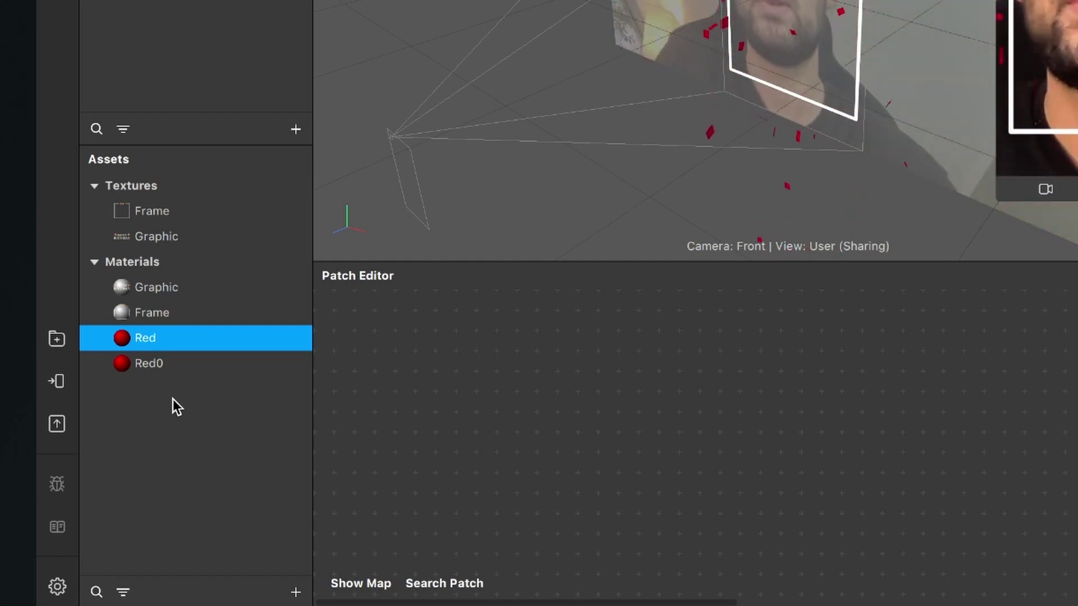
pyautogui.doubleClick(170, 369)
pyautogui.write('Gre')
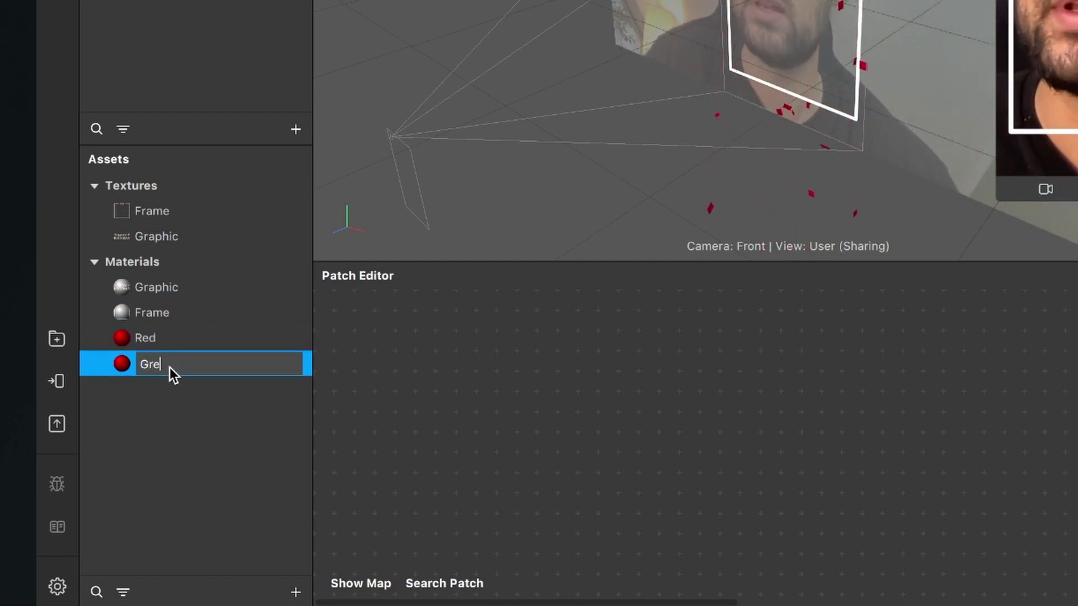
pyautogui.write('en')
pyautogui.press('Return')
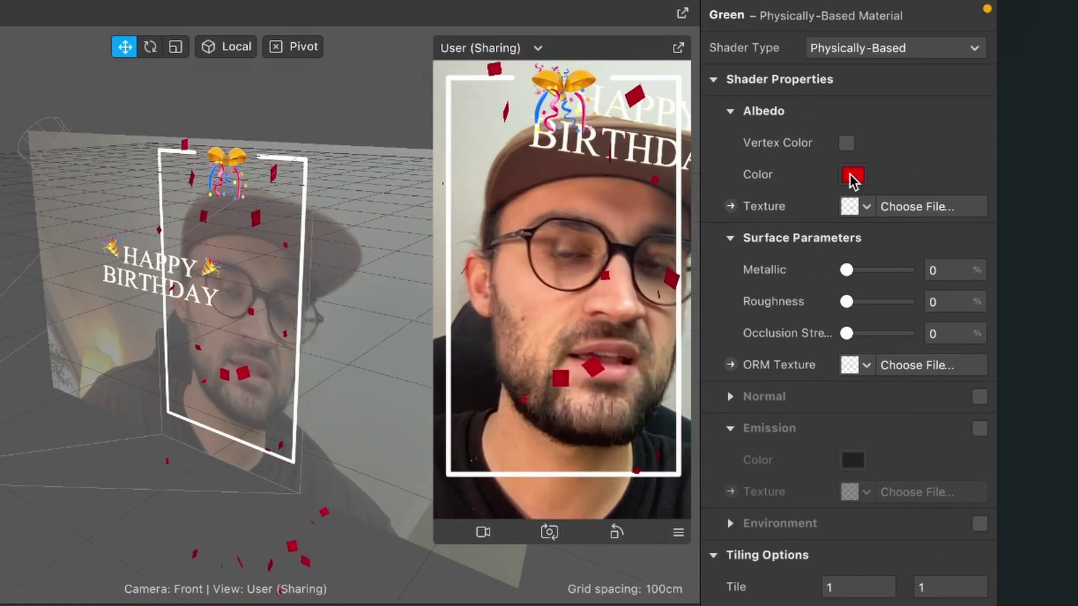
# Set the Green material's albedo color to bright green
pyautogui.click(850, 174)
pyautogui.click(264, 187)
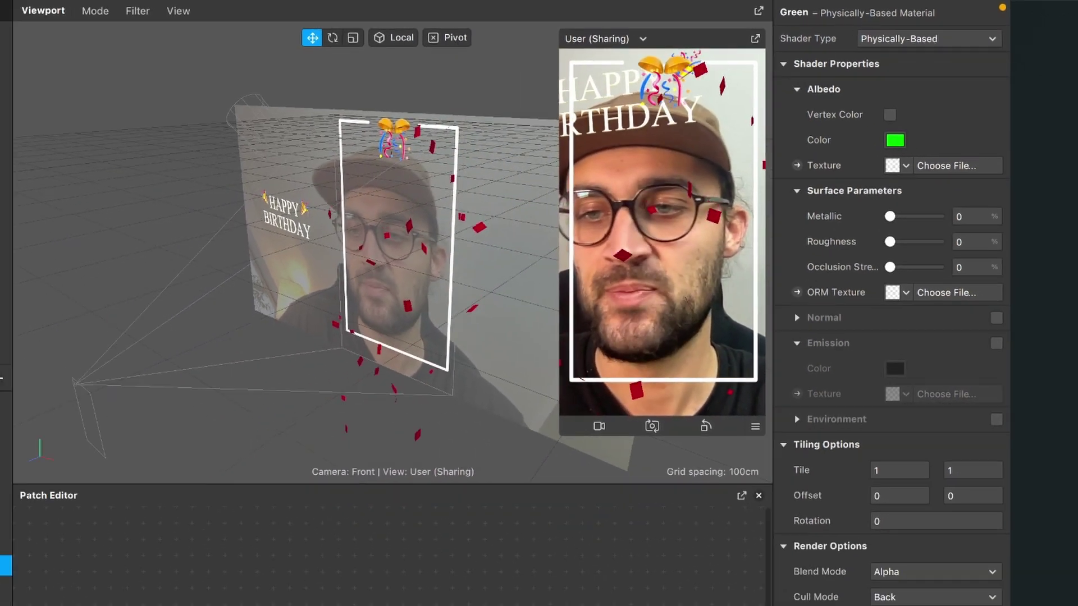
# Duplicate the Green material and rename the copy Blue
pyautogui.rightClick(125, 451)
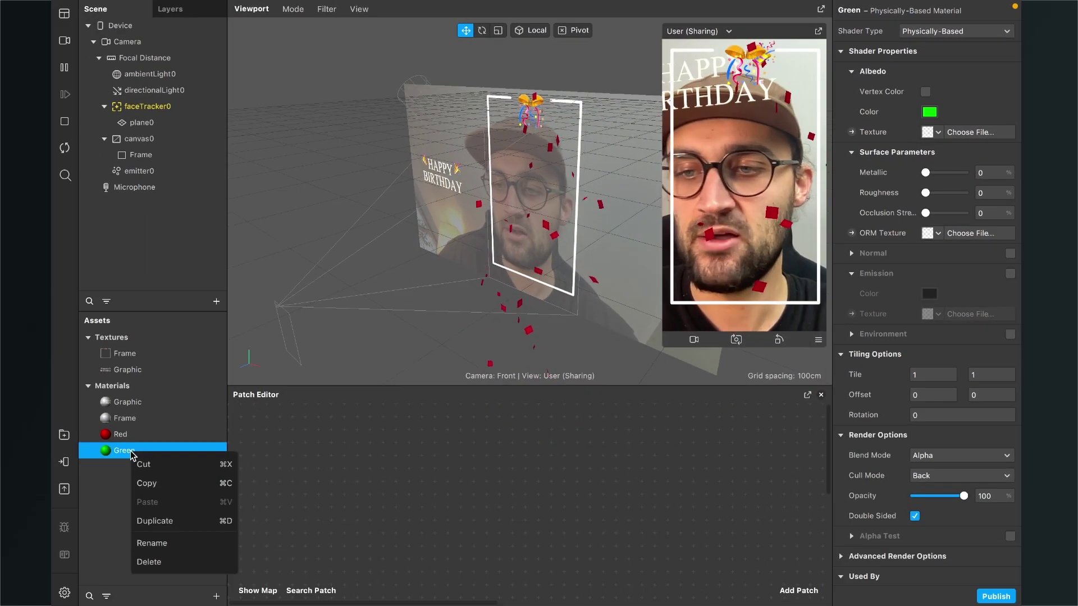
pyautogui.click(150, 521)
pyautogui.click(125, 473)
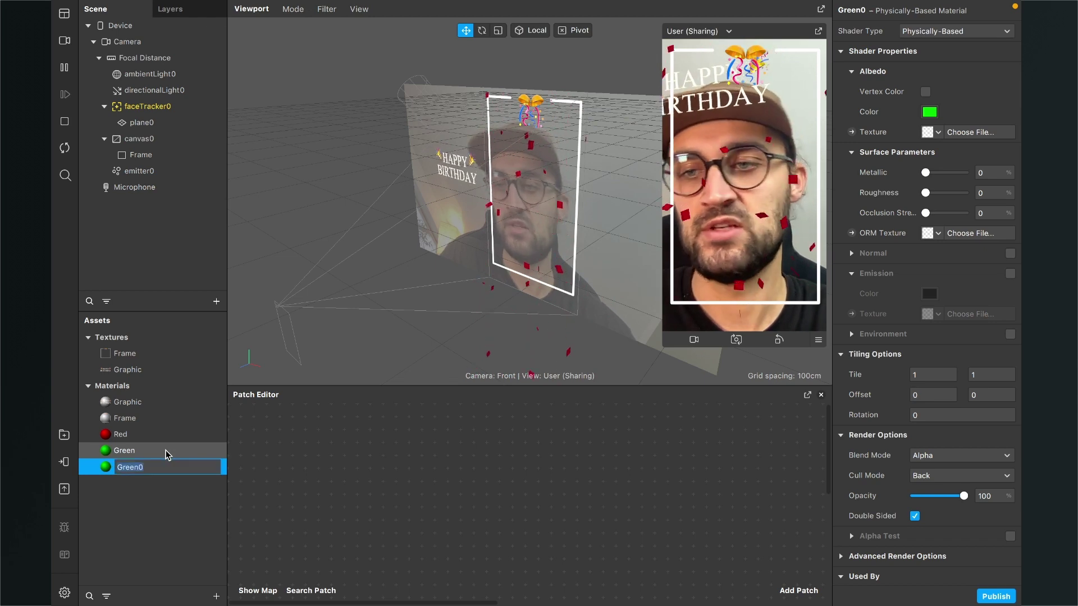
pyautogui.write('Blue')
pyautogui.press('Return')
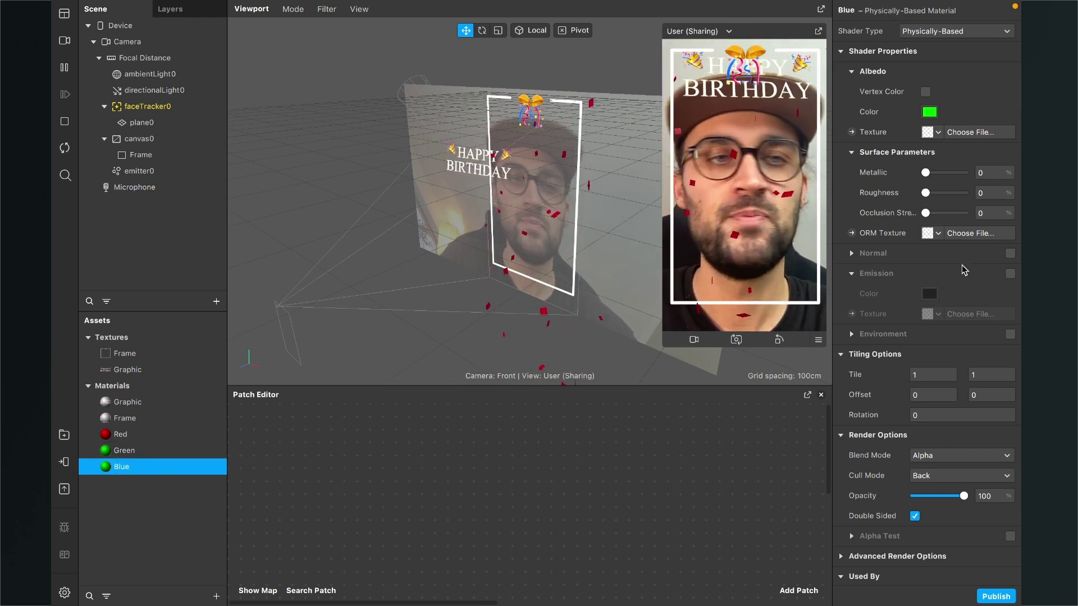
# Change the Blue material's albedo color to a medium blue
pyautogui.click(929, 112)
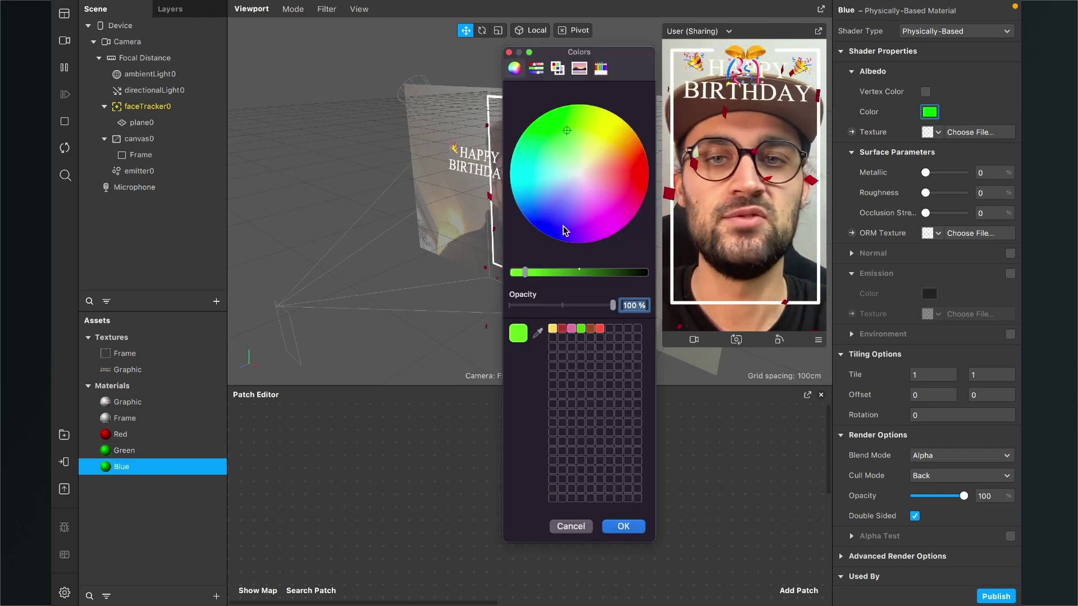
pyautogui.click(533, 195)
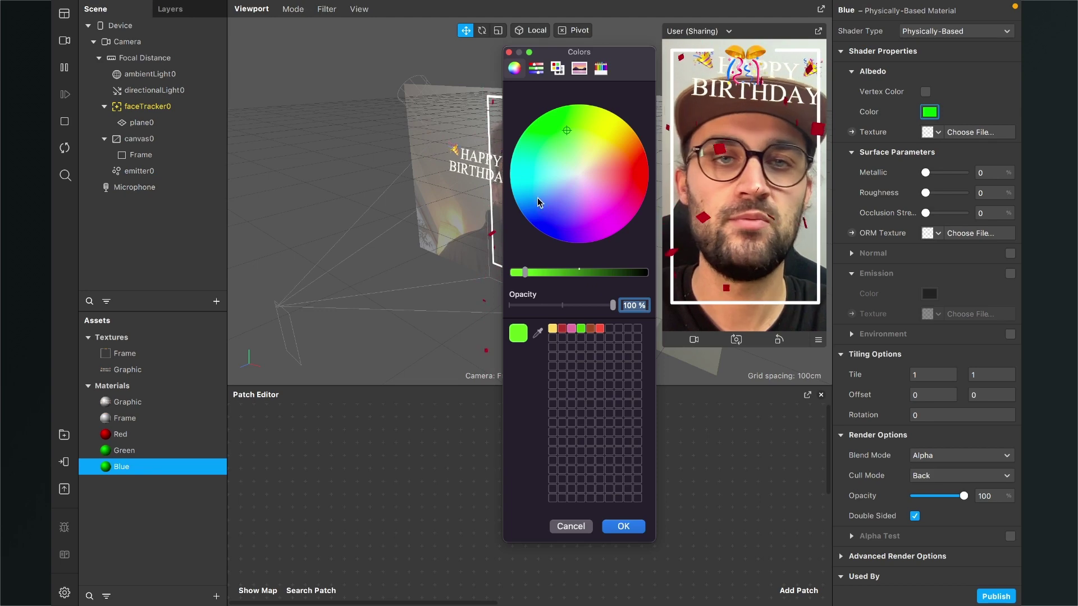
pyautogui.click(623, 527)
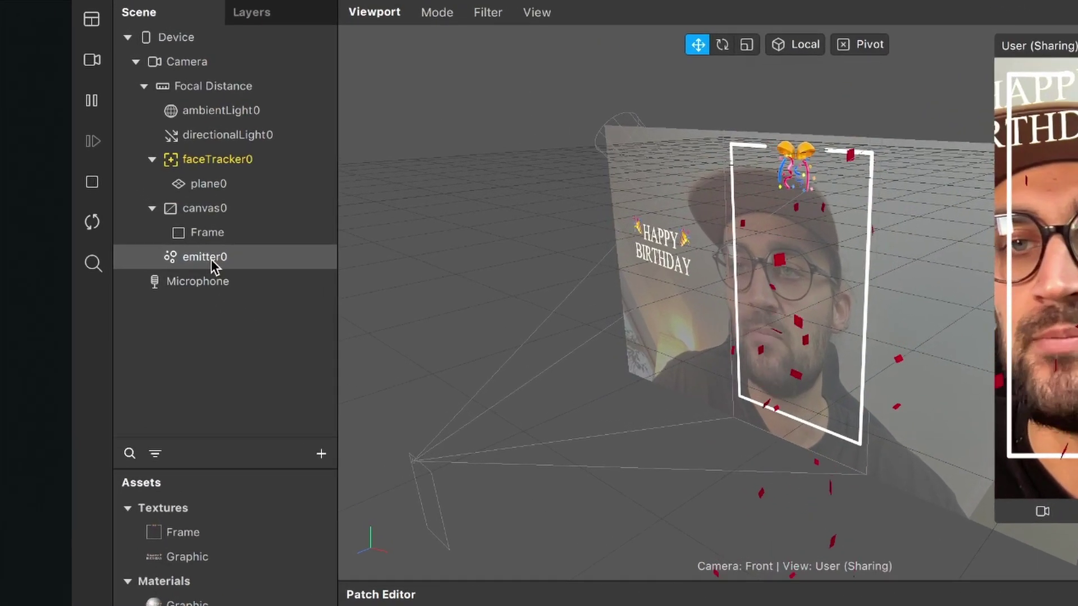
# Rename the particle emitter emitter0 in the scene as Red
pyautogui.click(144, 173)
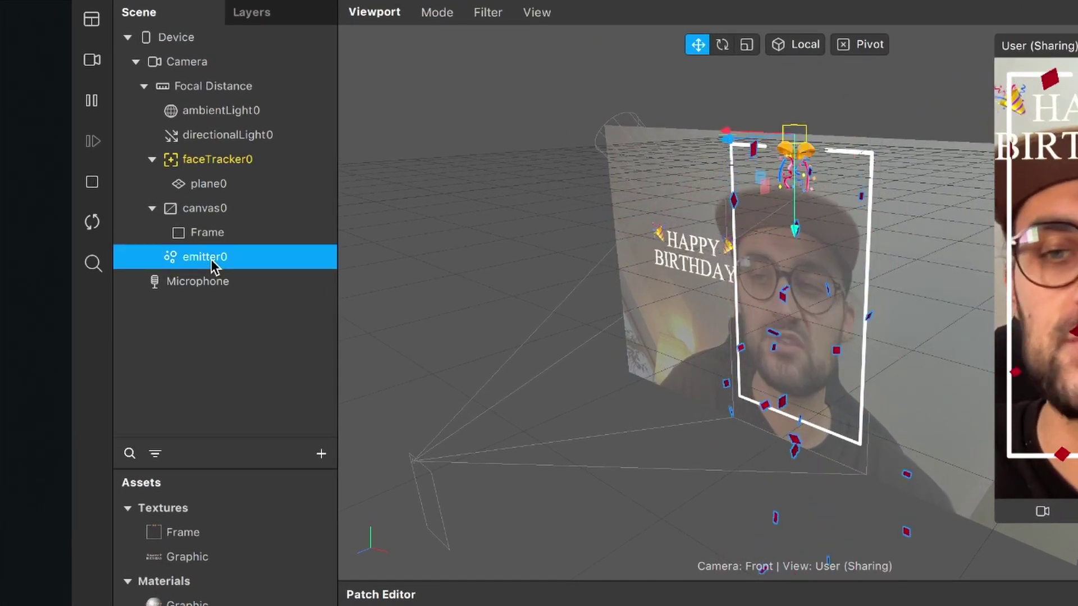
pyautogui.doubleClick(211, 259)
pyautogui.write('Red')
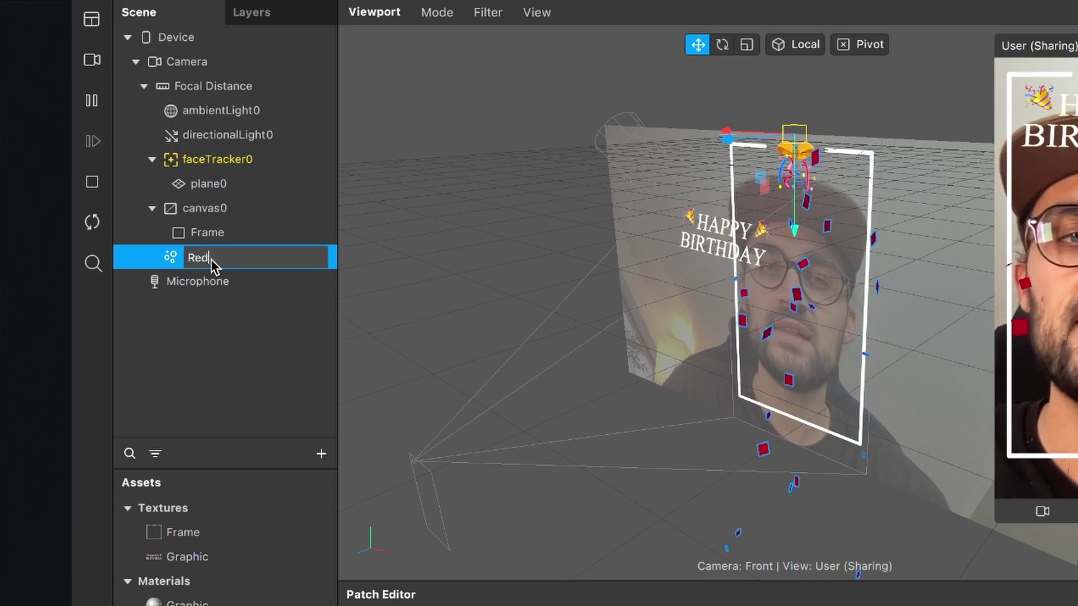
pyautogui.press('Return')
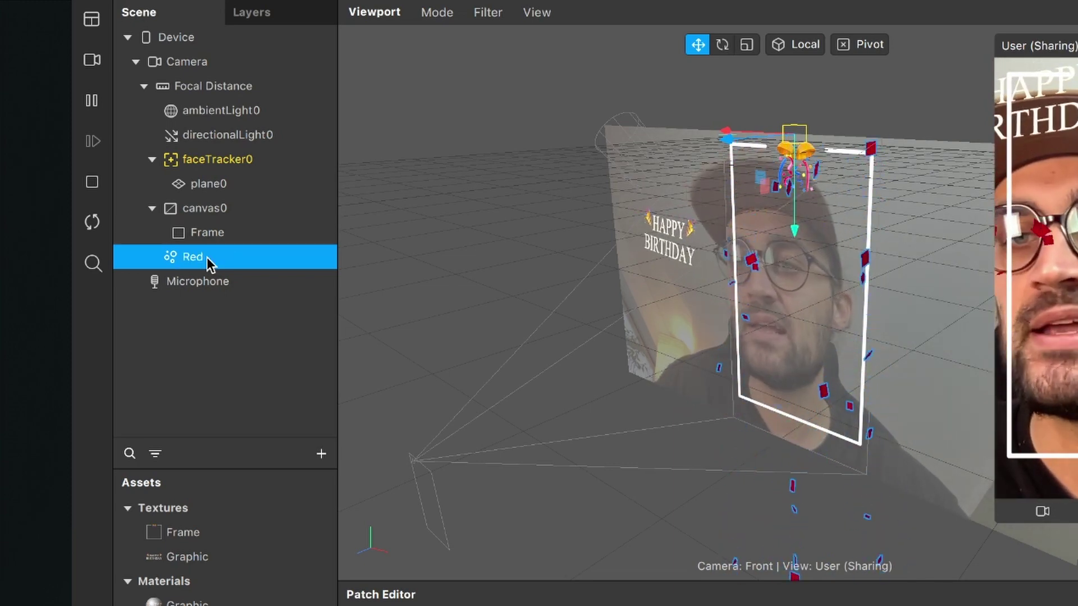
# Duplicate the Red particle emitter and rename the copy Green
pyautogui.rightClick(210, 262)
pyautogui.click(249, 453)
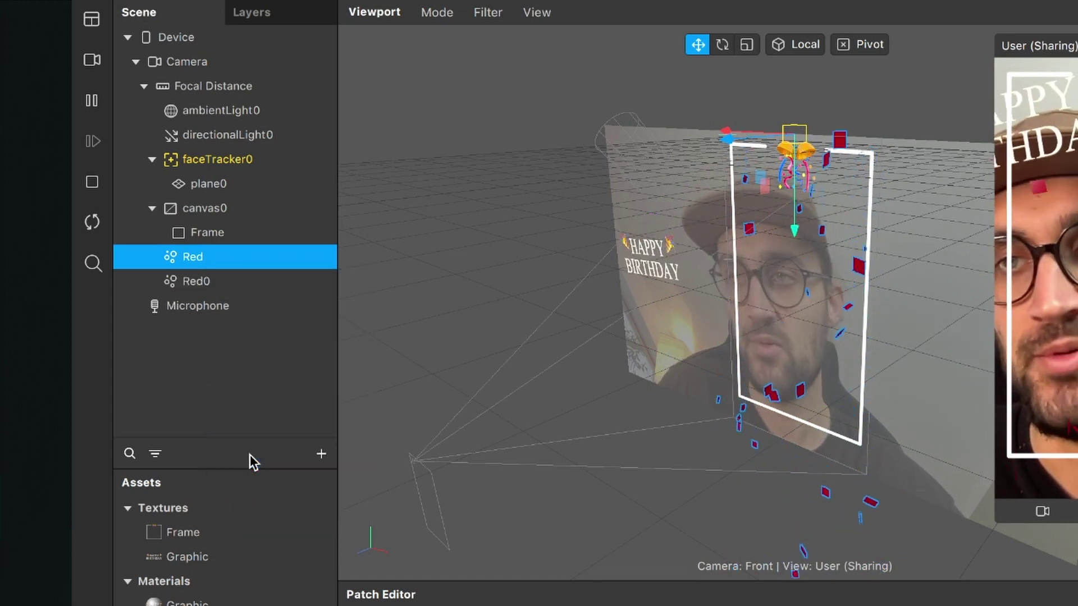
pyautogui.doubleClick(197, 282)
pyautogui.write('Gl')
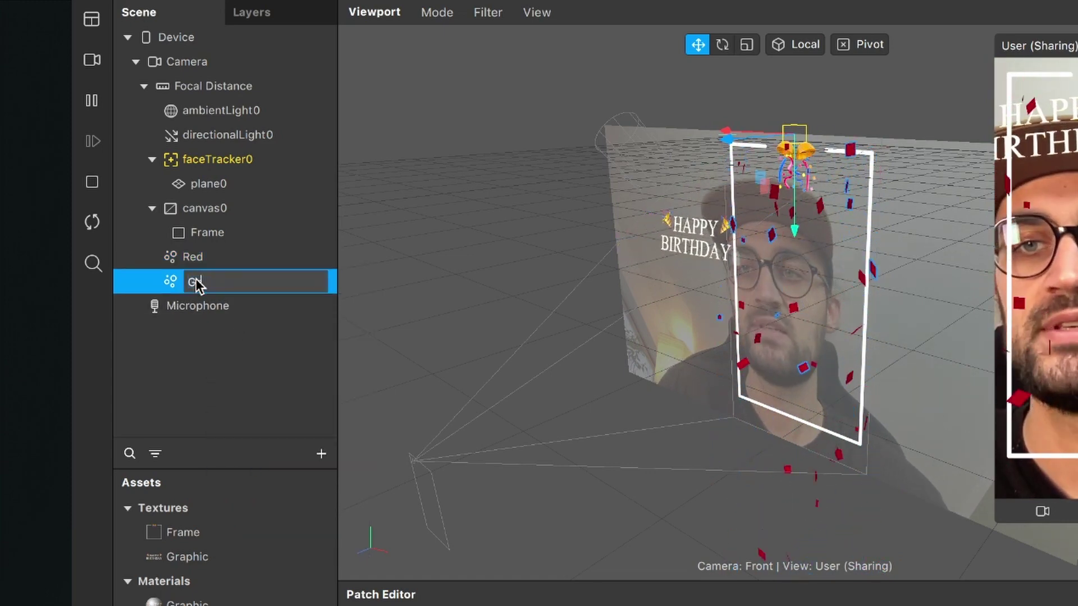
pyautogui.write('een')
pyautogui.press('Return')
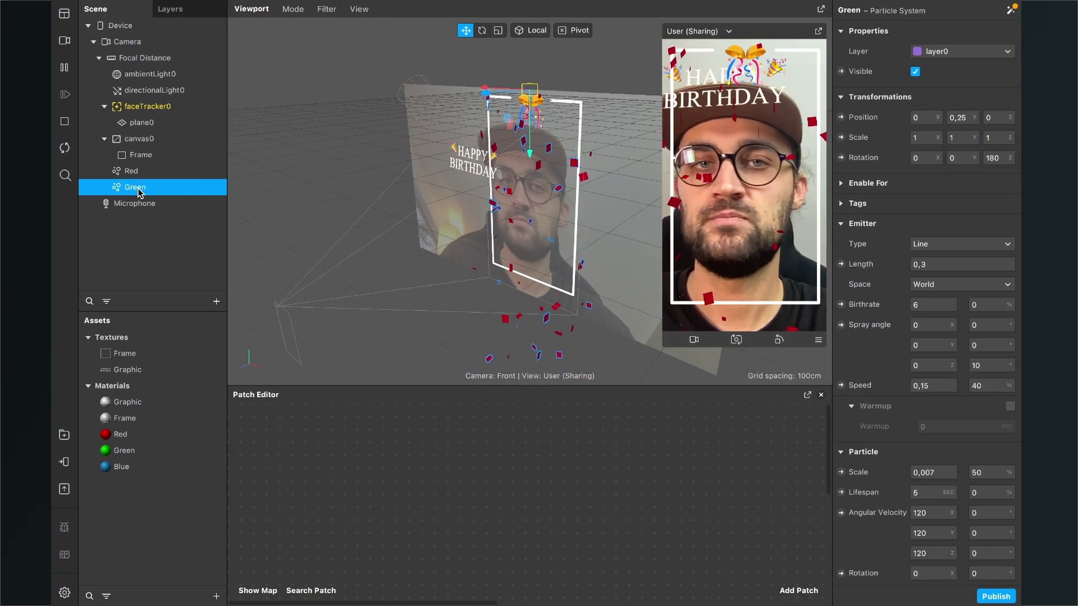
# Assign the Green material to the Green emitter's particles in place of Red
pyautogui.scroll(-5, 958, 435)
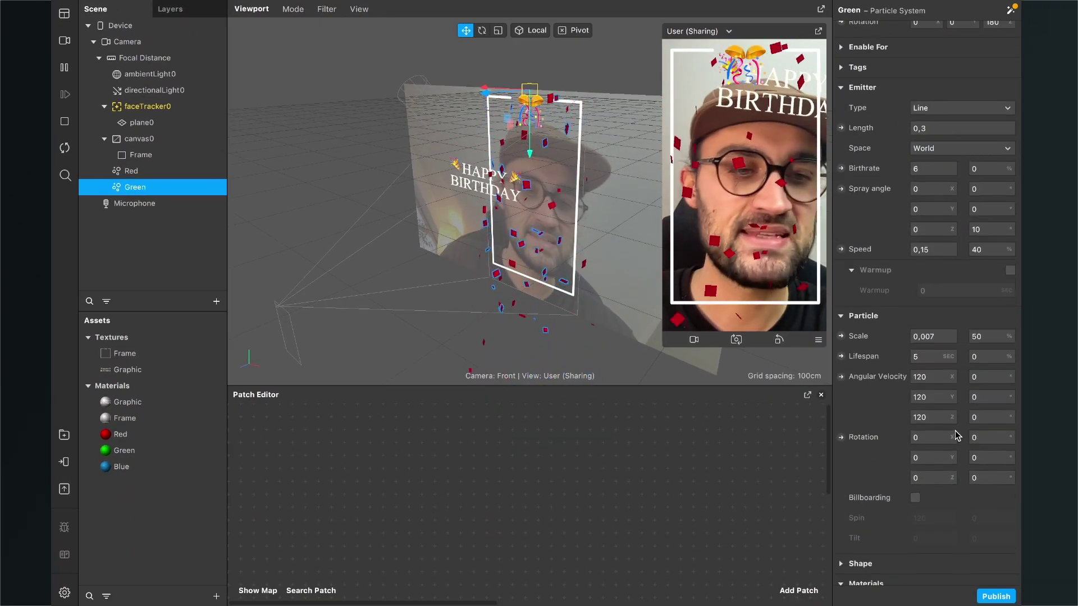
pyautogui.scroll(-1, 957, 436)
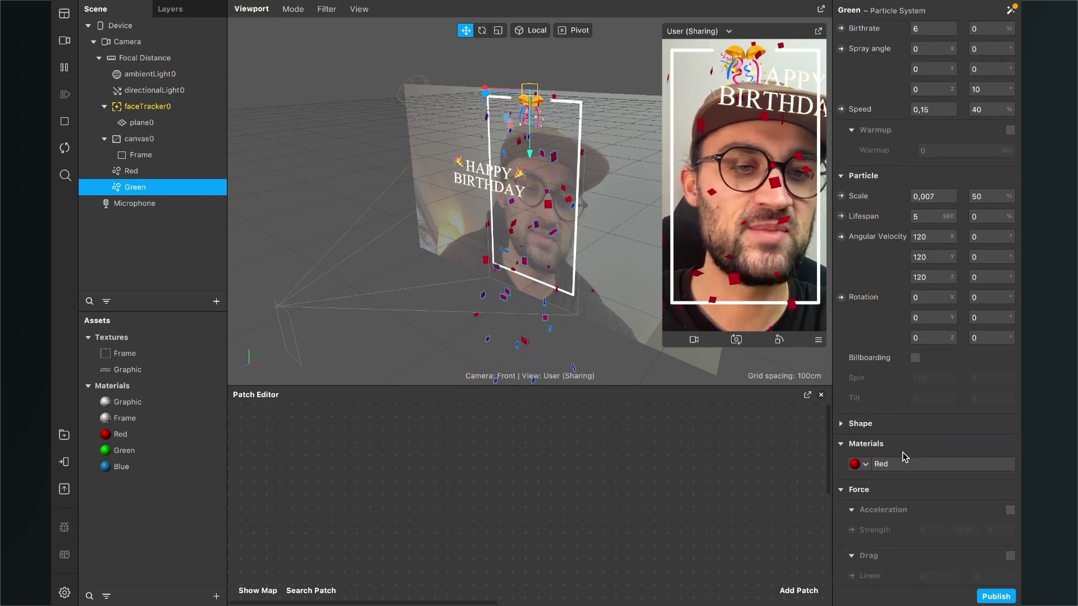
pyautogui.click(866, 464)
pyautogui.click(888, 534)
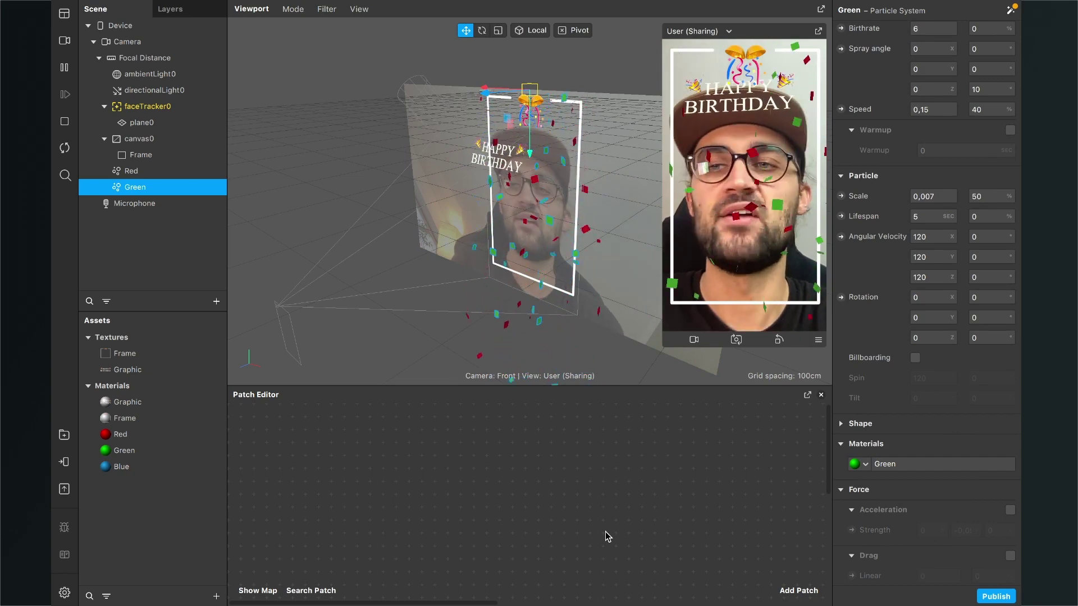
# Duplicate the Green particle emitter and rename the copy Blue
pyautogui.rightClick(135, 189)
pyautogui.click(164, 317)
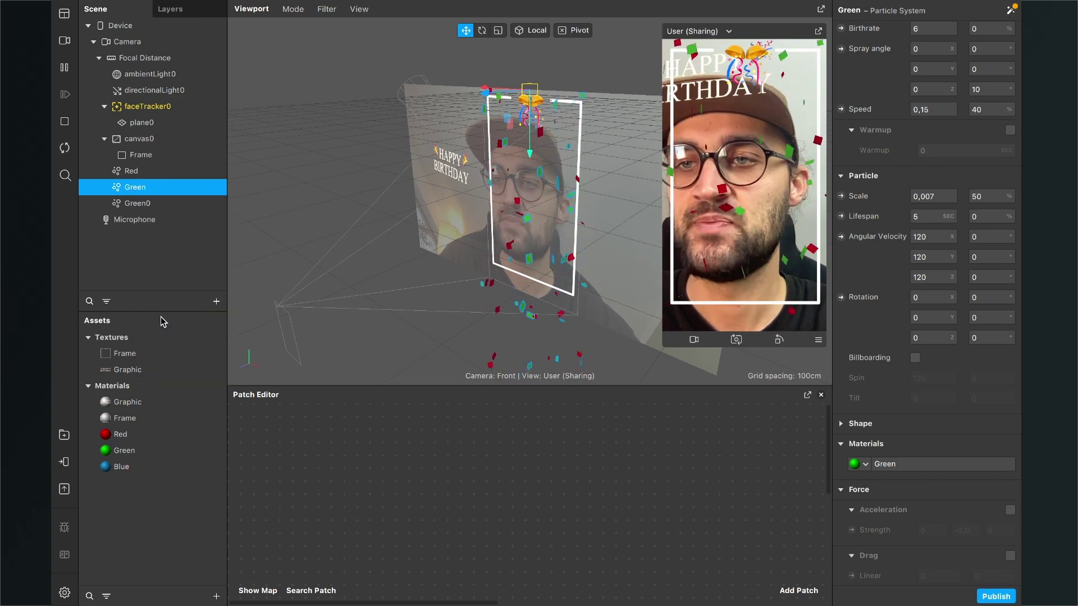
pyautogui.doubleClick(155, 204)
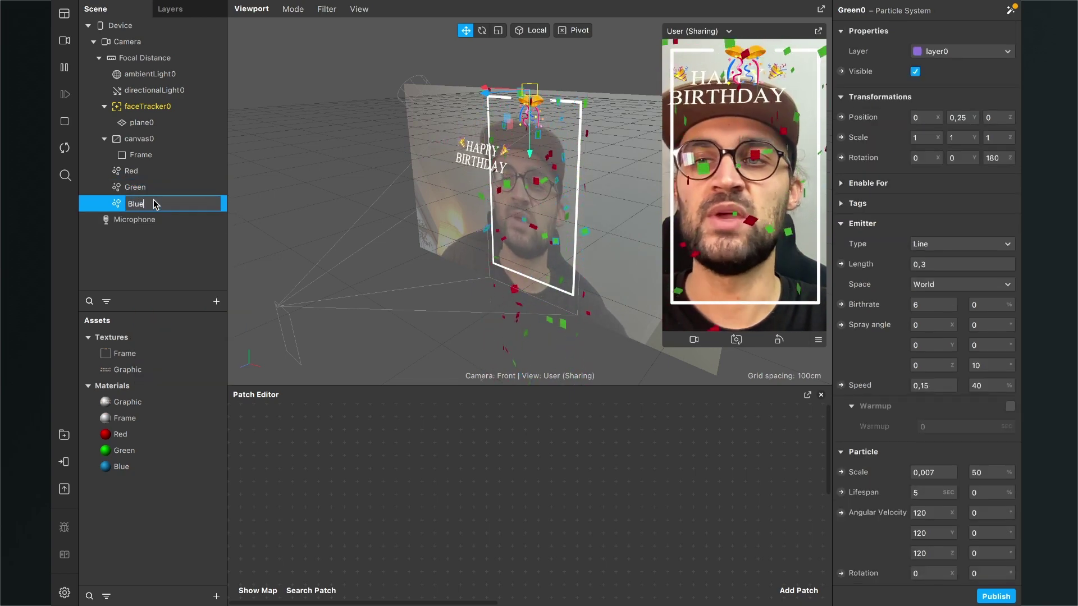
pyautogui.press('Return')
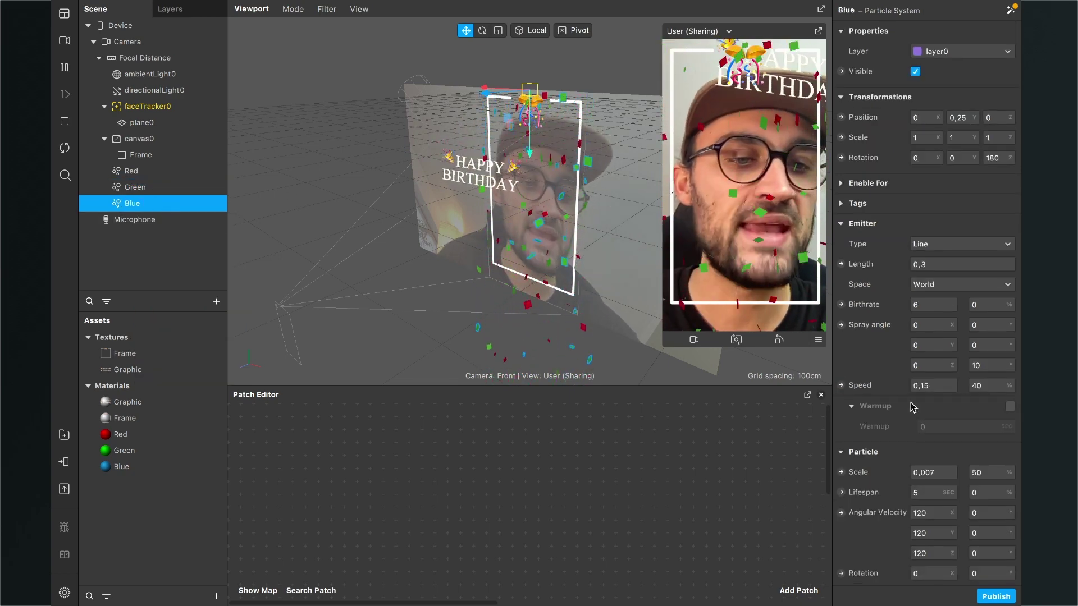
# Assign the Blue material to the Blue emitter's particles in place of Green
pyautogui.scroll(-8, 912, 407)
pyautogui.click(870, 446)
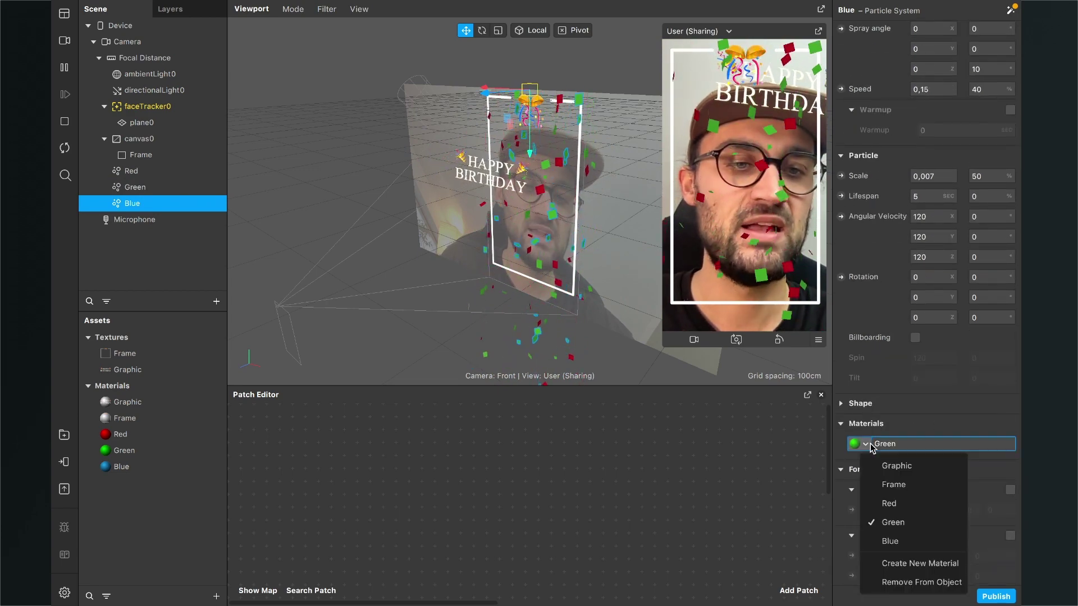
pyautogui.click(889, 542)
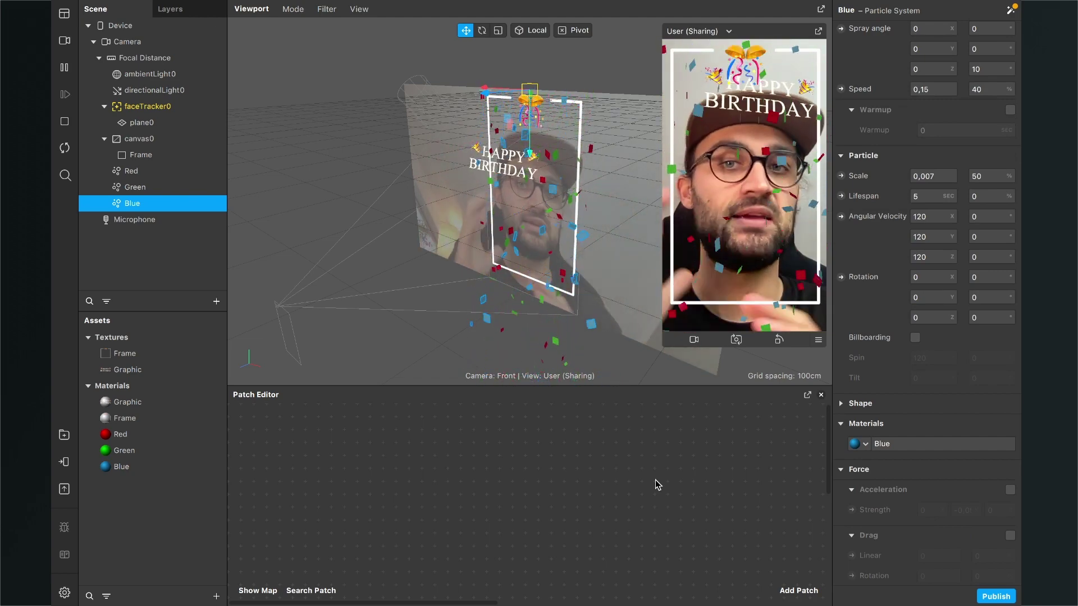
# Set the particle scale of the Red, Green and Blue emitters together to 0,006 with 30% variation
pyautogui.click(167, 175)
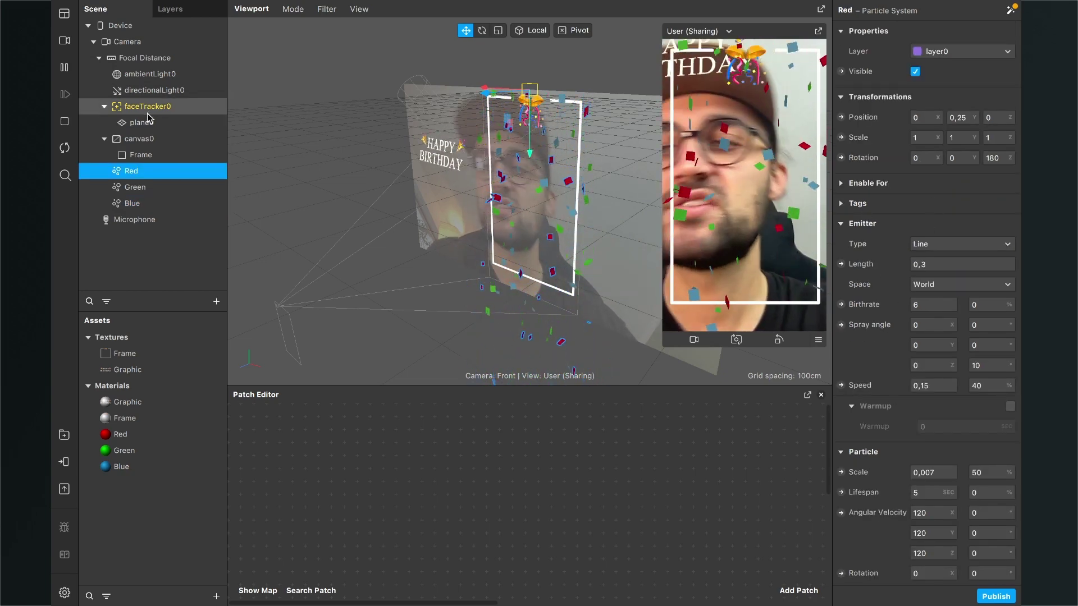
pyautogui.keyDown('shift'); pyautogui.click(151, 189); pyautogui.keyUp('shift')
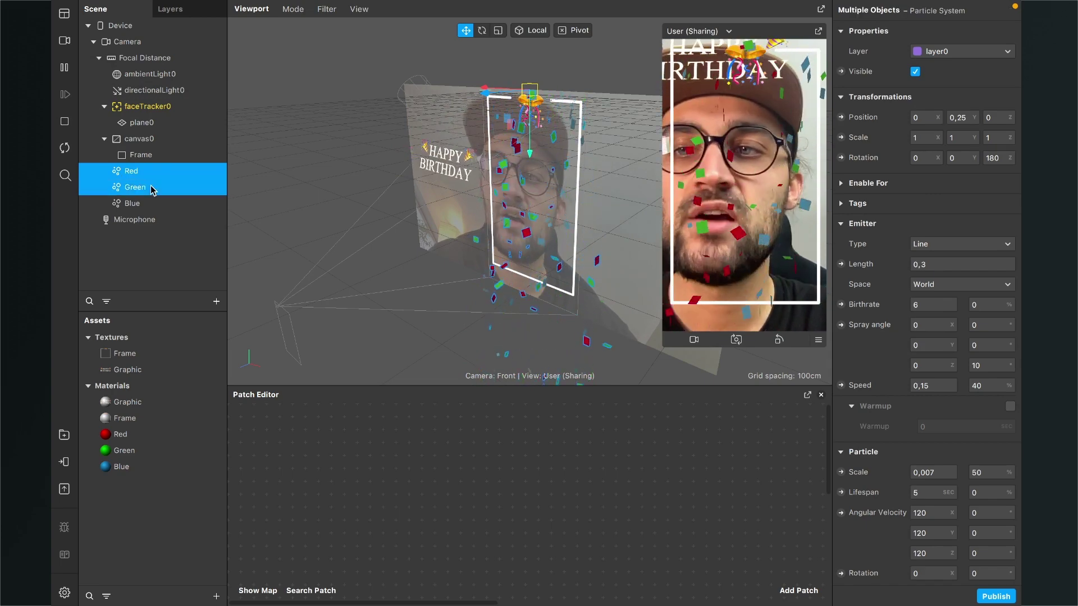
pyautogui.keyDown('shift'); pyautogui.click(144, 203); pyautogui.keyUp('shift')
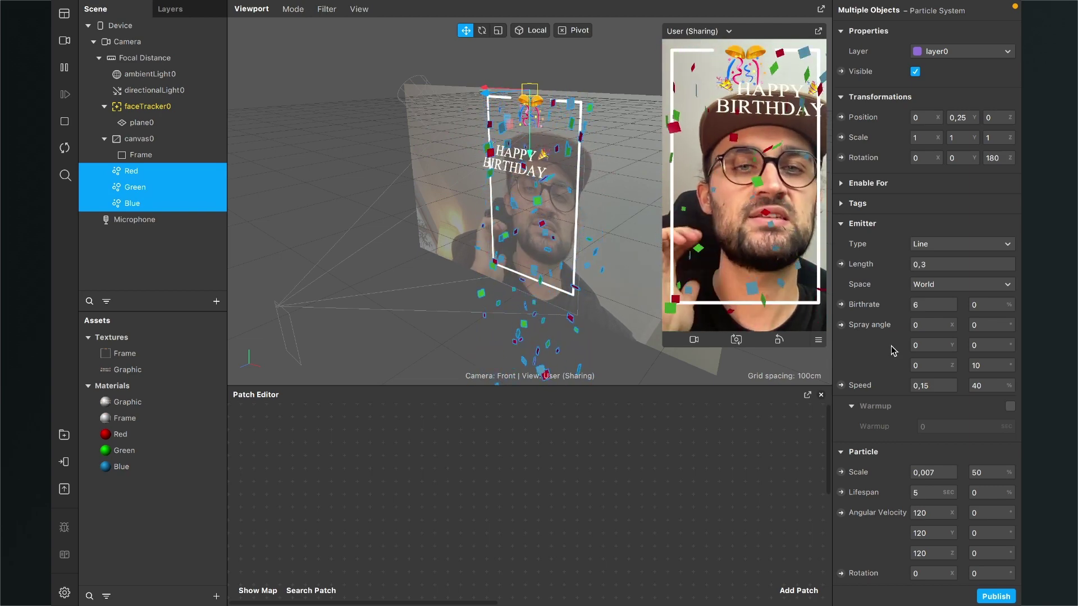
pyautogui.scroll(-2, 894, 351)
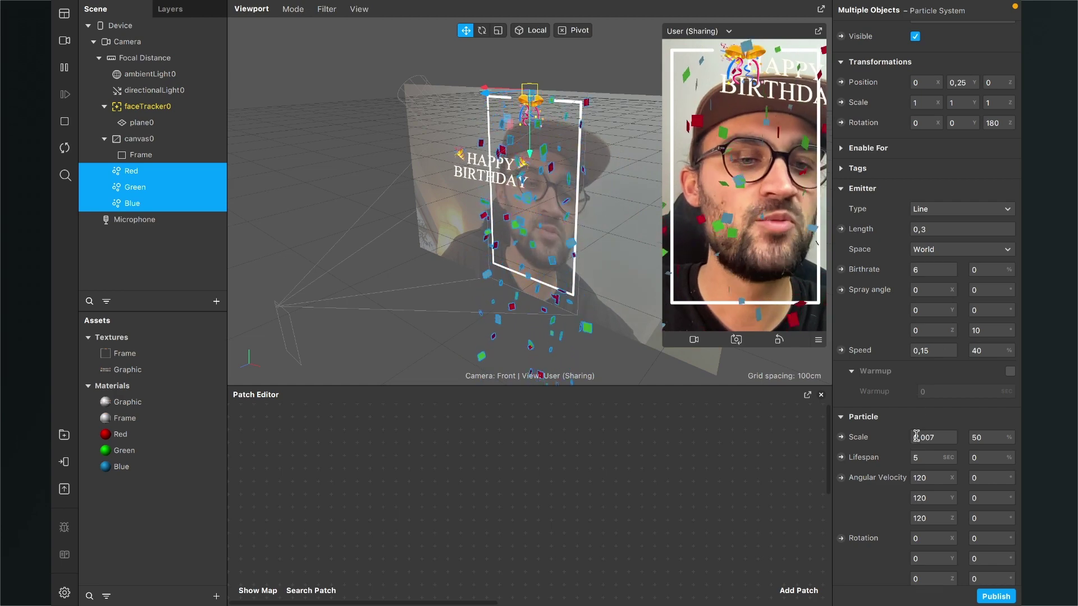
pyautogui.click(935, 443)
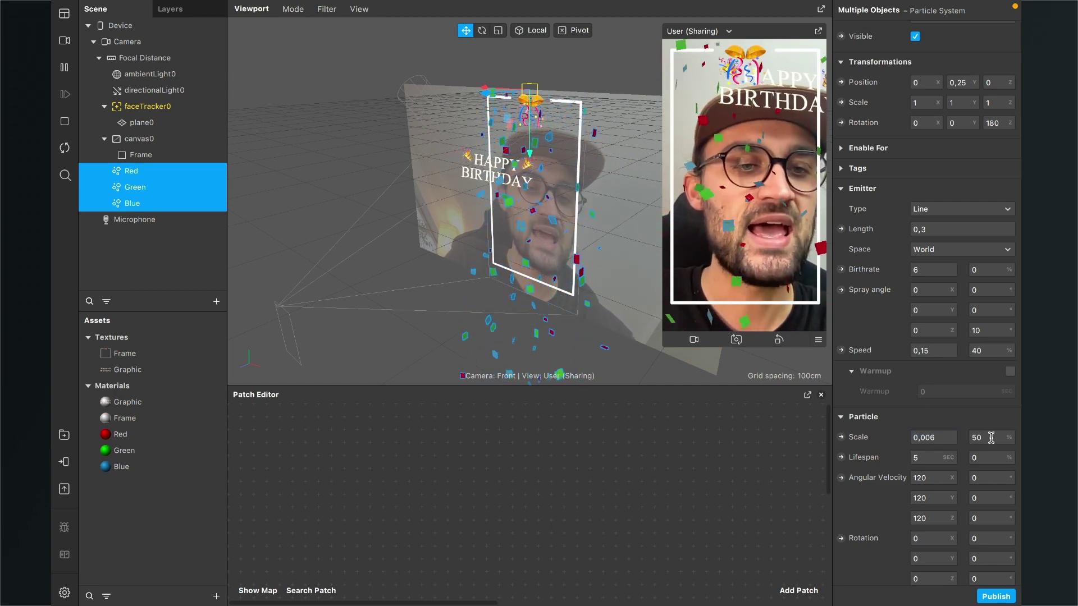
pyautogui.click(991, 438)
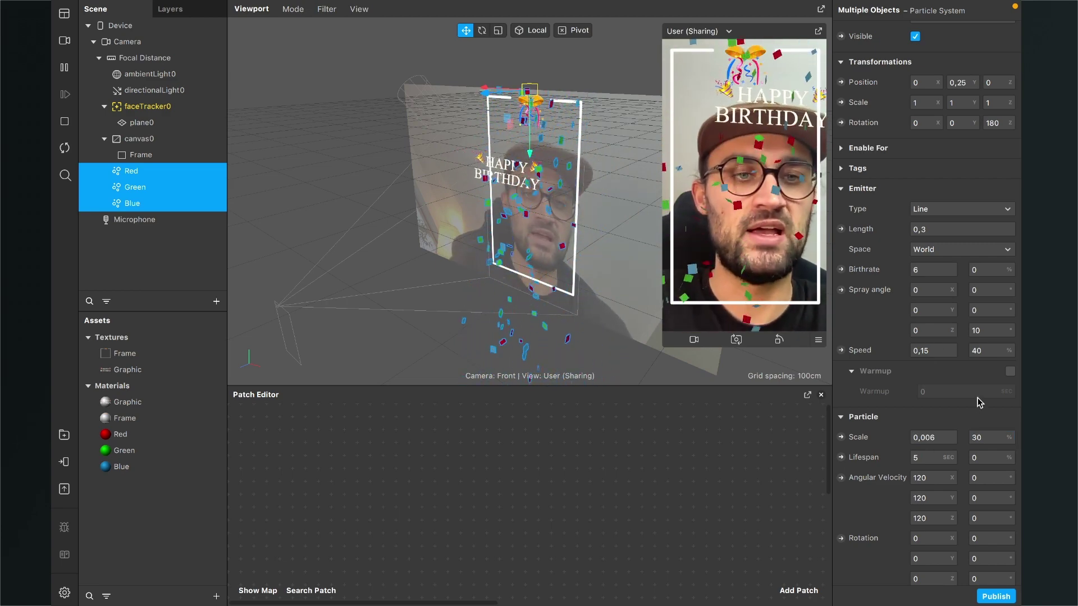
# Set the birthrate of all three emitters to 5 and create Birthrate patches for them
pyautogui.click(920, 272)
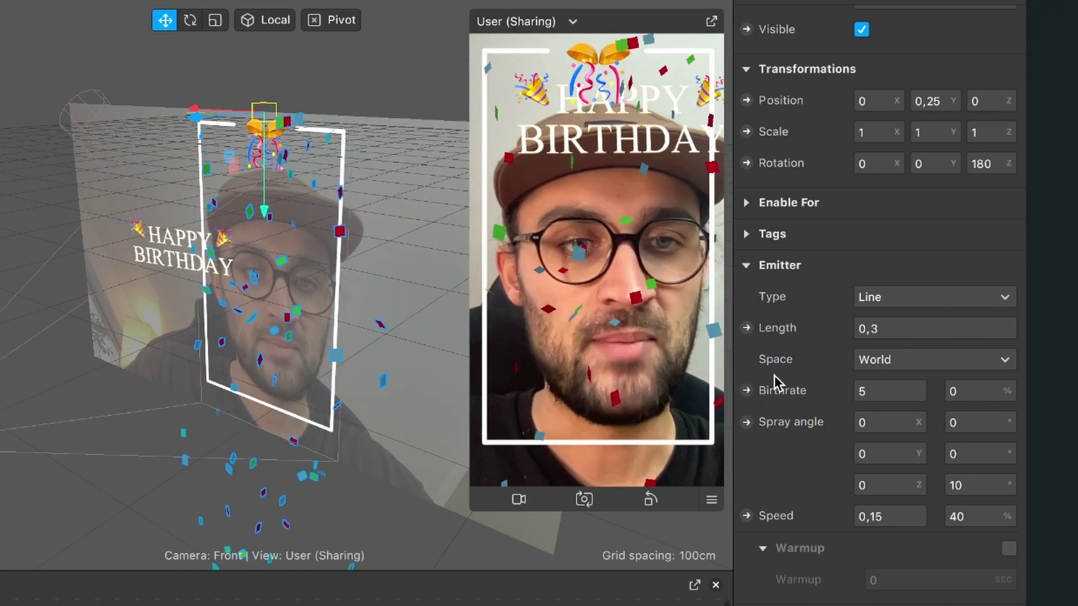
pyautogui.click(746, 390)
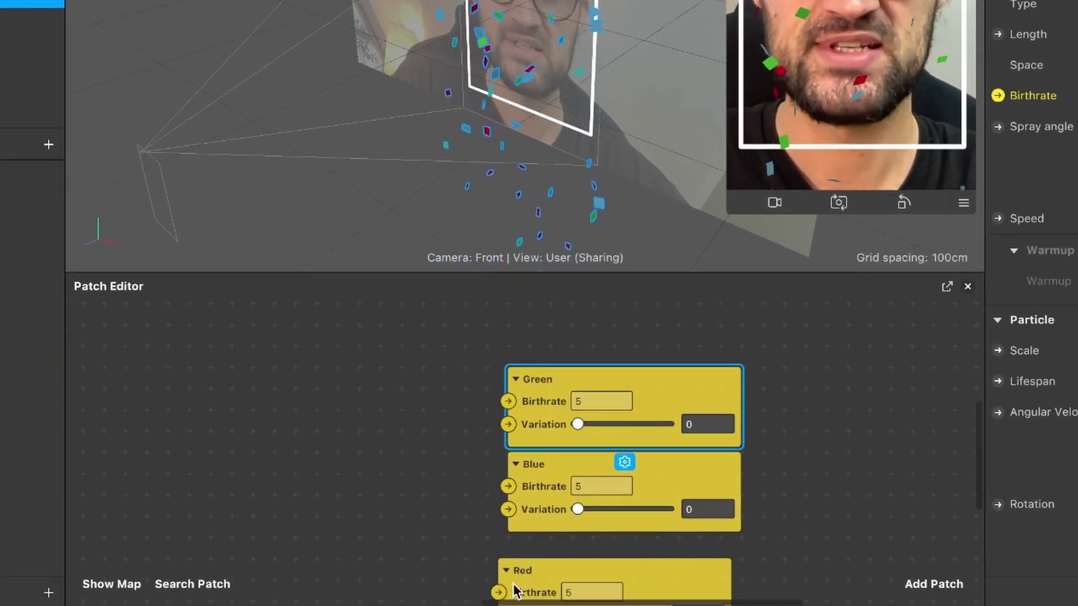
# Align the Red birthrate patch directly below the Blue one and enlarge the Patch Editor
pyautogui.moveTo(518, 572); pyautogui.dragTo(528, 551)
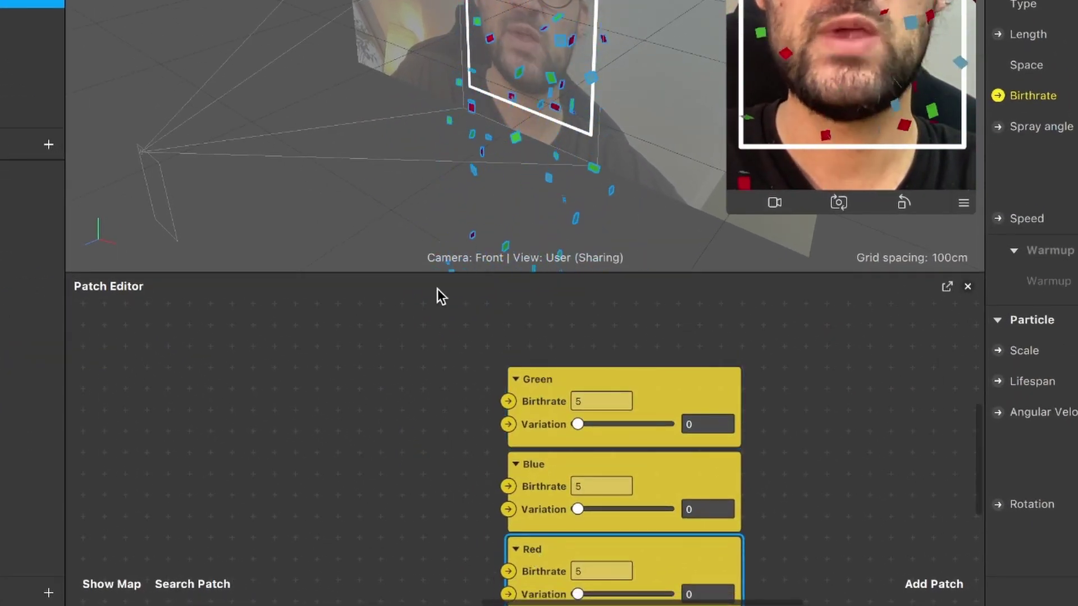
pyautogui.moveTo(448, 272); pyautogui.dragTo(467, 170)
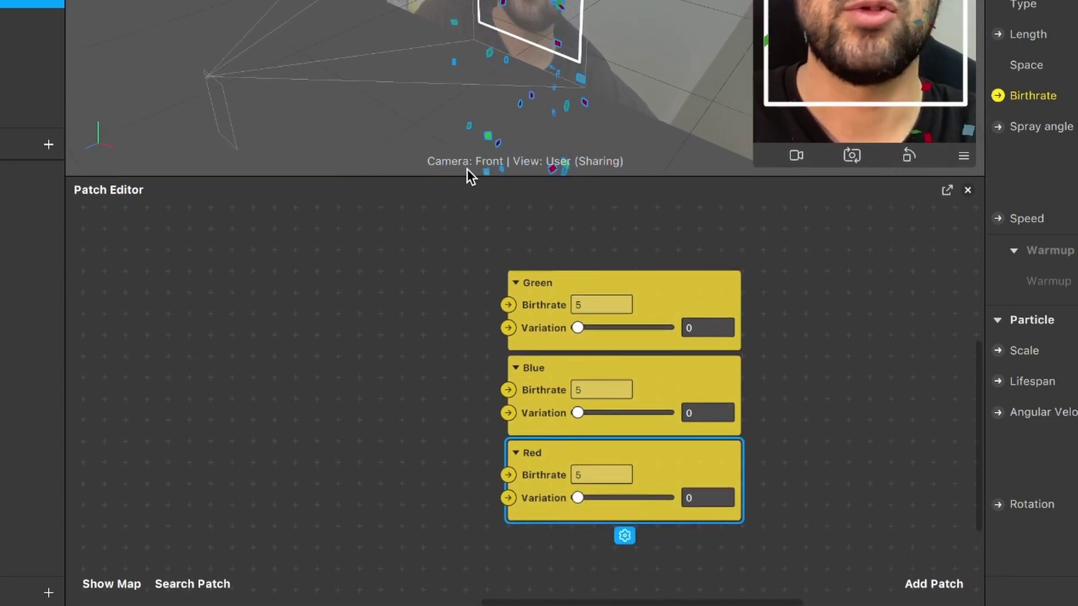
pyautogui.hscroll(-2, 382, 272)
pyautogui.scroll(-3, 382, 272)
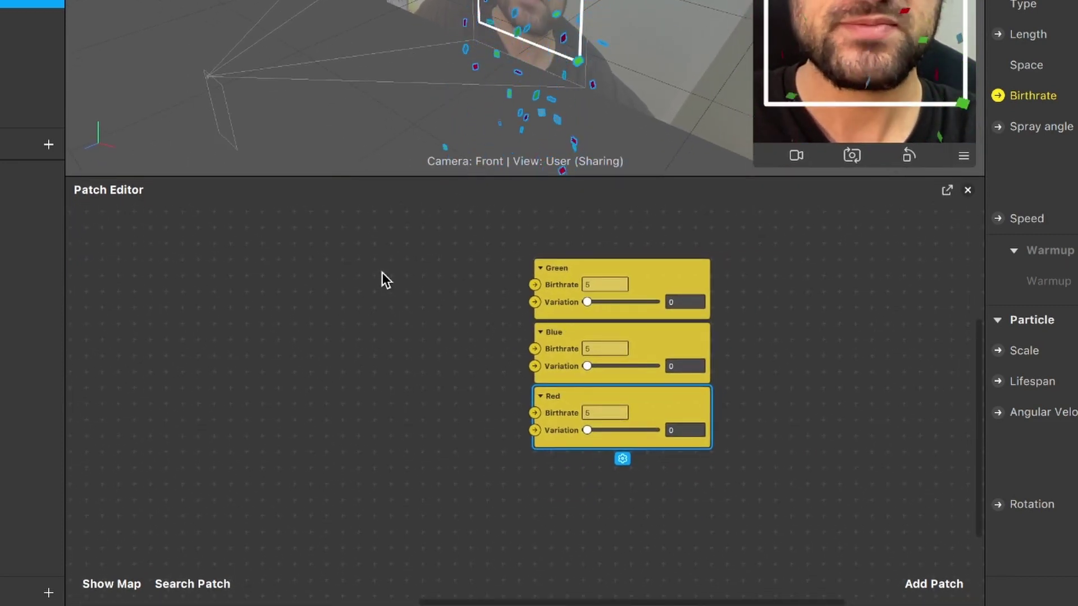
pyautogui.hscroll(-1, 382, 272)
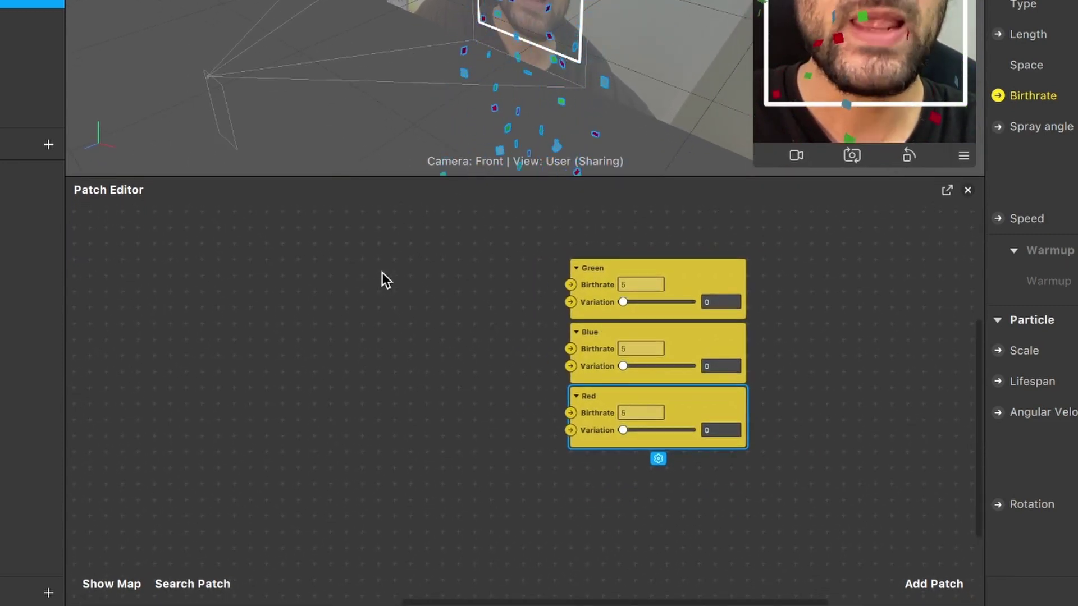
# Add a Screen Tap patch and place it well ahead of the three emitter birthrate patches
pyautogui.click(934, 582)
pyautogui.write('s c')
pyautogui.press('BackSpace')
pyautogui.press('BackSpace')
pyautogui.write('cr')
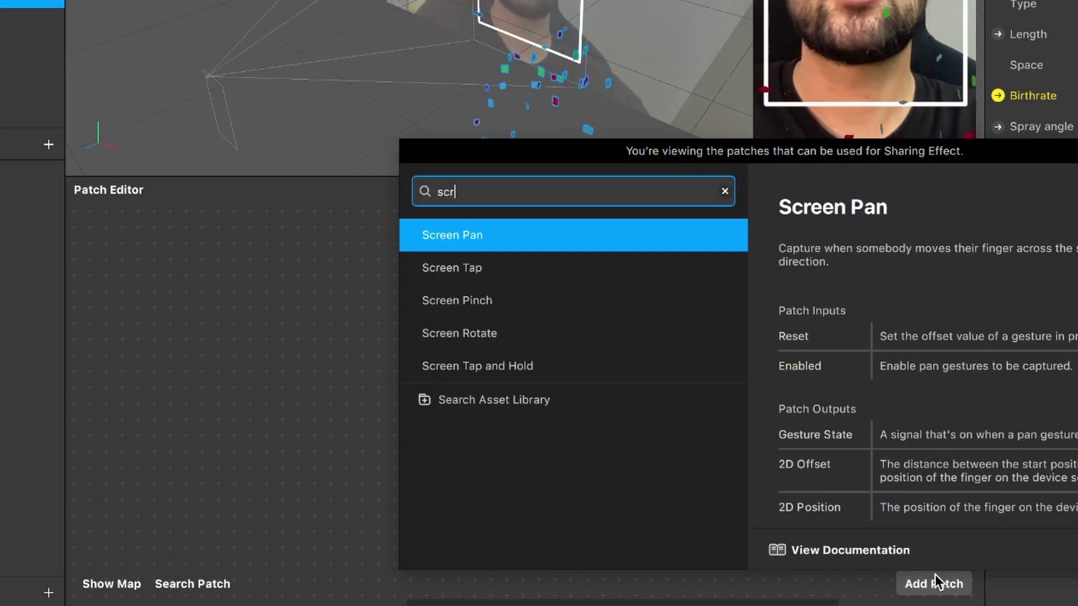
pyautogui.press('Down')
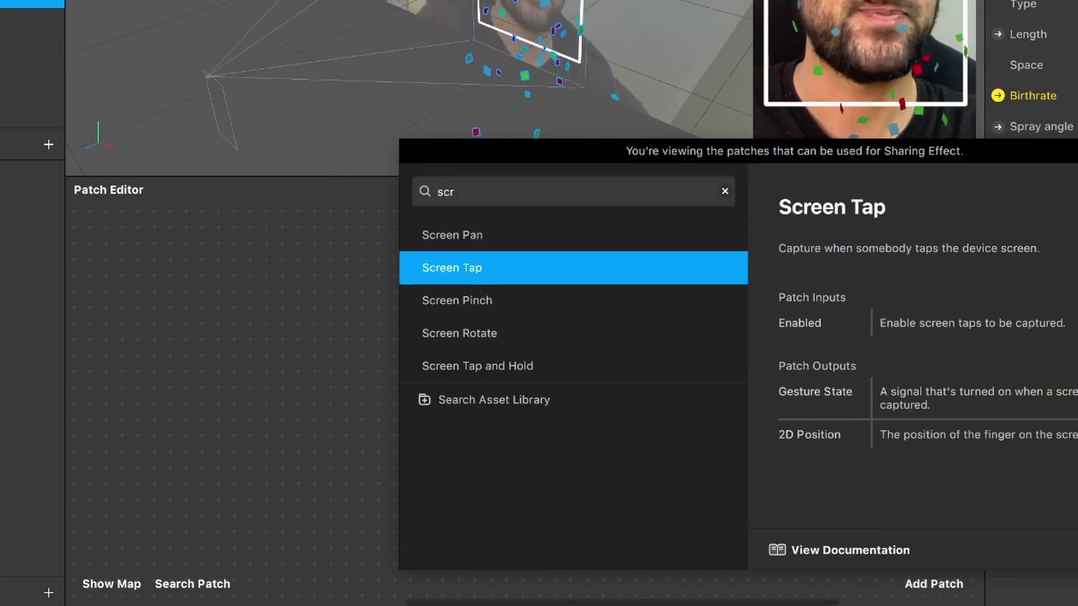
pyautogui.press('Return')
pyautogui.moveTo(551, 477); pyautogui.dragTo(151, 332)
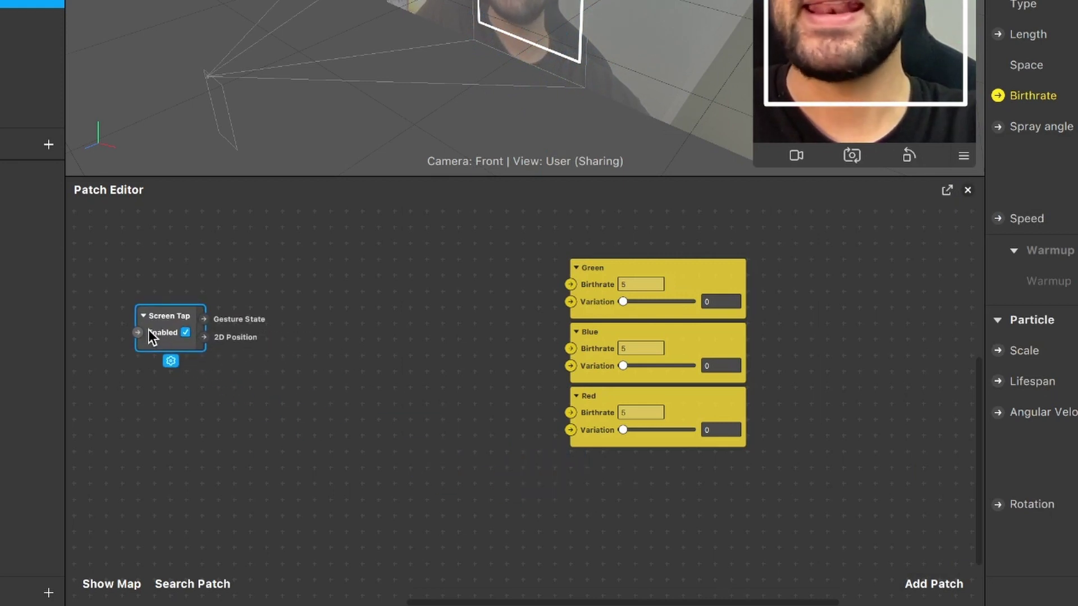
# Add a Switch patch and place it just after the Screen Tap patch
pyautogui.click(917, 581)
pyautogui.write('swi')
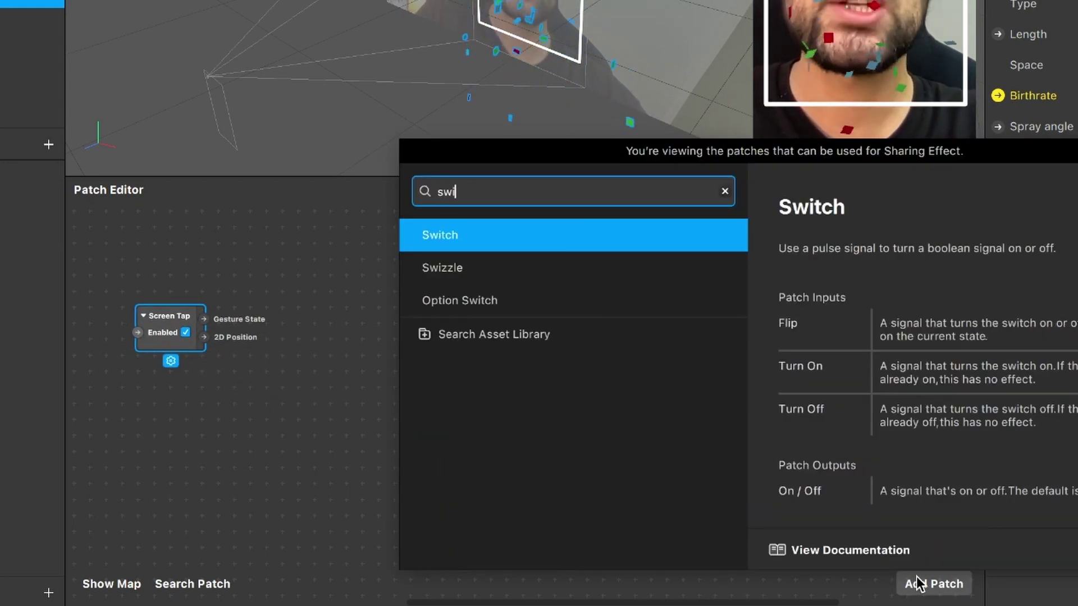
pyautogui.press('Return')
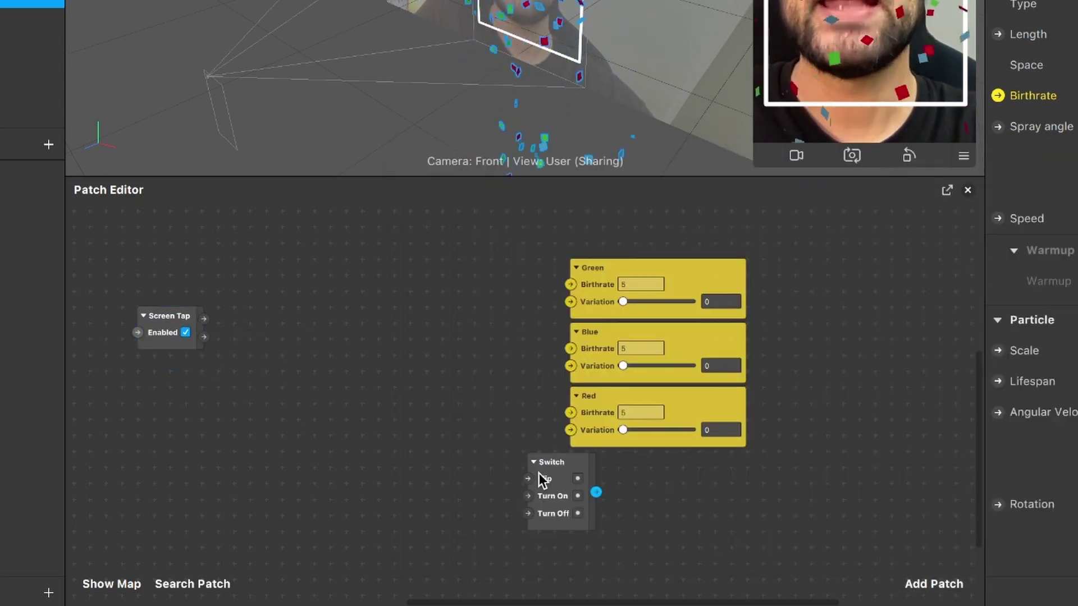
pyautogui.moveTo(542, 477); pyautogui.dragTo(285, 352)
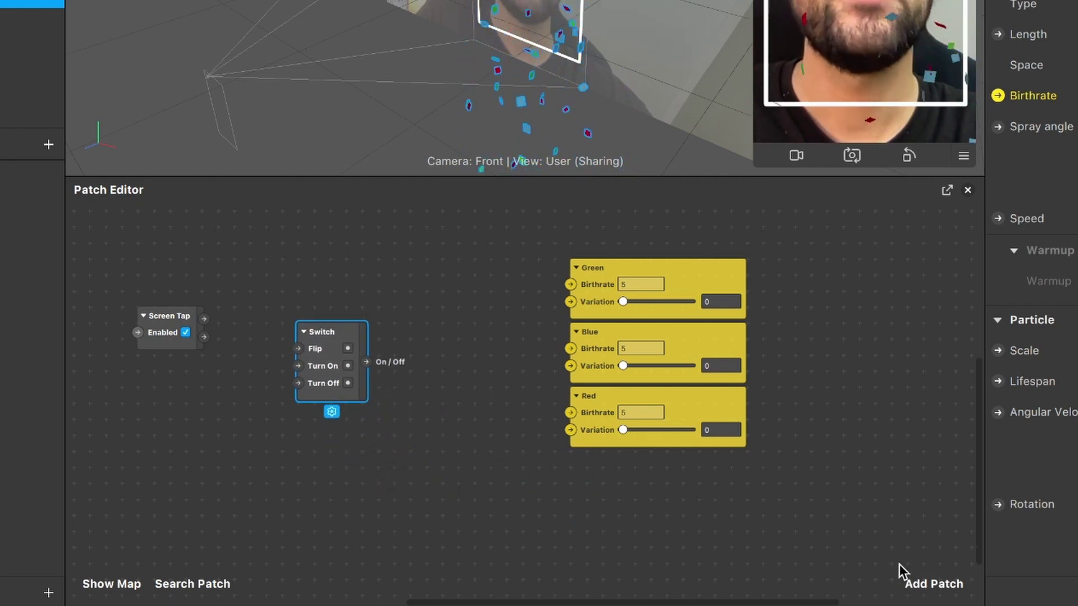
# Add an If Then Else patch and place it between the Switch and the emitter birthrate patches
pyautogui.click(915, 584)
pyautogui.write('if')
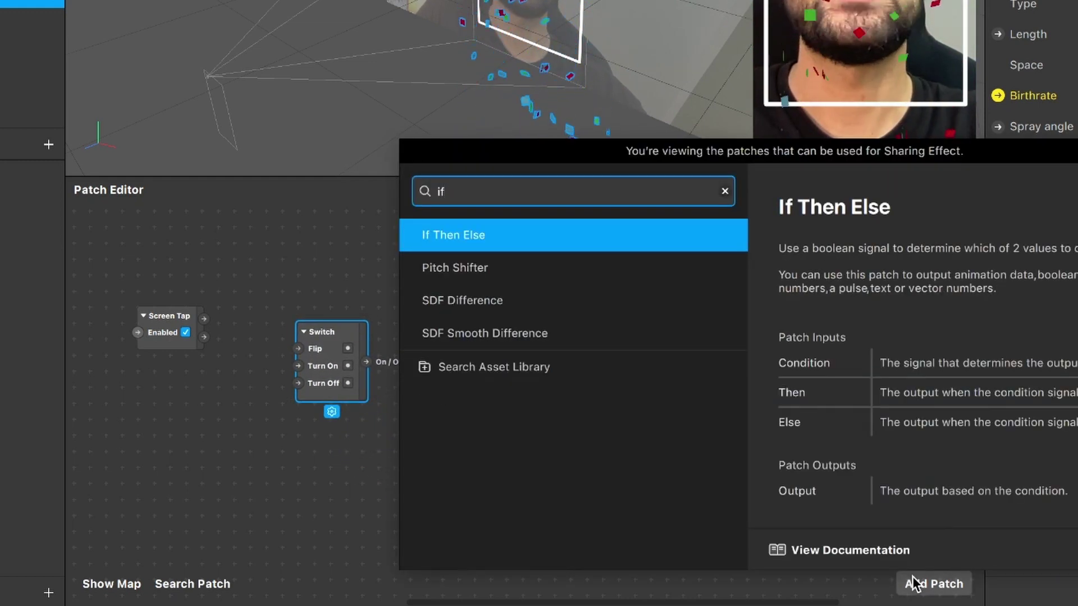
pyautogui.press('Return')
pyautogui.moveTo(549, 491); pyautogui.dragTo(423, 342)
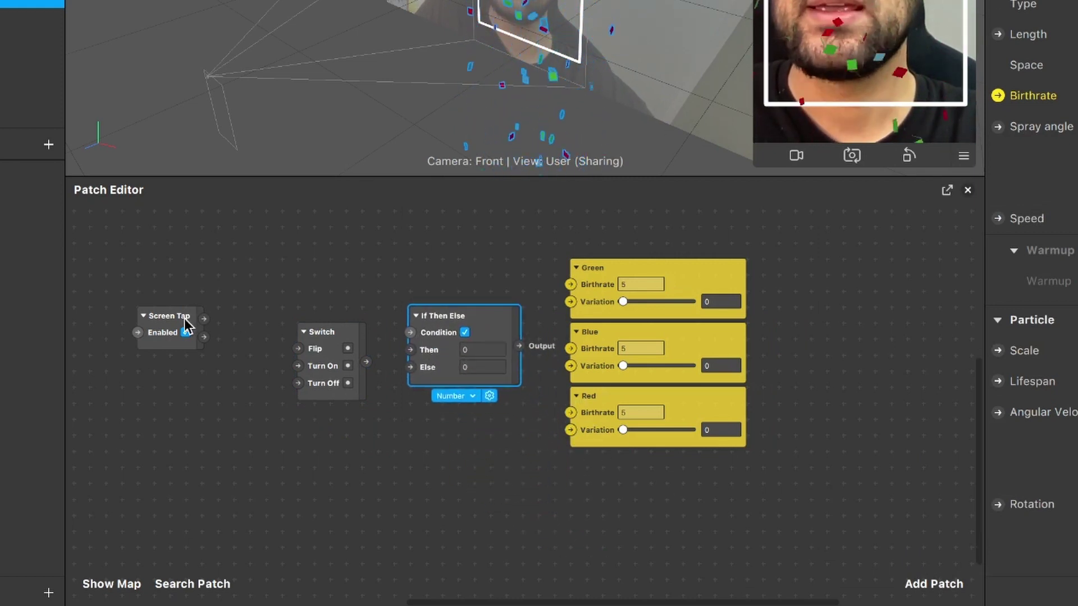
# Connect Screen Tap's Gesture State to the Switch's Flip input and move both patches farther from If Then Else
pyautogui.scroll(5, 184, 318)
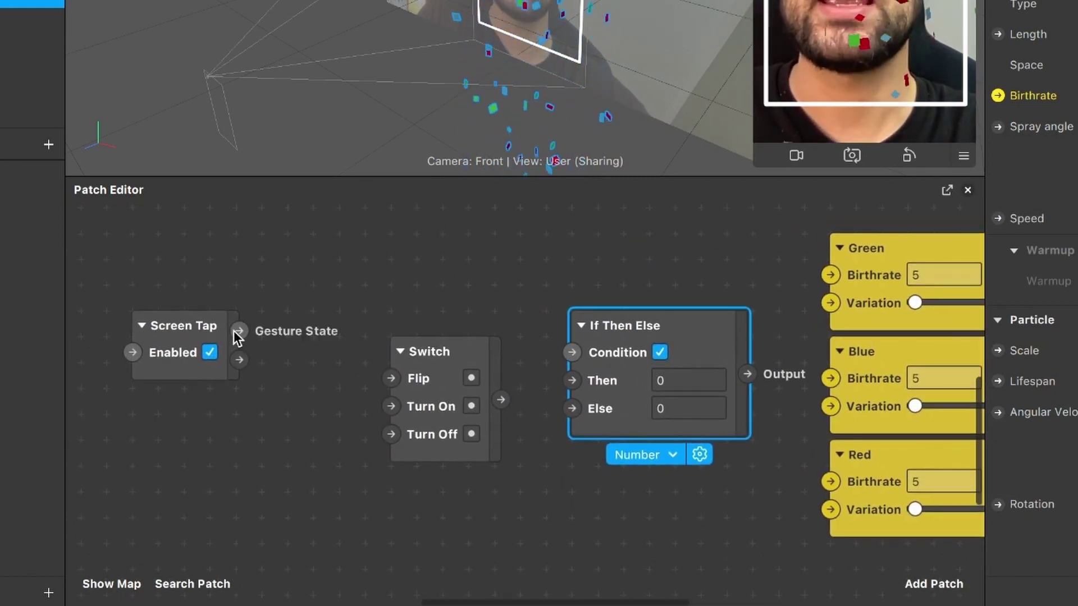
pyautogui.moveTo(239, 331); pyautogui.dragTo(391, 379)
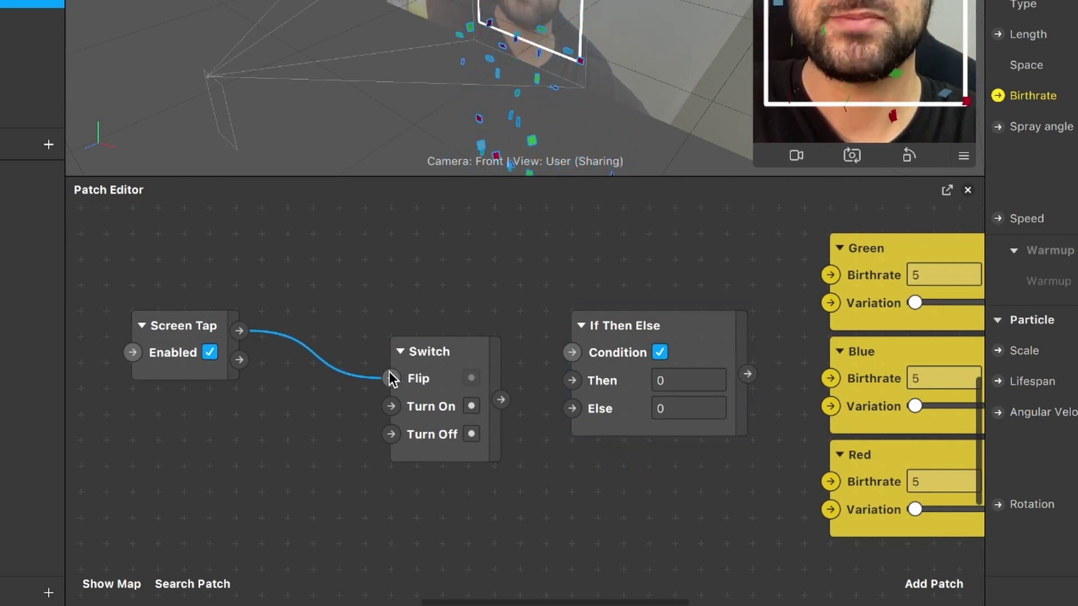
pyautogui.moveTo(187, 331); pyautogui.dragTo(124, 331)
pyautogui.moveTo(403, 356); pyautogui.dragTo(299, 279)
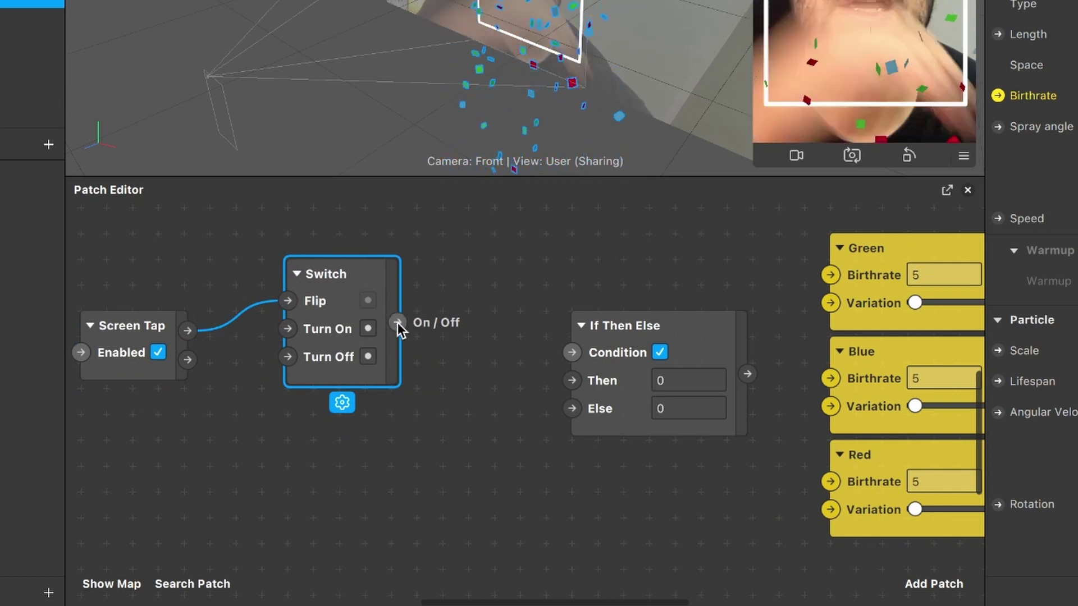
# Connect the Switch's On/Off output to the If Then Else Condition and set its Then value to 5
pyautogui.moveTo(399, 323); pyautogui.dragTo(507, 281)
pyautogui.hscroll(5, 602, 321)
pyautogui.scroll(5, 425, 298)
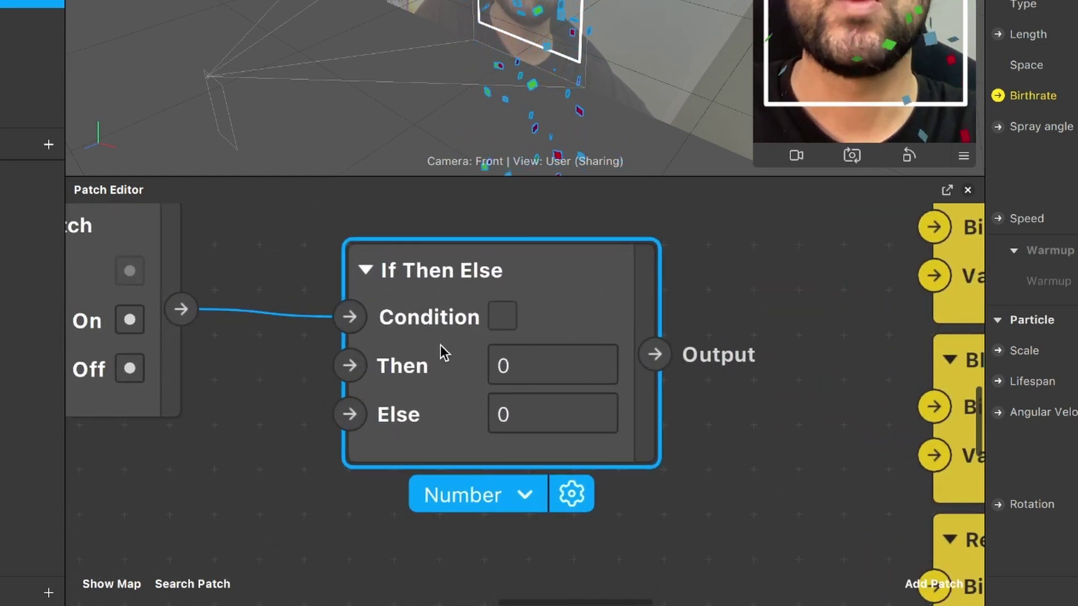
pyautogui.click(526, 361)
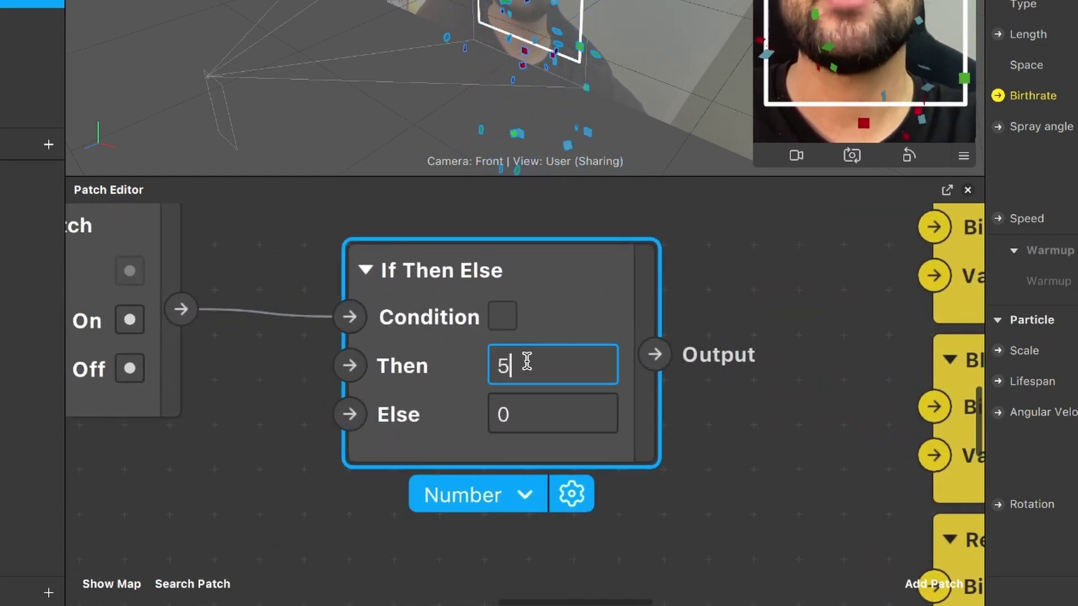
pyautogui.press('Return')
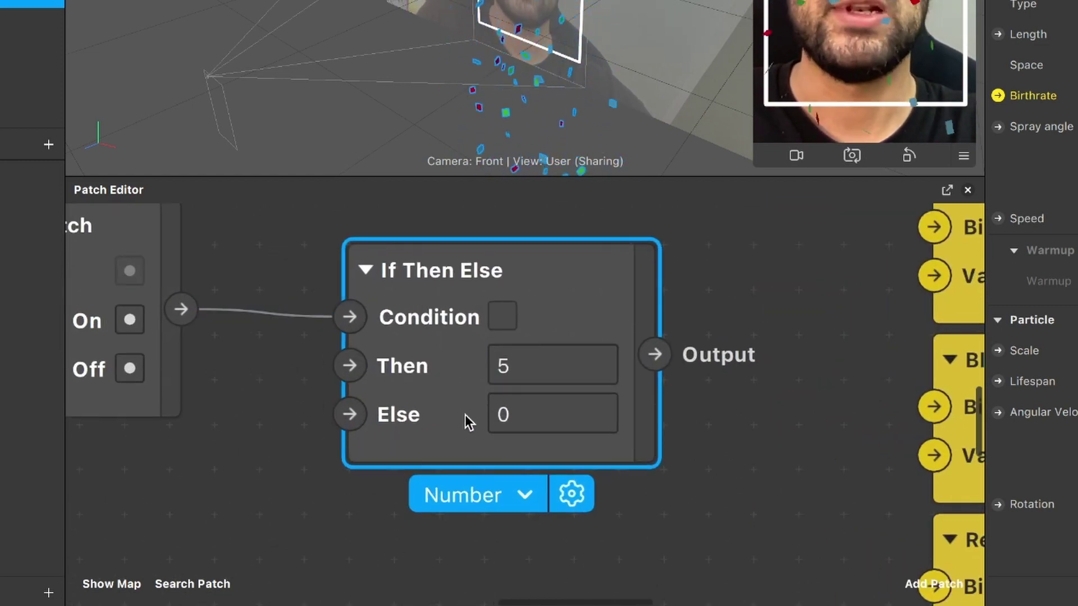
# Connect the If Then Else output to the Birthrate inputs of the Green, Blue and Red patches
pyautogui.scroll(-5, 460, 421)
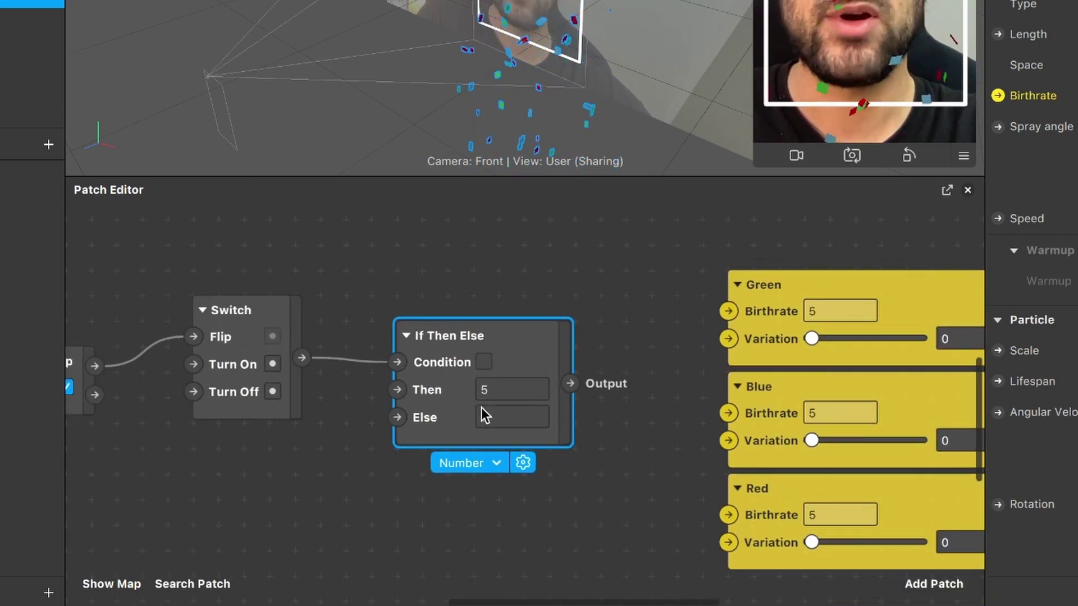
pyautogui.click(493, 393)
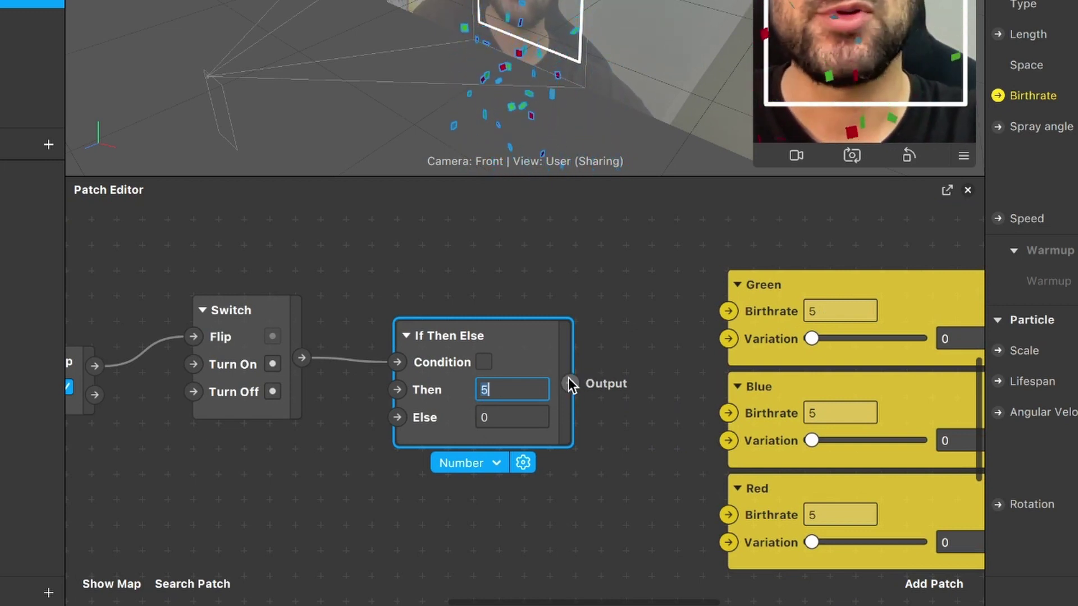
pyautogui.moveTo(568, 380); pyautogui.dragTo(725, 313)
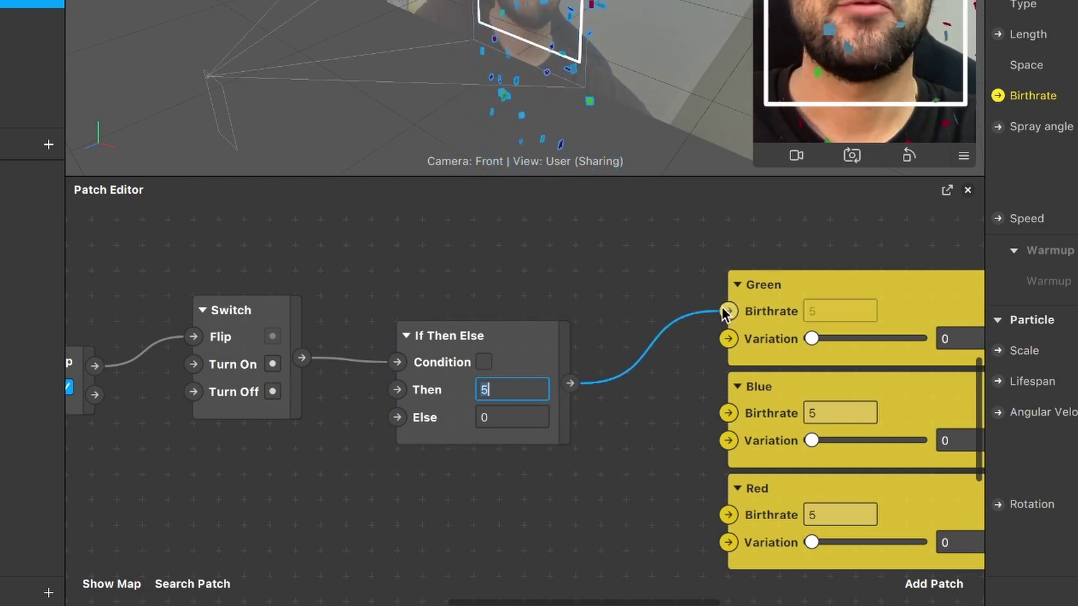
pyautogui.moveTo(695, 393); pyautogui.dragTo(728, 413)
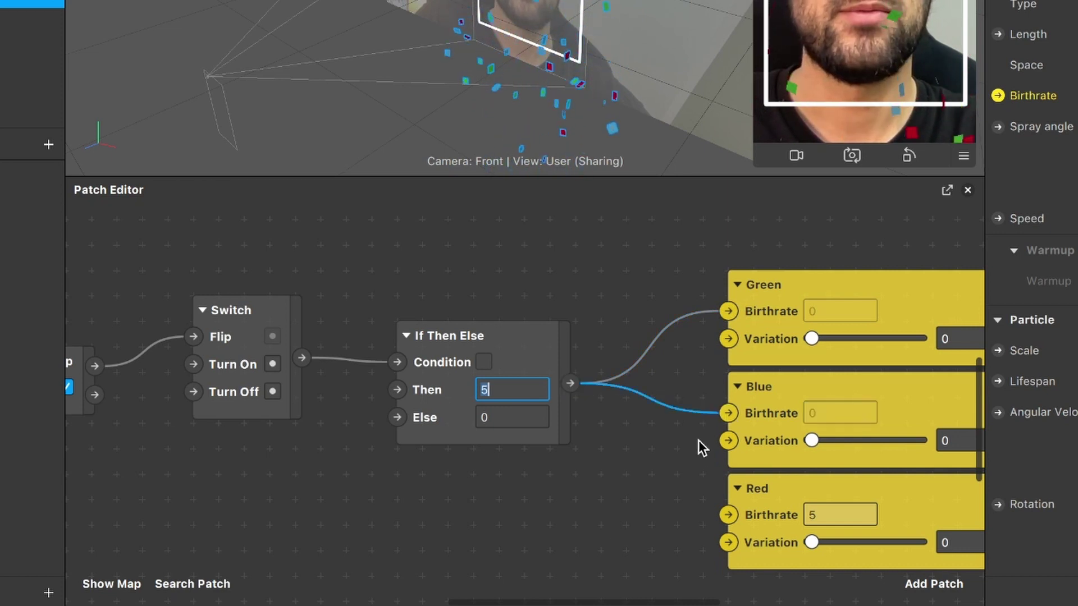
pyautogui.scroll(-3, 696, 443)
pyautogui.hscroll(3, 697, 442)
pyautogui.moveTo(493, 294); pyautogui.dragTo(650, 425)
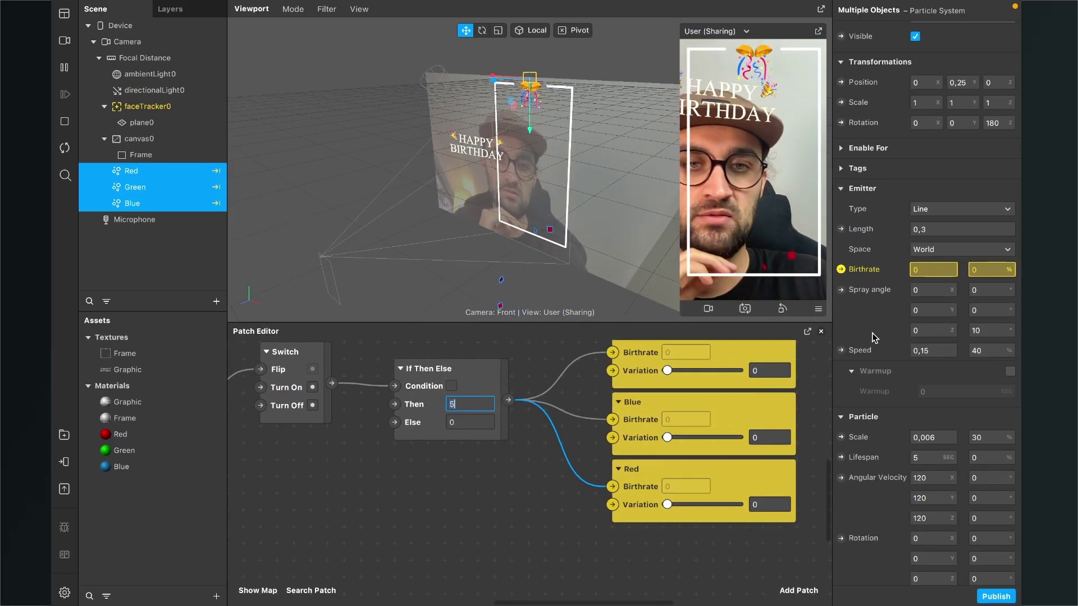
# Use Simulate Touch in the preview to test toggling the confetti on and off with screen taps
pyautogui.click(818, 308)
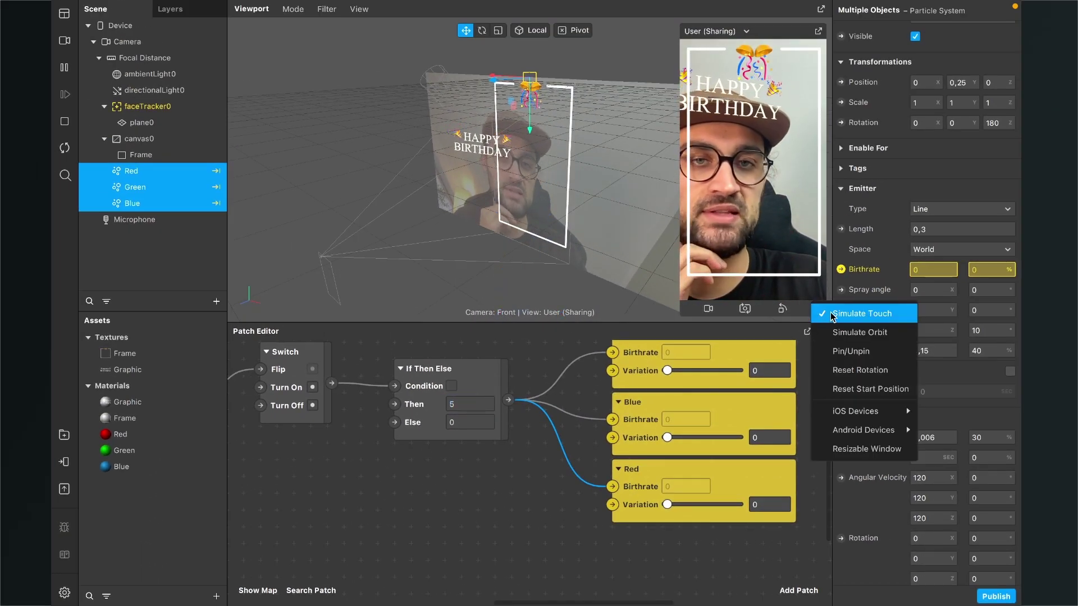
pyautogui.click(829, 313)
pyautogui.click(759, 231)
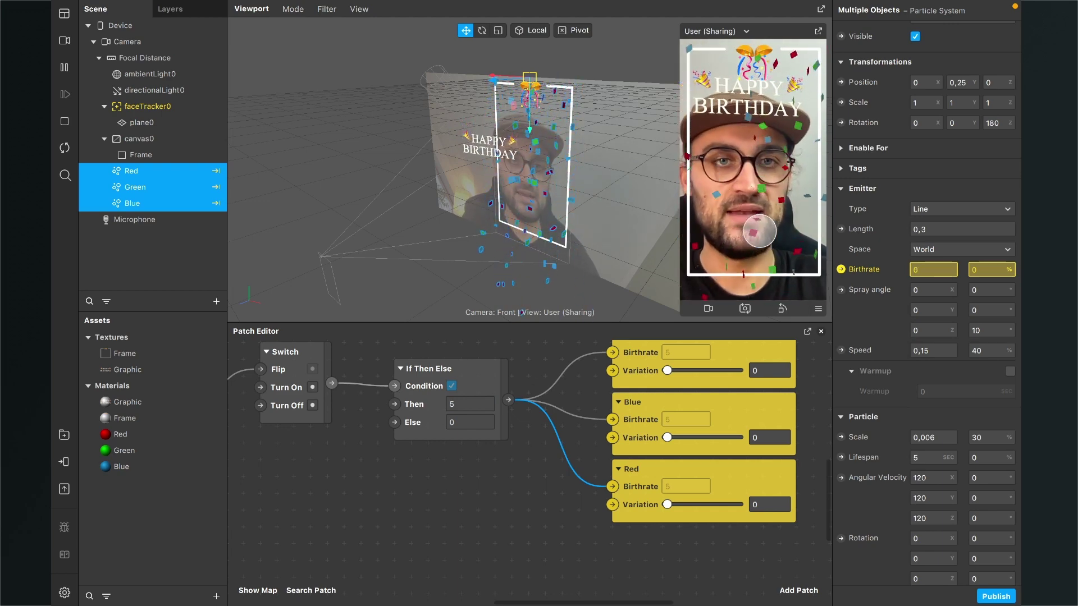
pyautogui.click(760, 230)
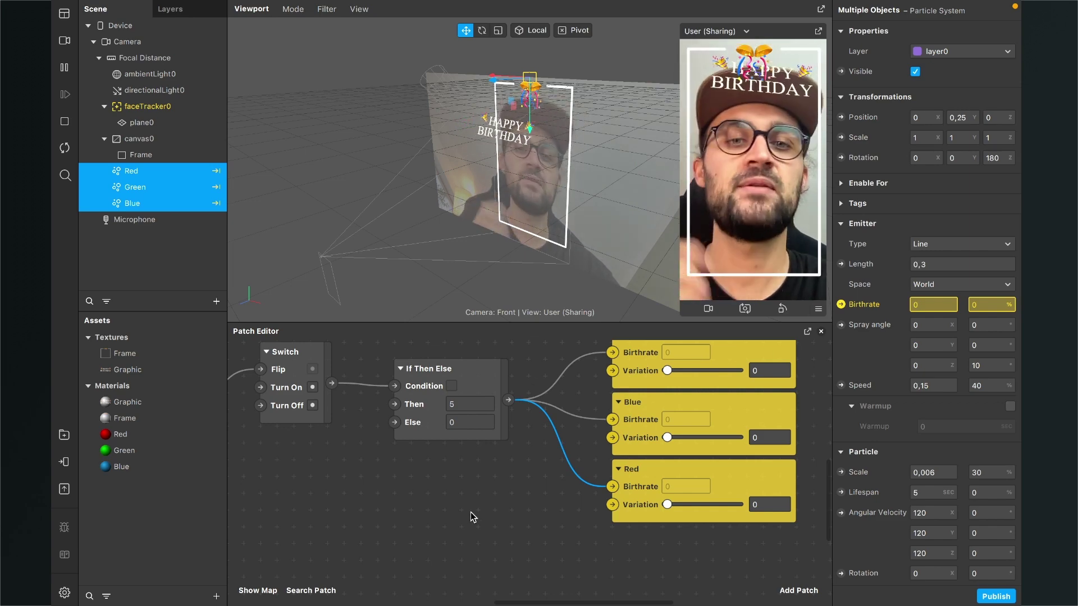
# Test the confetti tap once more in the preview, review the patch chain and restart the effect
pyautogui.scroll(2, 487, 494)
pyautogui.click(749, 171)
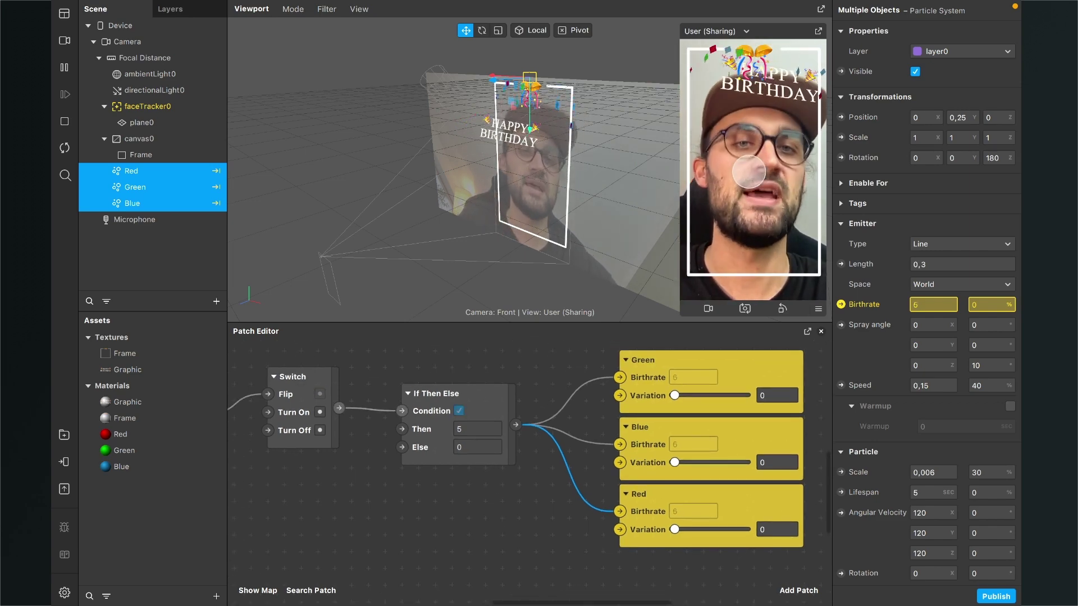
pyautogui.hscroll(-3, 436, 458)
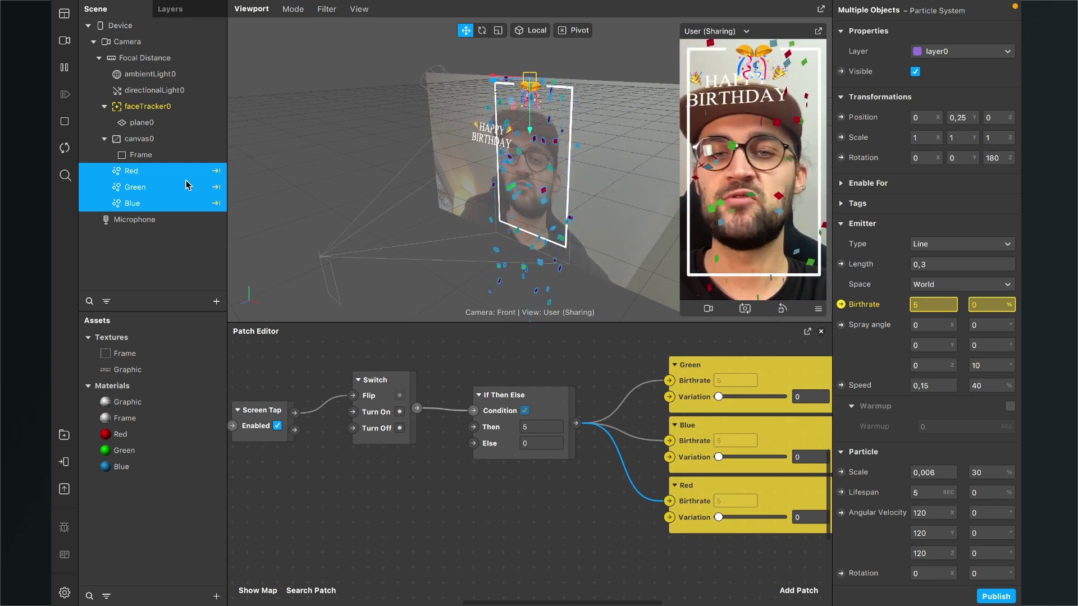
pyautogui.hscroll(-5, 542, 425)
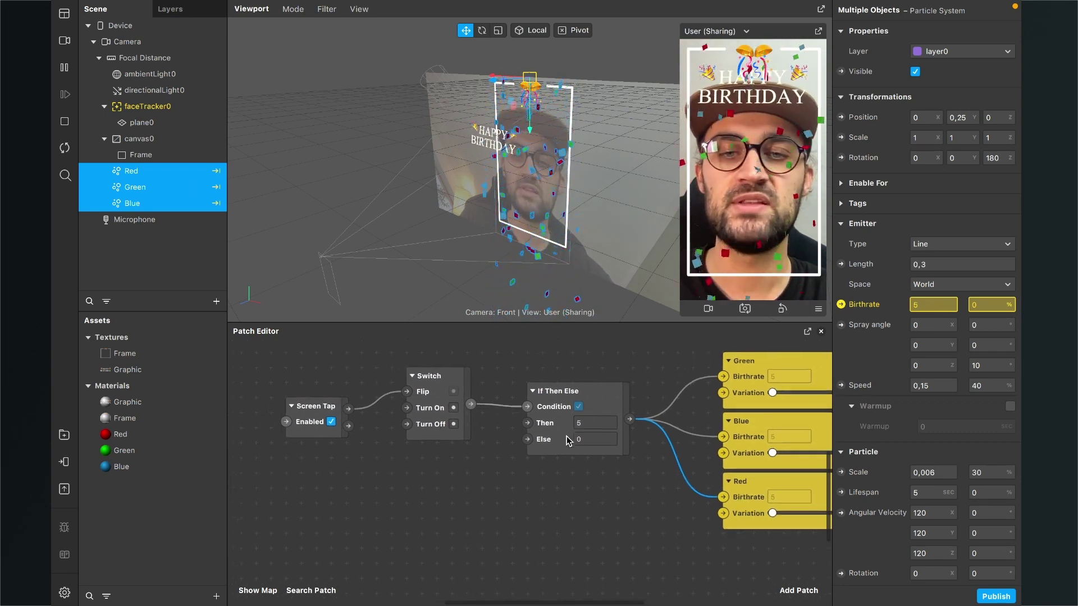
pyautogui.click(65, 148)
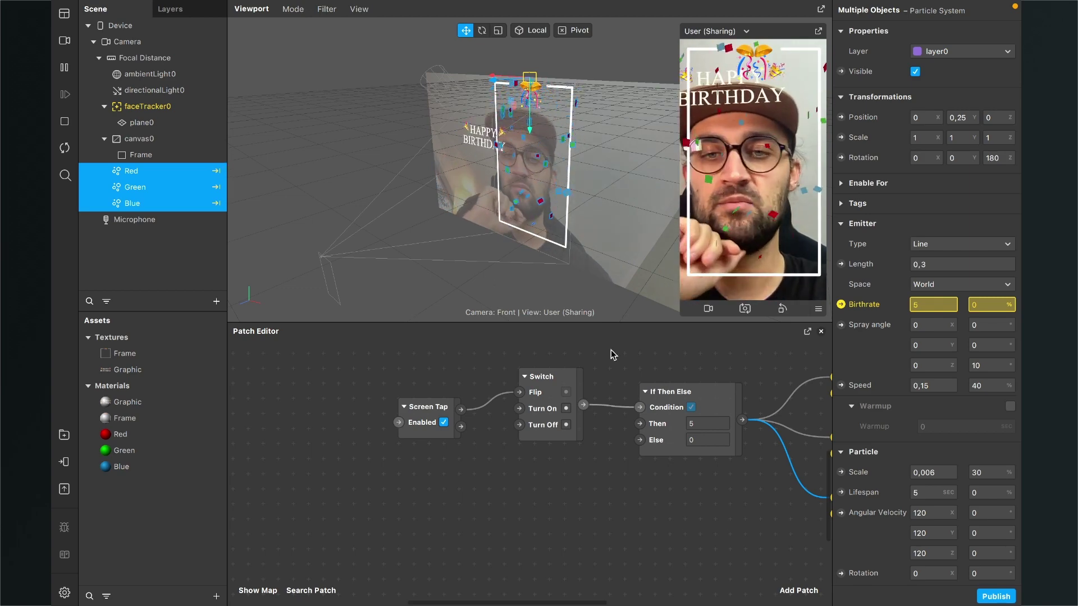
# Shift Screen Tap and Switch away from If Then Else and wire a new Not patch between the Switch output and the Condition
pyautogui.moveTo(572, 462); pyautogui.dragTo(439, 367)
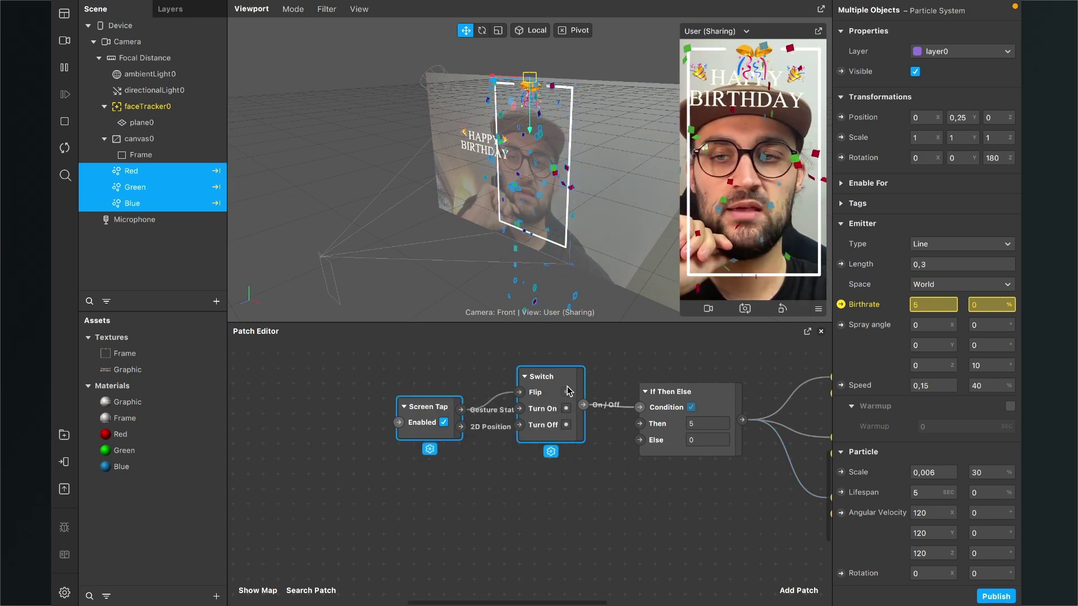
pyautogui.moveTo(568, 390); pyautogui.dragTo(449, 421)
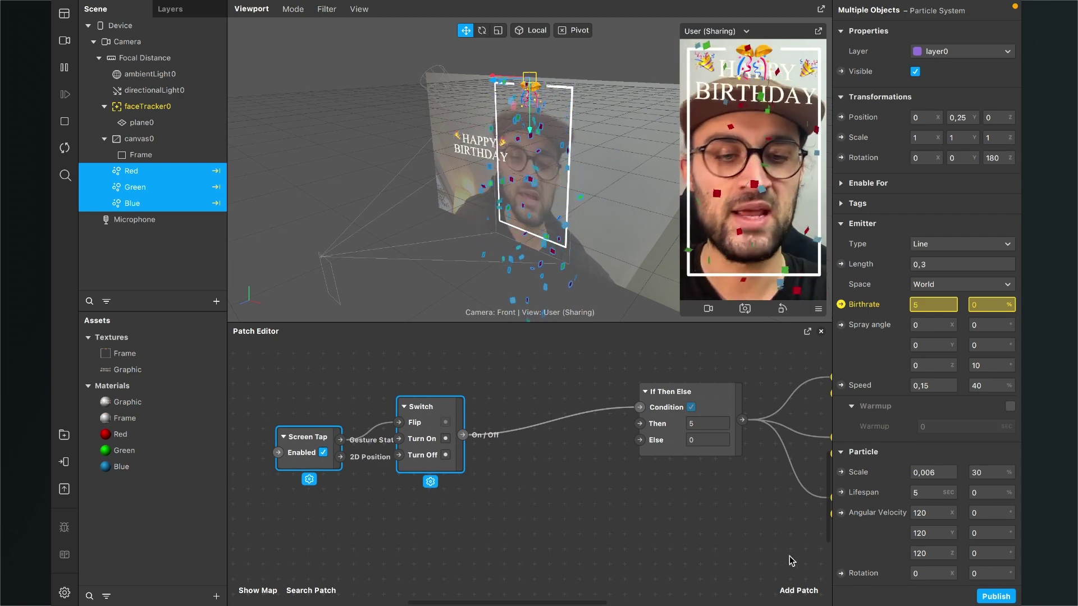
pyautogui.click(799, 591)
pyautogui.write('no')
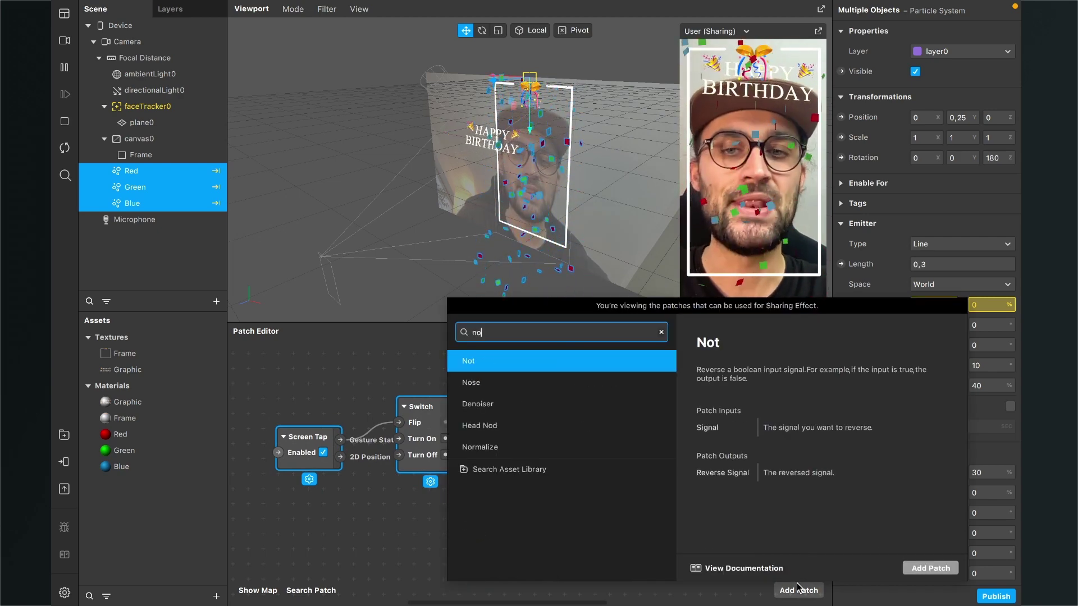
pyautogui.press('Return')
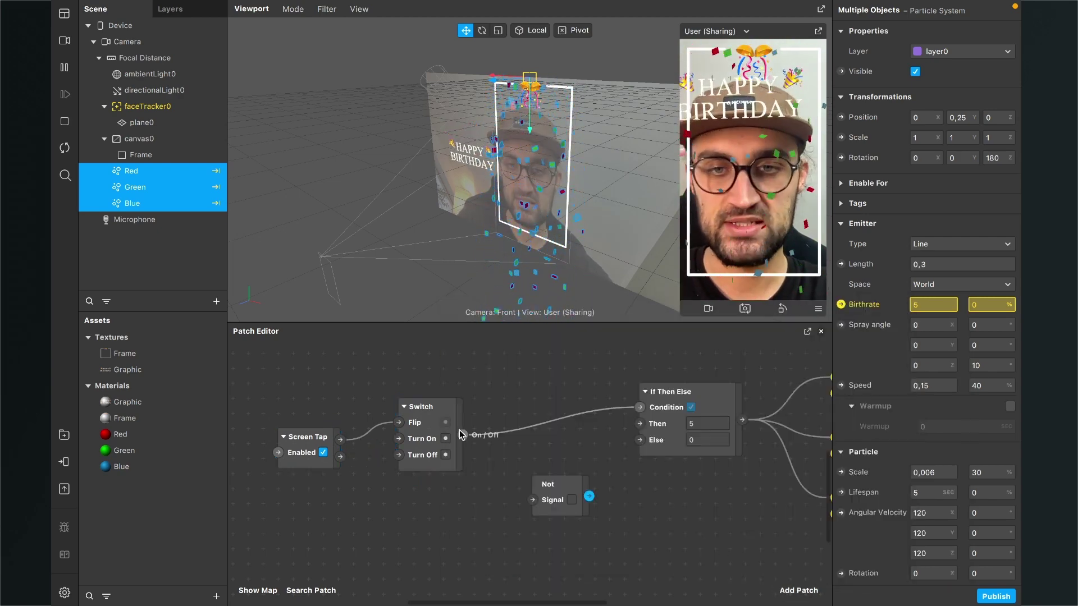
pyautogui.moveTo(463, 435); pyautogui.dragTo(640, 408)
pyautogui.moveTo(536, 486); pyautogui.dragTo(535, 456)
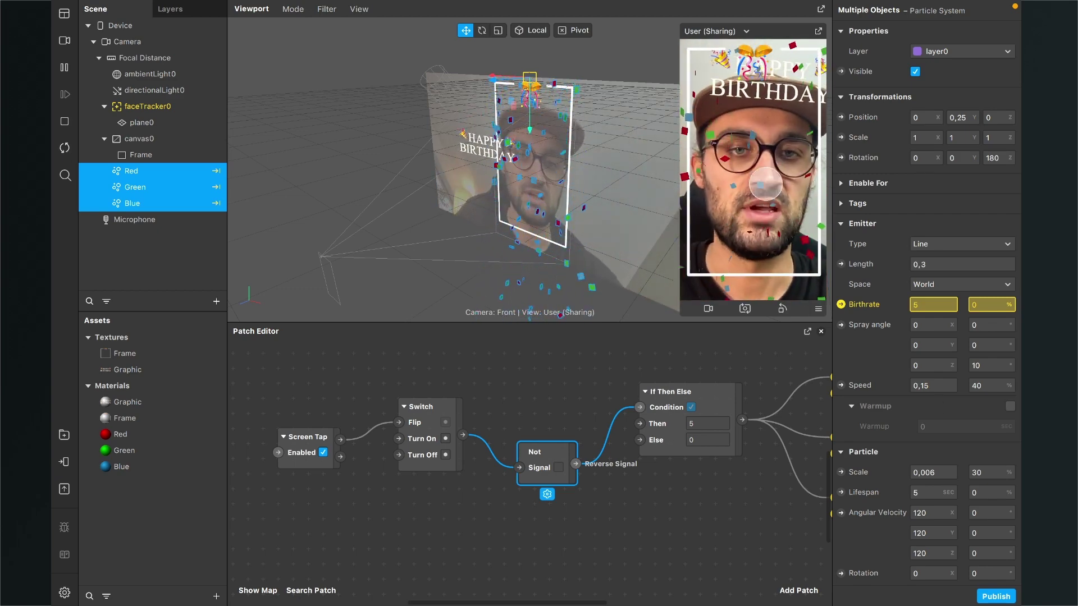
# Test the reversed confetti toggle with a screen tap in the preview, and select the Device in the scene
pyautogui.click(792, 217)
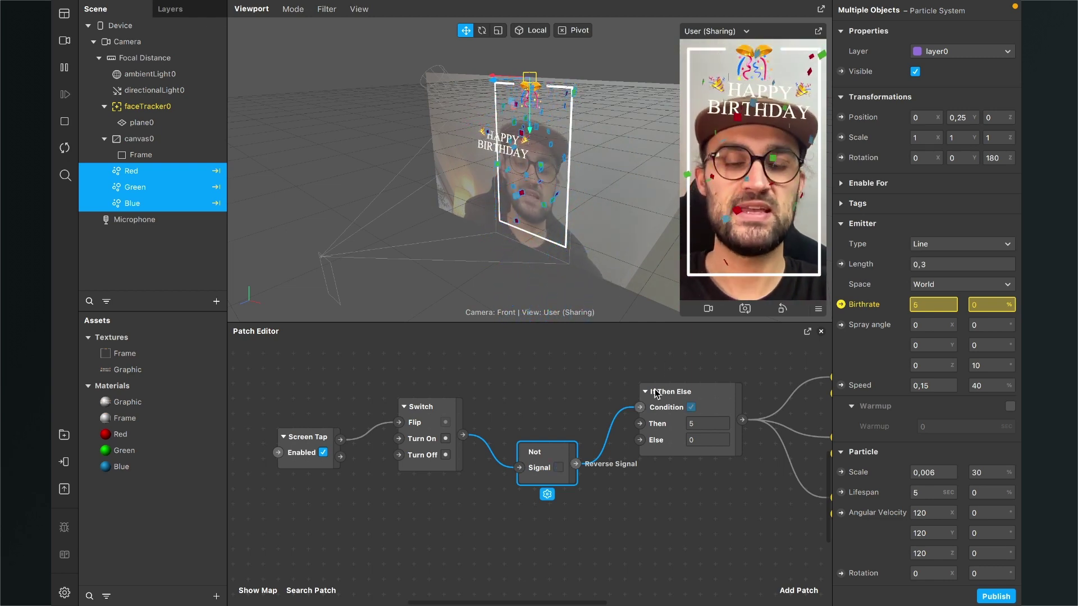
pyautogui.keyDown('ctrl'); pyautogui.scroll(-3, 500, 418); pyautogui.keyUp('ctrl')
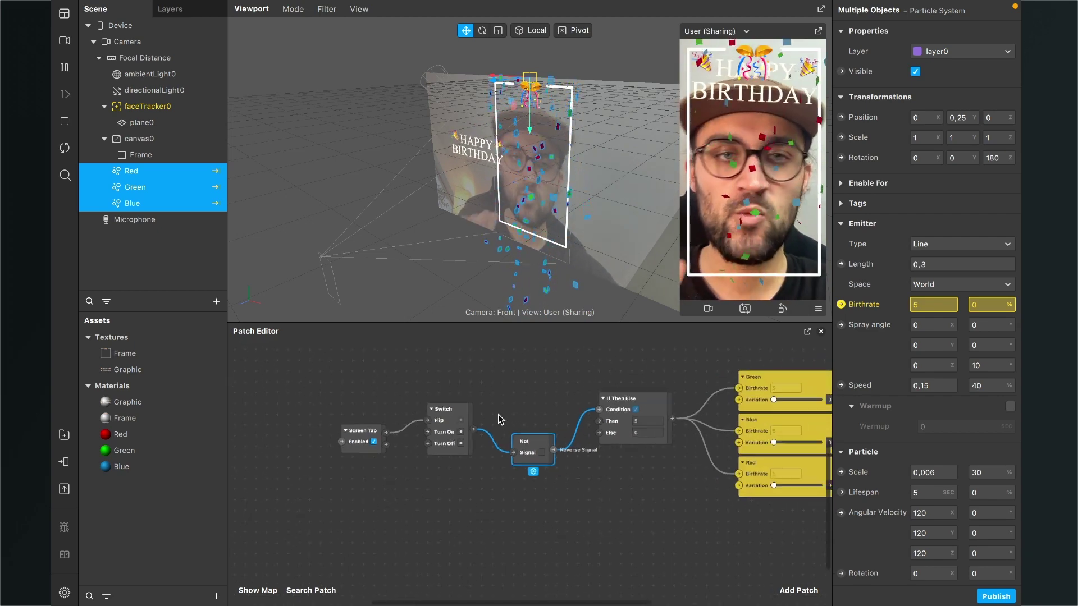
pyautogui.scroll(4, 505, 426)
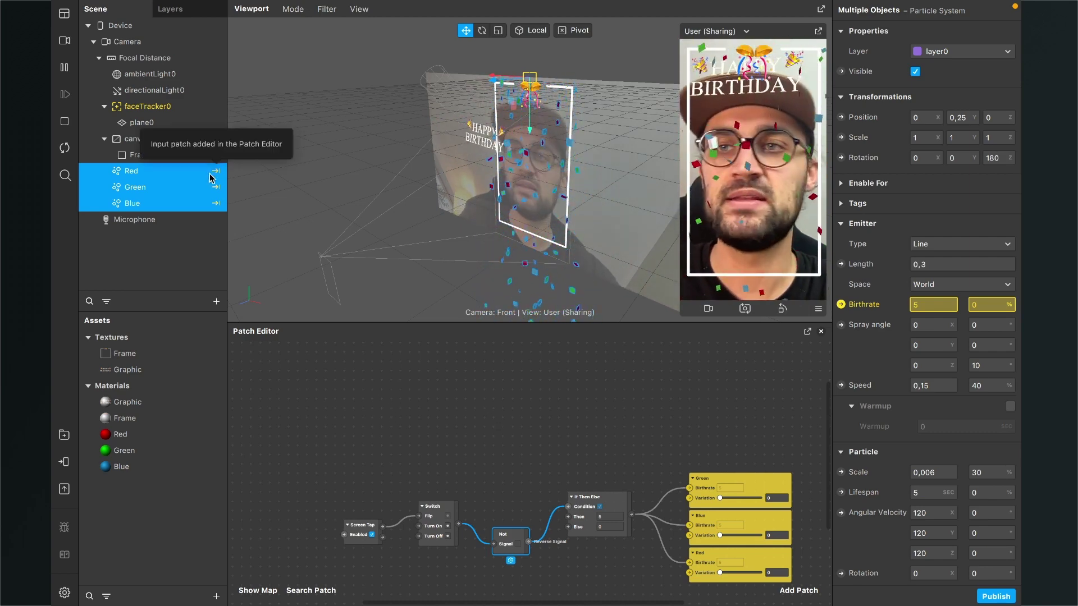
pyautogui.click(133, 30)
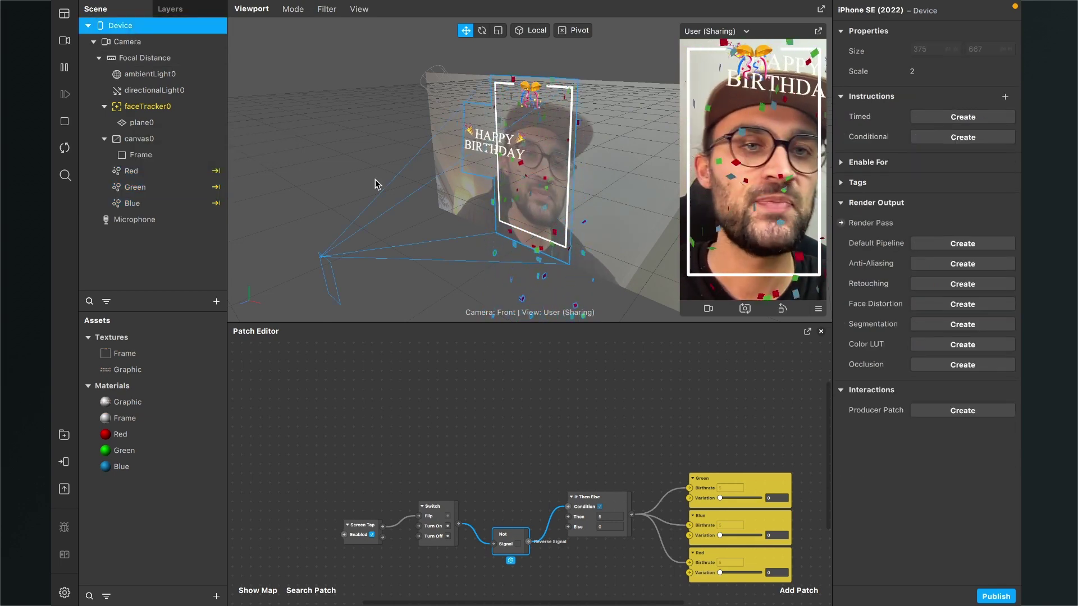
# Add the "Tap to change" instruction from the instruction library to the Device's Instructions
pyautogui.click(1005, 97)
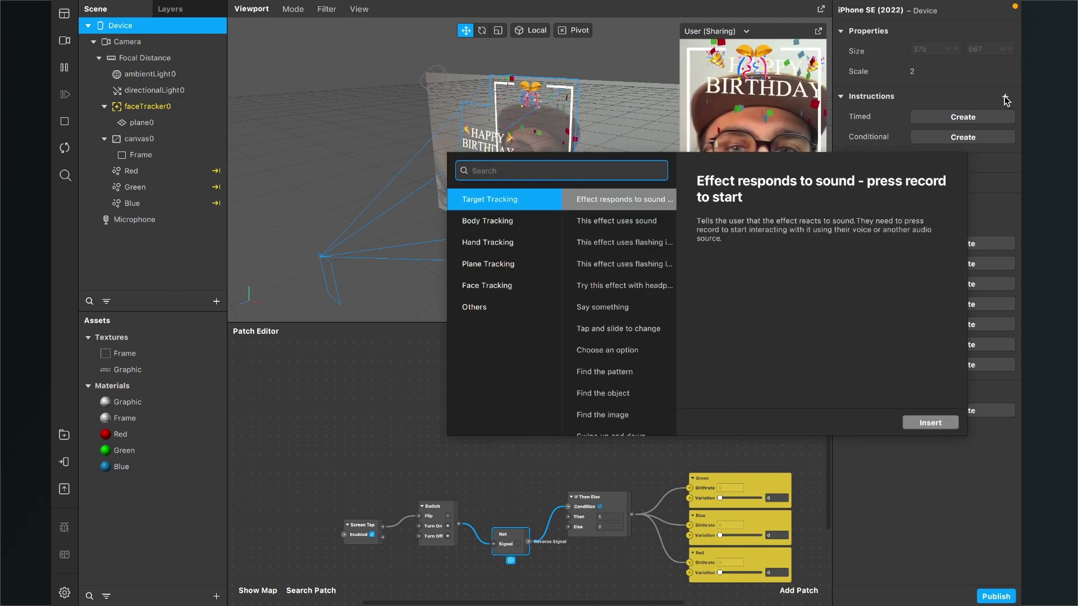
pyautogui.write('tap')
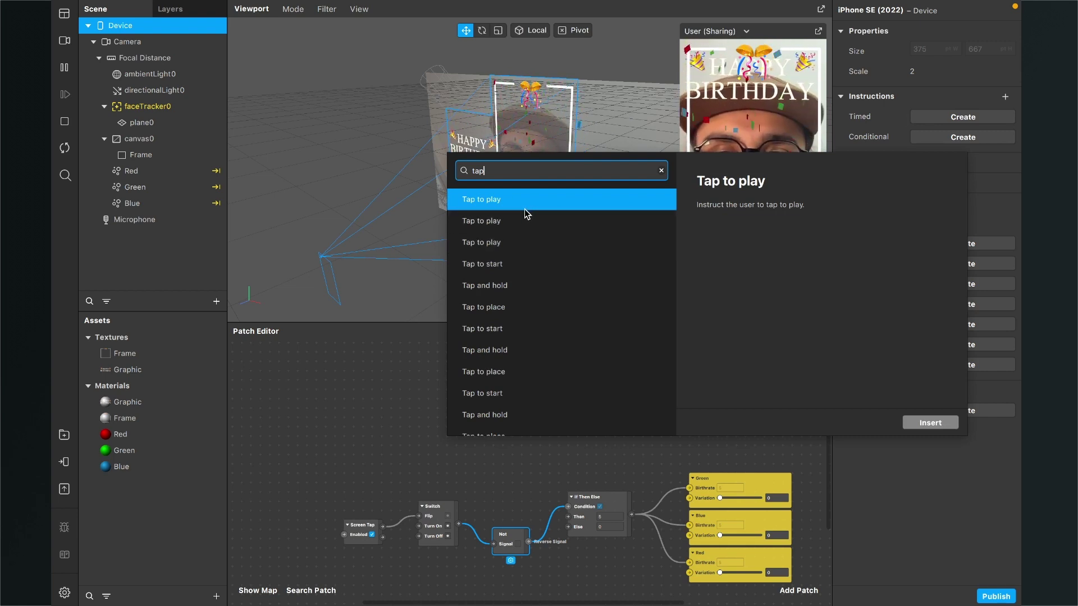
pyautogui.scroll(-1, 501, 284)
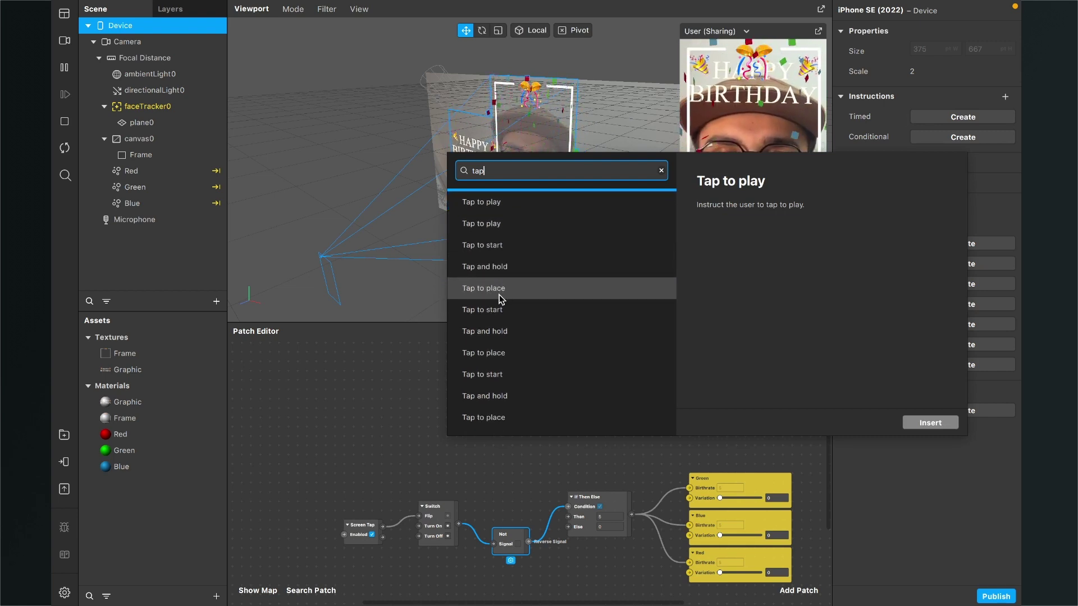
pyautogui.scroll(-1, 500, 292)
pyautogui.scroll(-6, 501, 298)
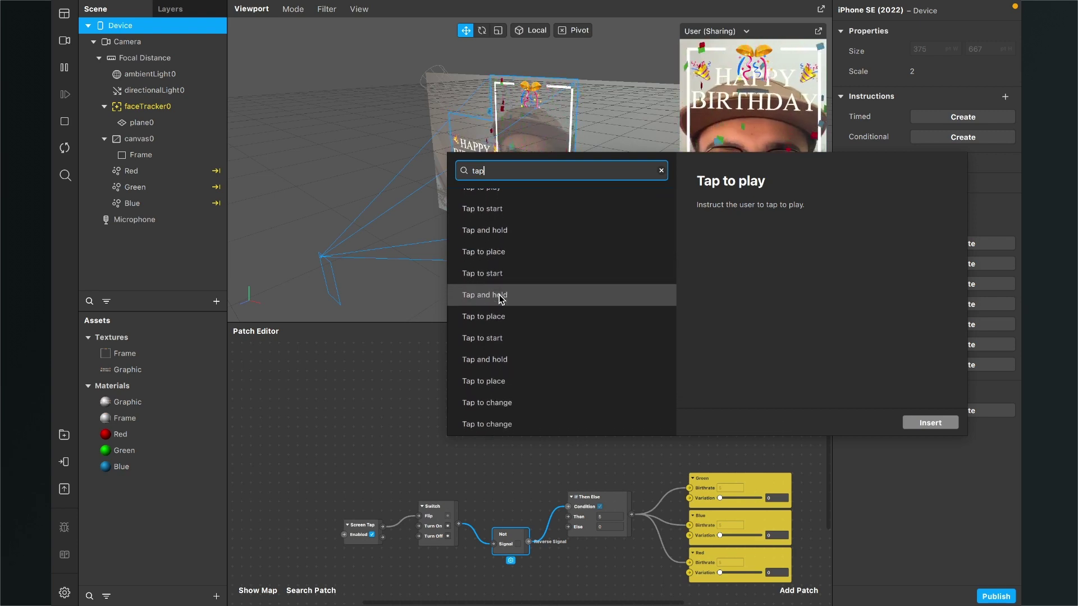
pyautogui.scroll(-2, 499, 292)
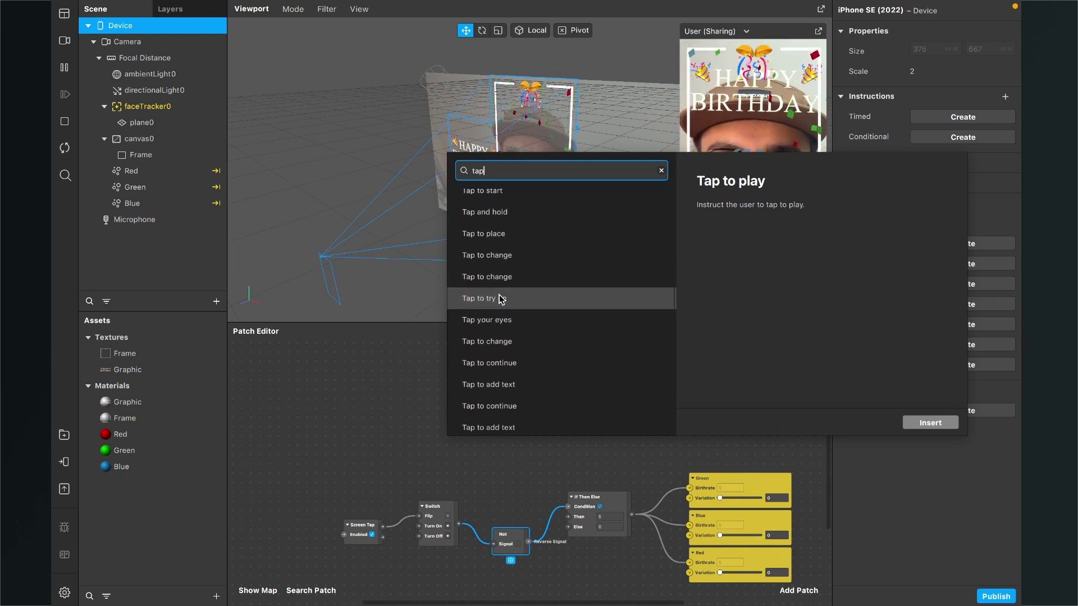
pyautogui.click(500, 247)
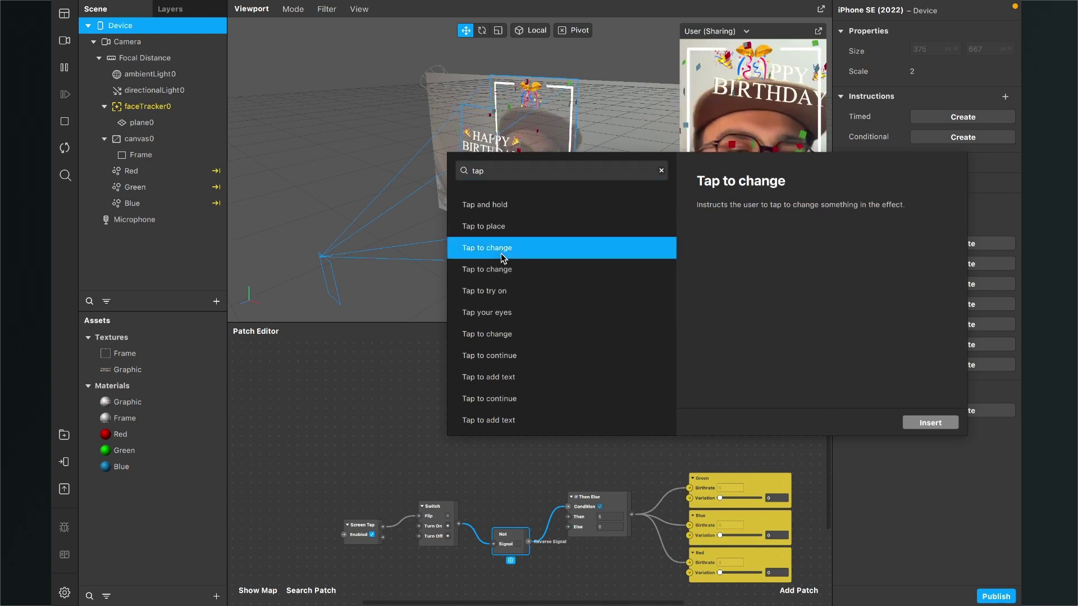
pyautogui.click(930, 423)
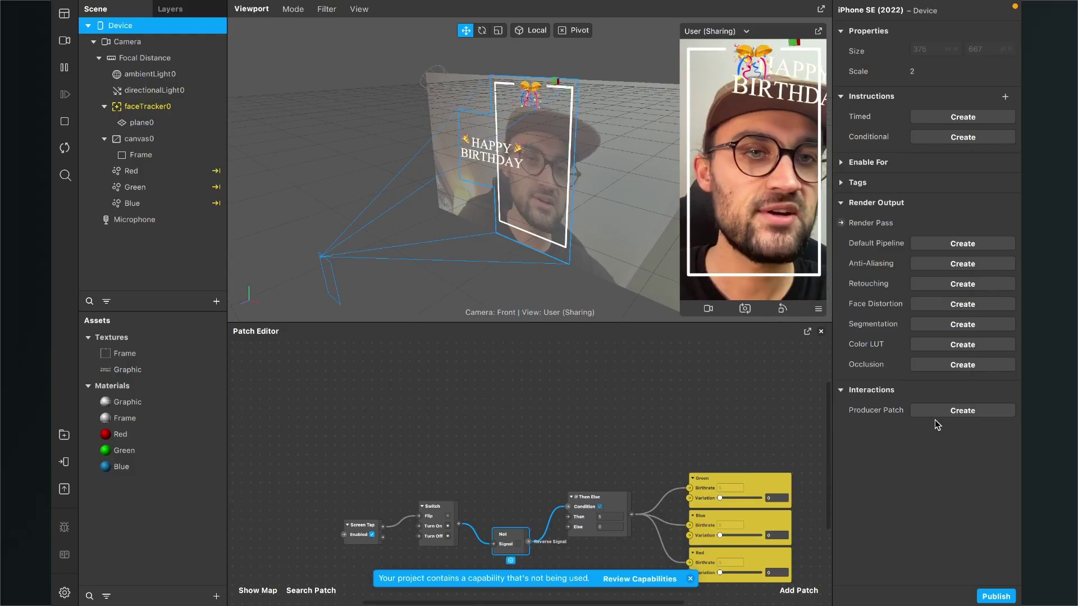
# Create a Timed Instruction patch for the Device and place it in the free space above the Switch patch
pyautogui.click(928, 117)
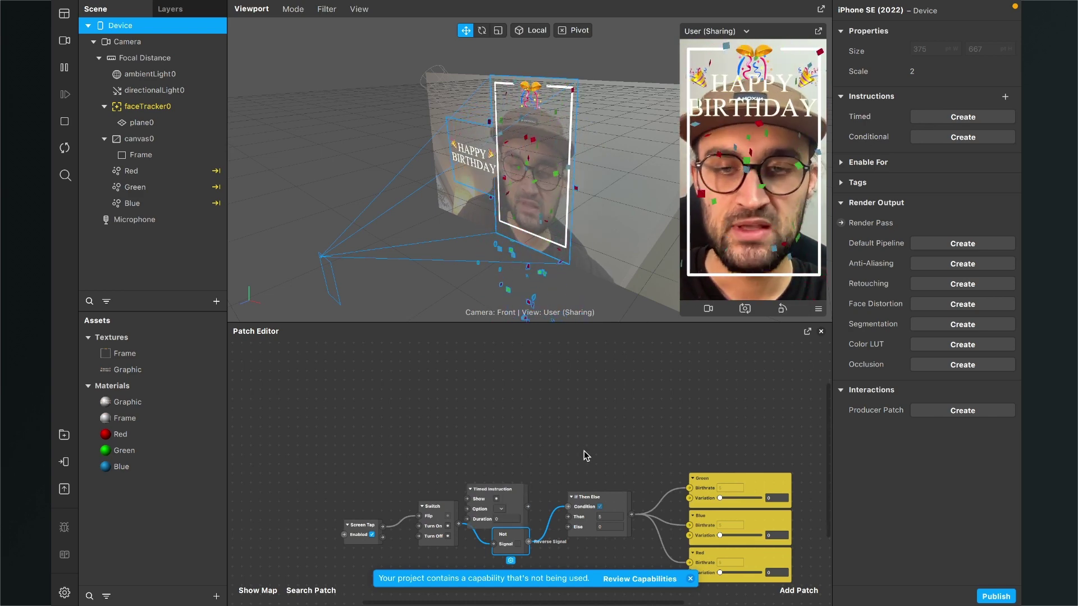
pyautogui.scroll(-1, 562, 457)
pyautogui.scroll(2, 526, 459)
pyautogui.scroll(-1, 527, 457)
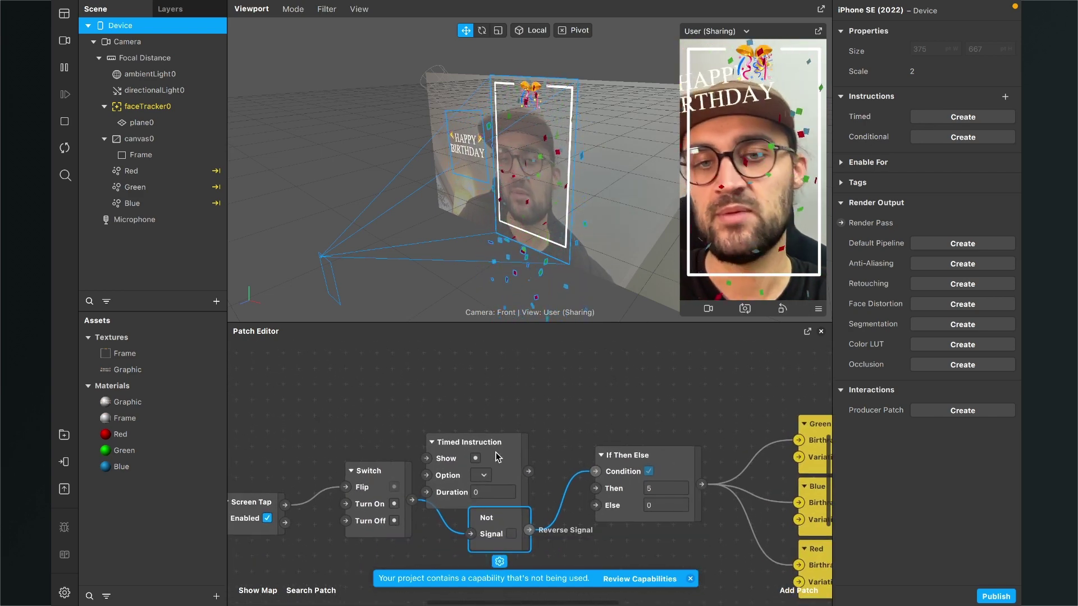
pyautogui.moveTo(505, 439); pyautogui.dragTo(435, 354)
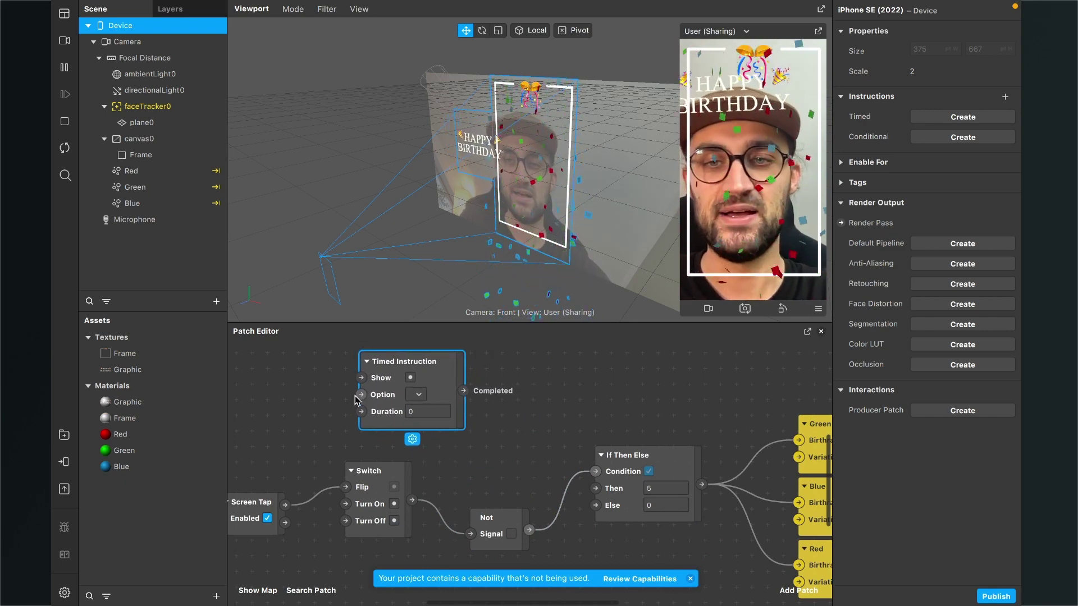
pyautogui.hscroll(-3, 506, 387)
pyautogui.moveTo(508, 376); pyautogui.dragTo(492, 375)
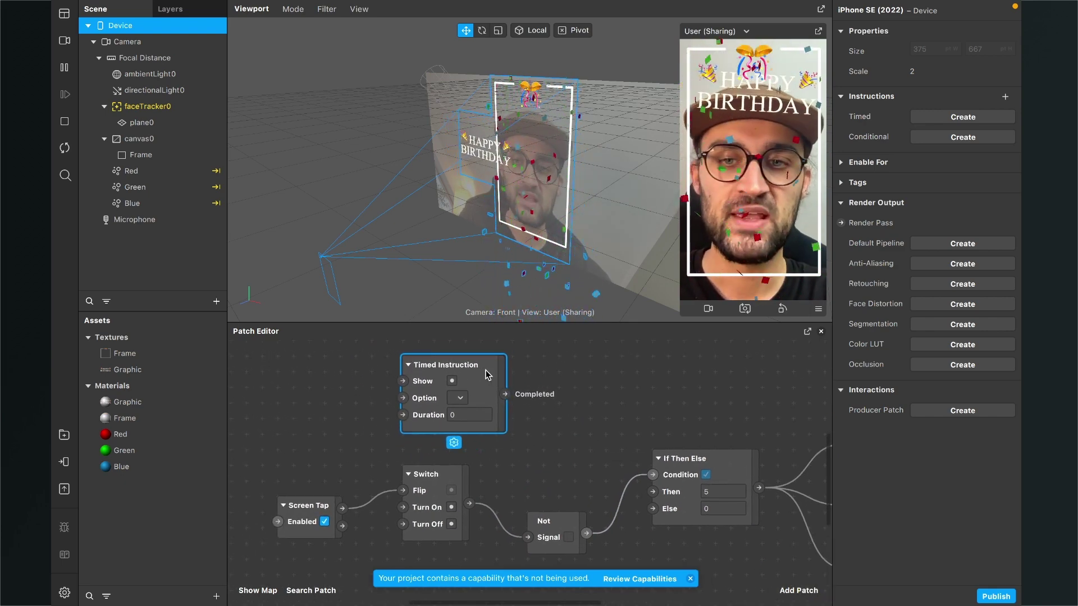
# Set the Timed Instruction's option to "Tap to change" and its duration to 5
pyautogui.click(460, 398)
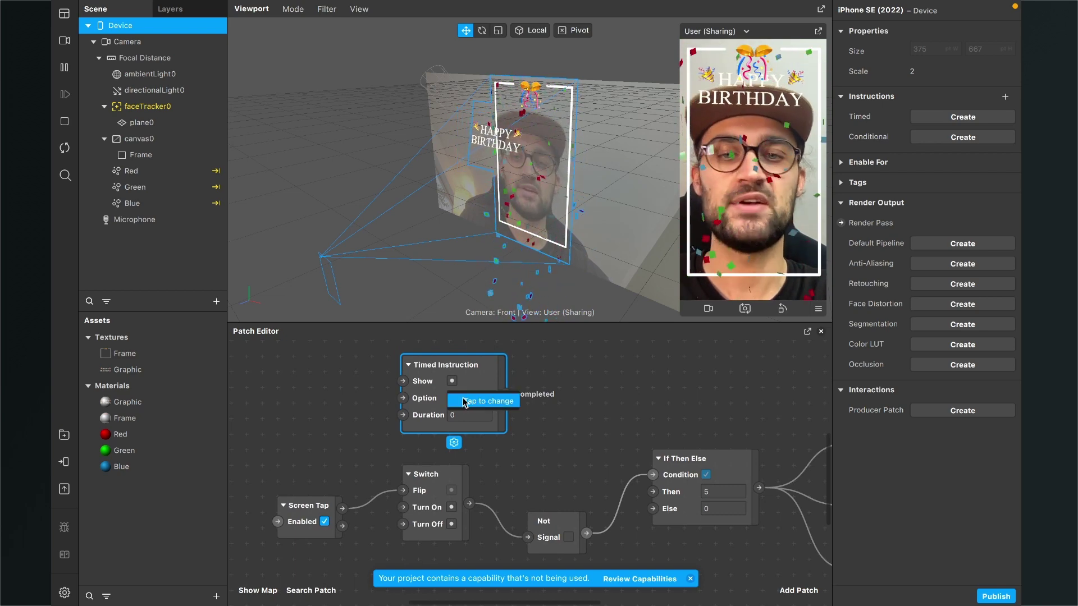
pyautogui.click(465, 401)
pyautogui.click(466, 415)
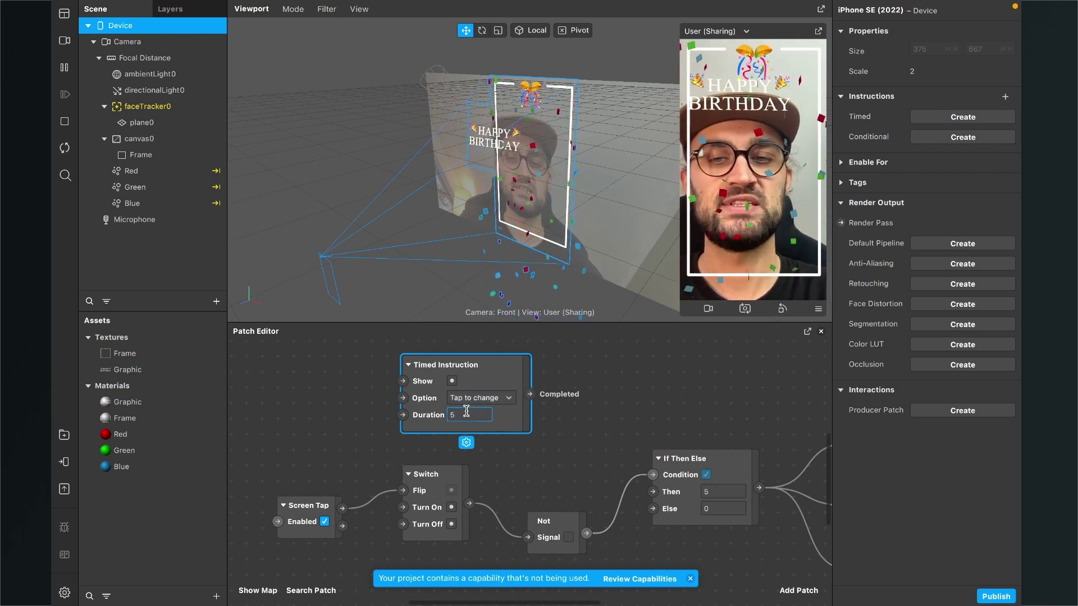
pyautogui.press('Return')
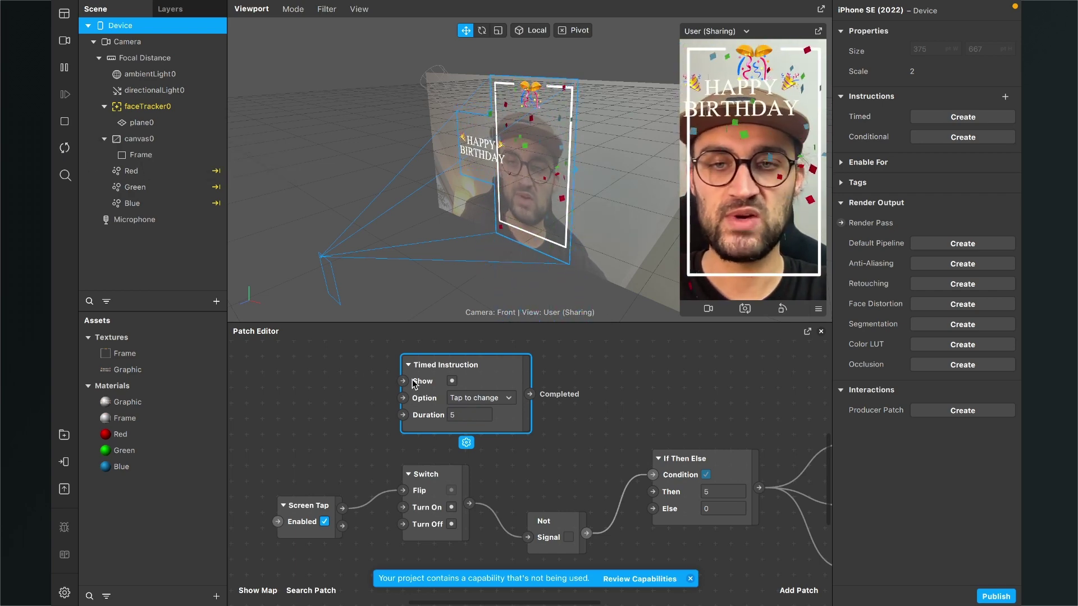
pyautogui.moveTo(457, 372); pyautogui.dragTo(469, 372)
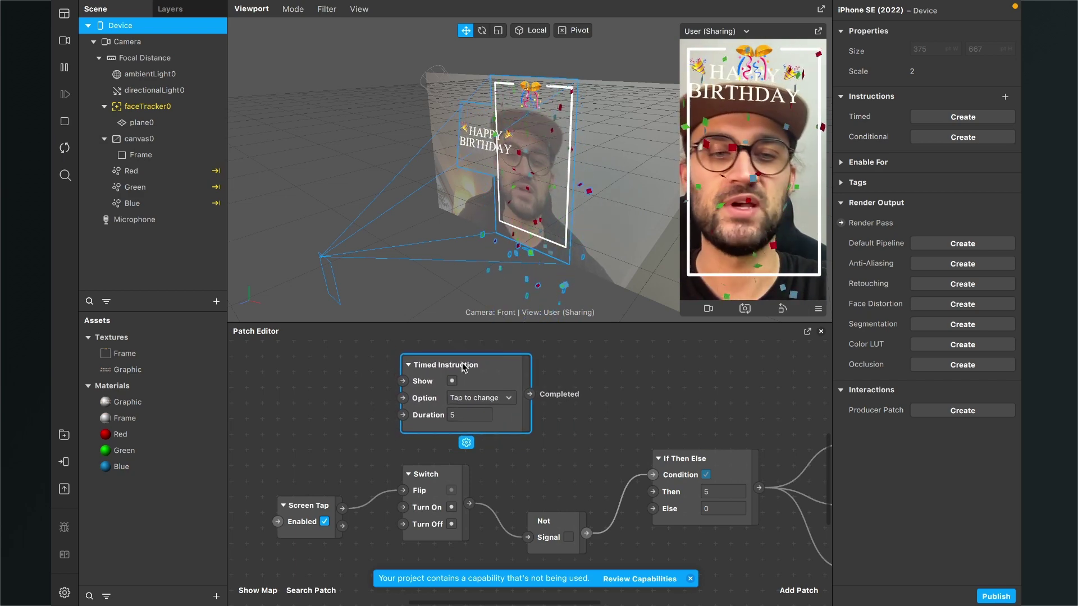
# Dismiss the unused-capability notice, then add a Start patch and wire its Next output to the Timed Instruction's Show input
pyautogui.click(691, 578)
pyautogui.click(794, 590)
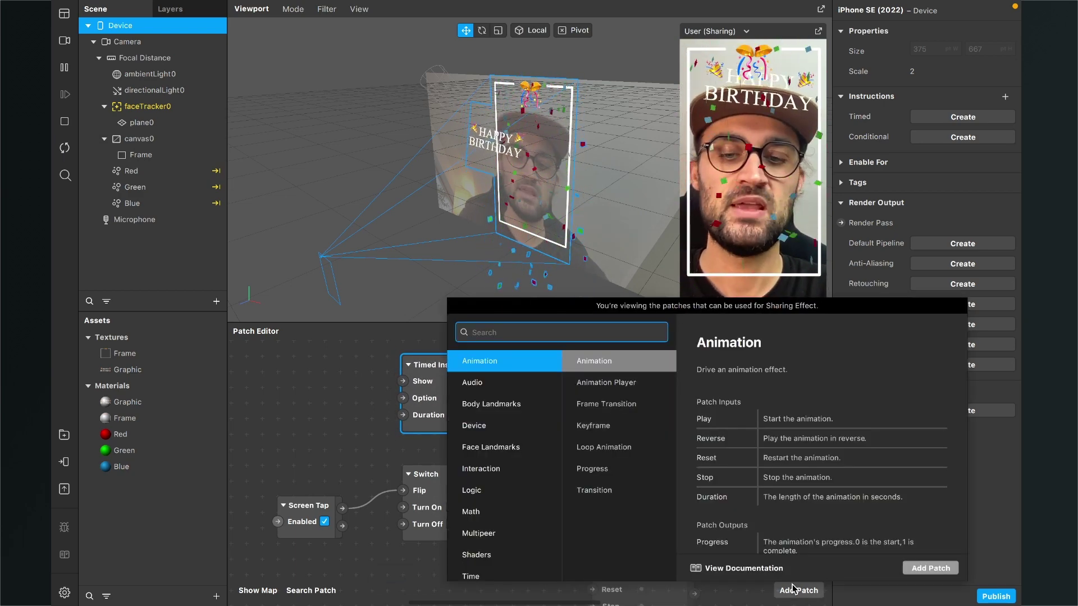
pyautogui.write('start')
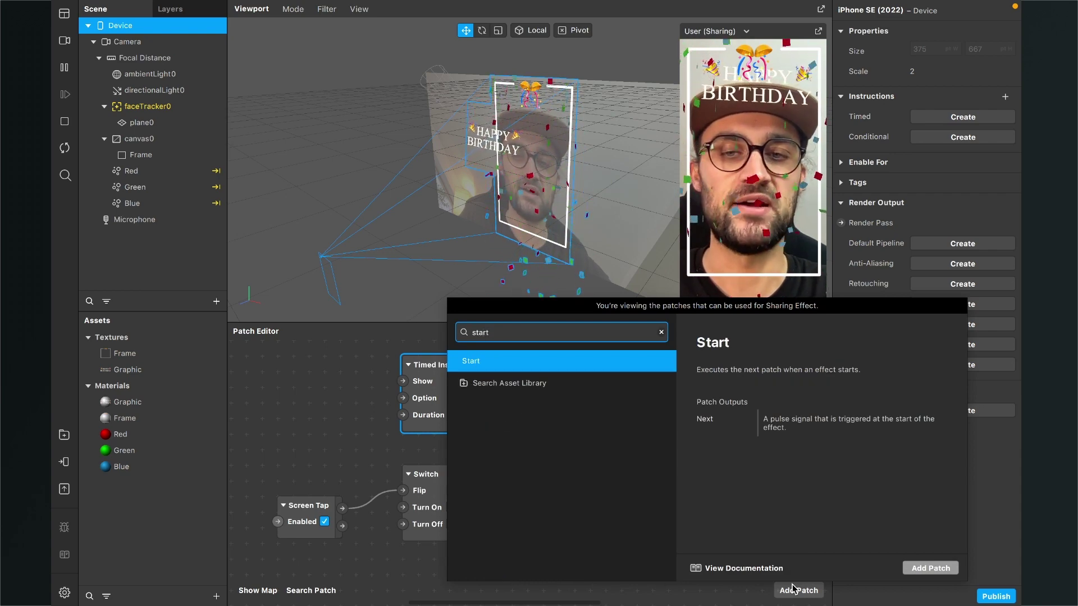
pyautogui.press('Return')
pyautogui.moveTo(542, 484); pyautogui.dragTo(266, 374)
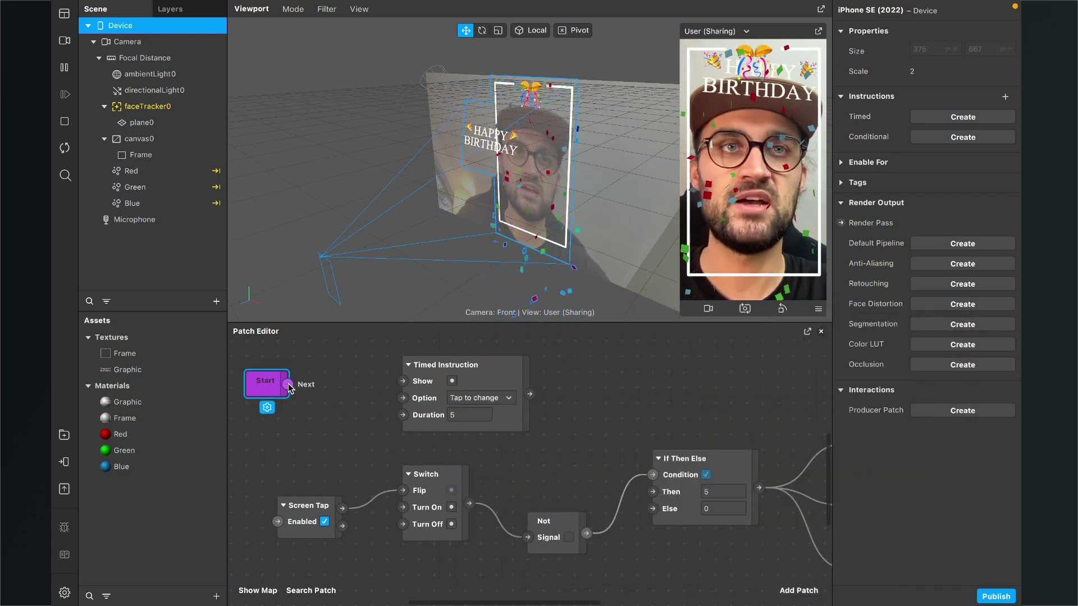
pyautogui.moveTo(289, 385); pyautogui.dragTo(403, 384)
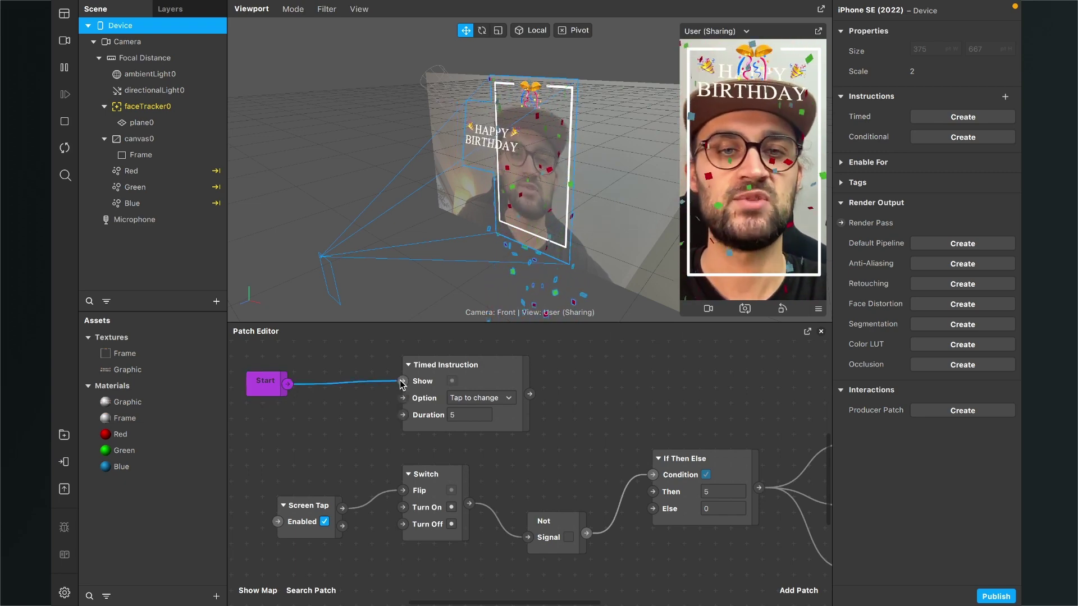
# Restart the effect to check the timed instruction and test the confetti toggle with a simulated screen tap in the preview
pyautogui.click(58, 154)
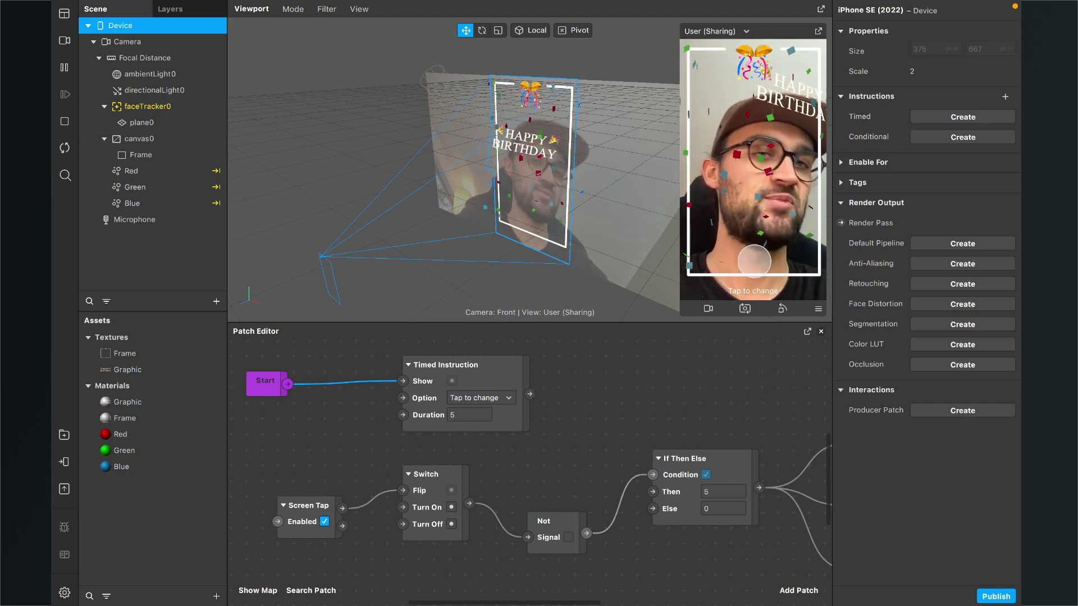
pyautogui.click(754, 261)
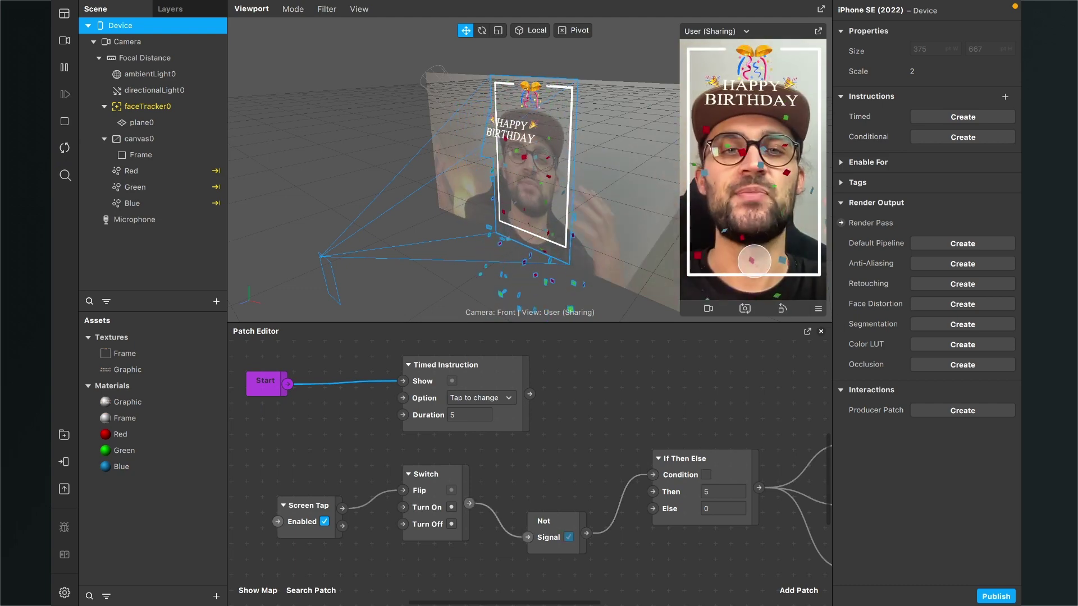